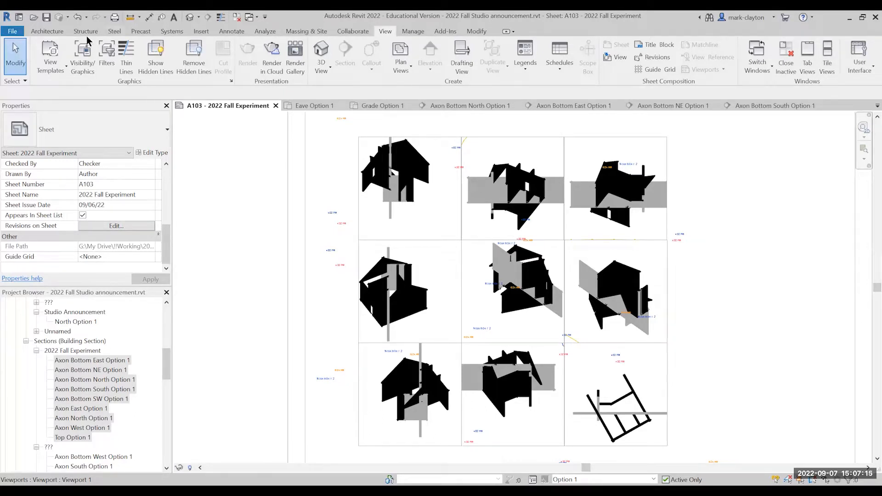
# Save the open project and create a new project from the Imperial-Architectural Template.
pyautogui.click(47, 32)
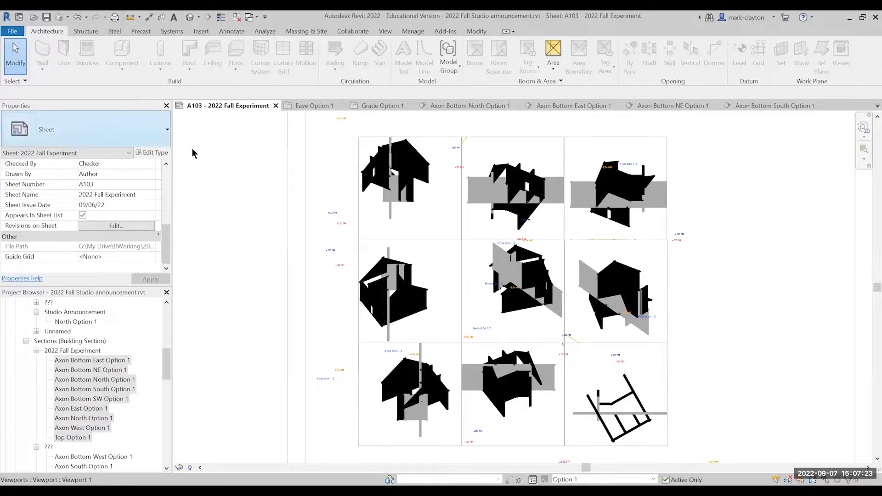
pyautogui.click(13, 31)
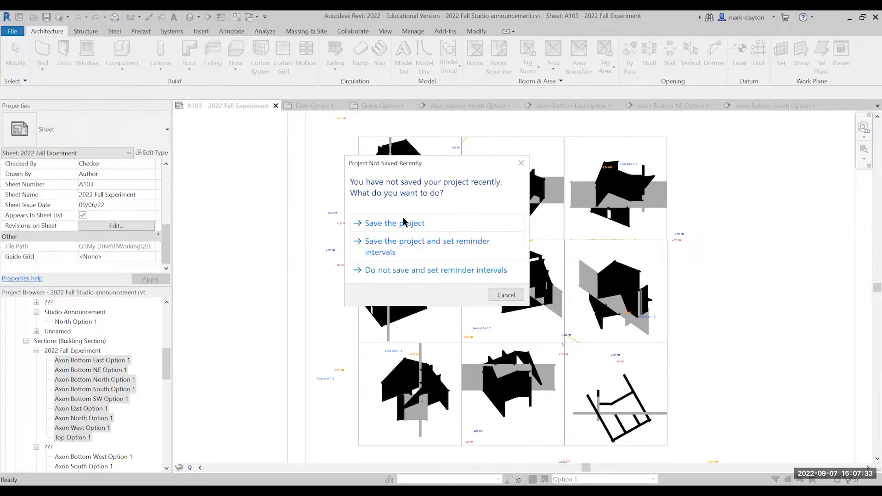
pyautogui.click(404, 219)
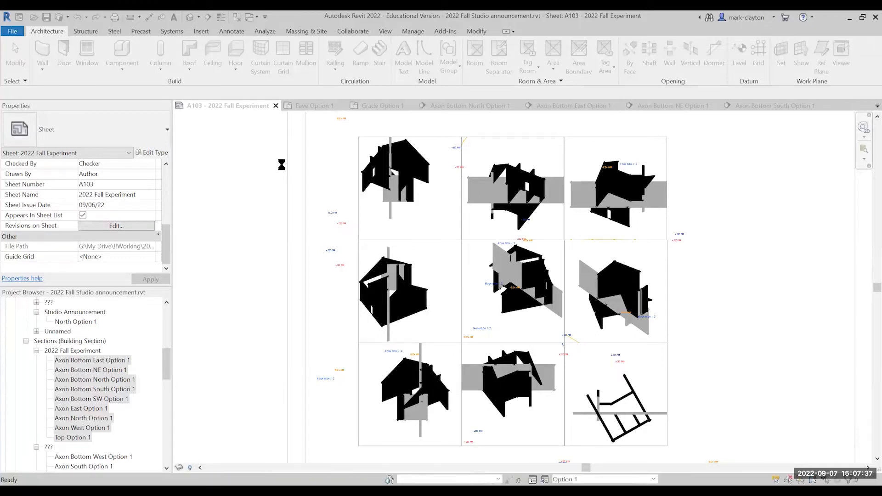
pyautogui.click(324, 96)
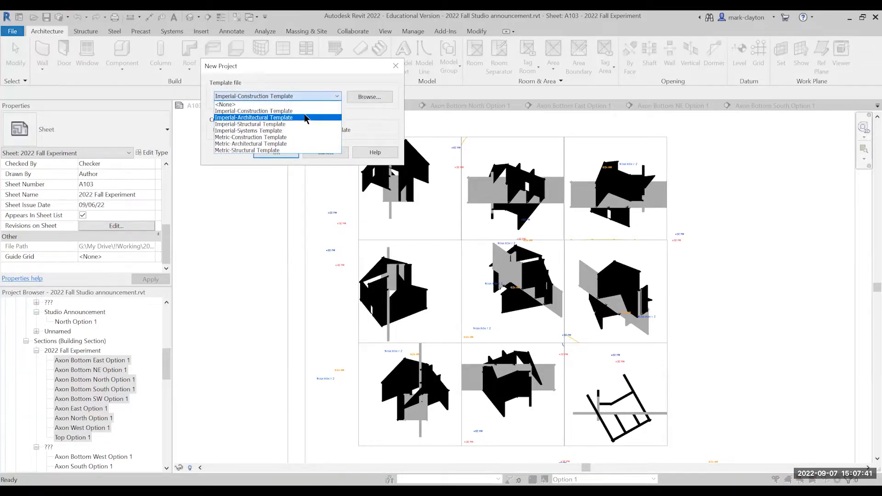
pyautogui.click(276, 113)
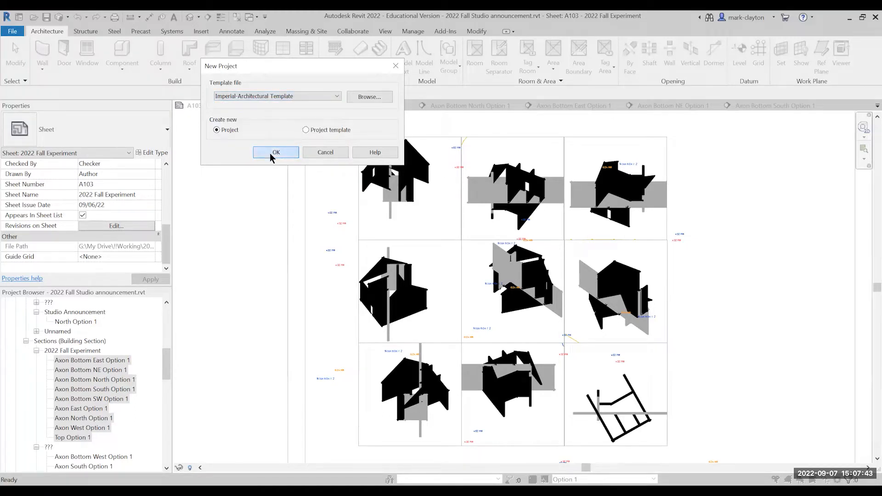
pyautogui.click(276, 152)
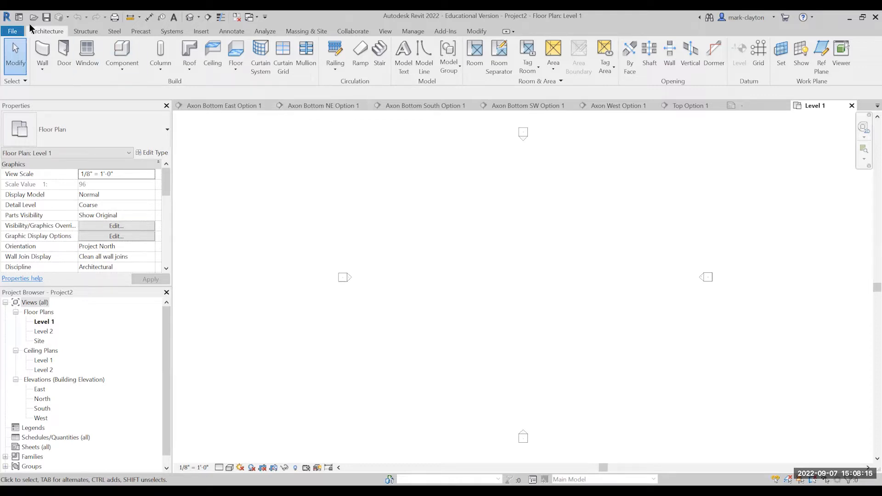
pyautogui.click(13, 31)
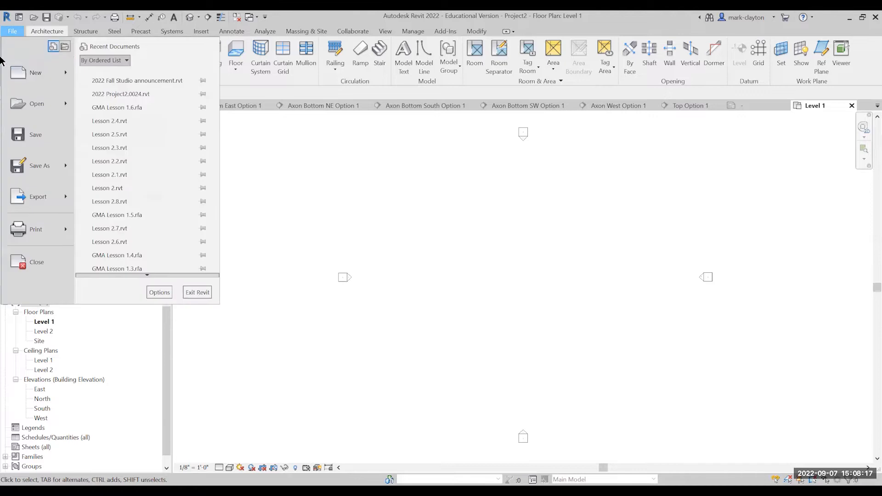
pyautogui.moveTo(28, 77)
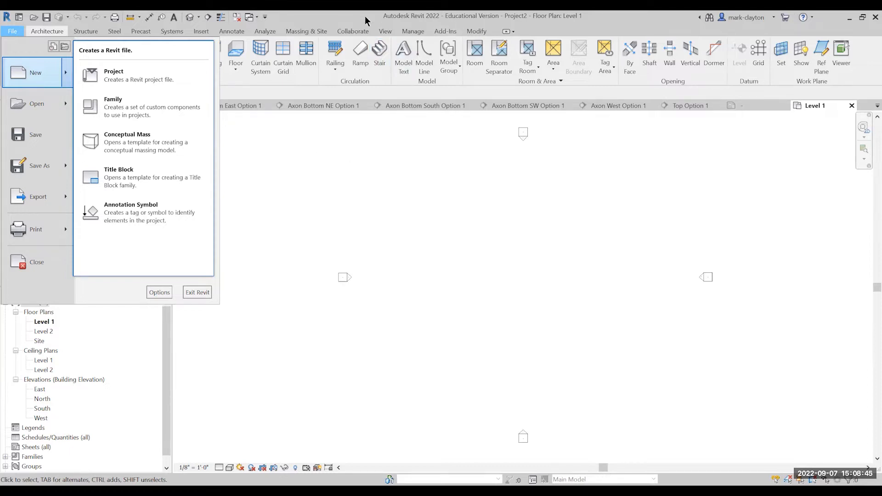
pyautogui.click(343, 77)
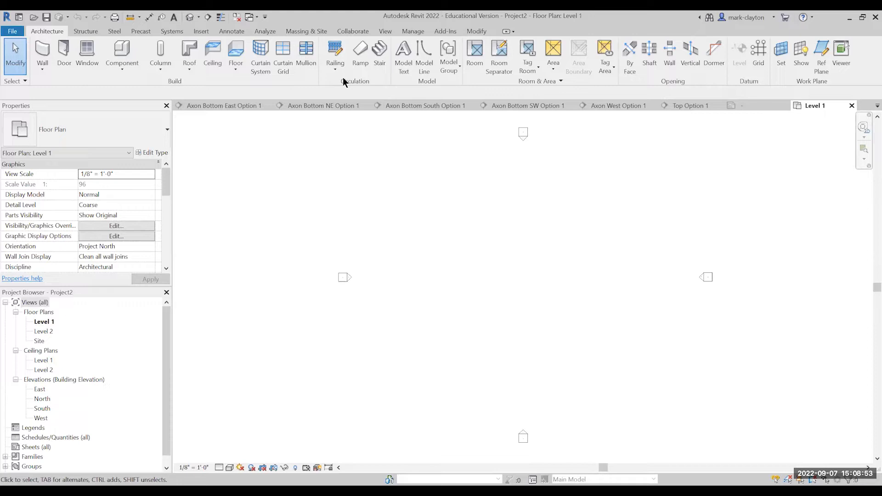
# Create a new family from the English-Imperial template Generic Model Adaptive.rft.
pyautogui.click(12, 32)
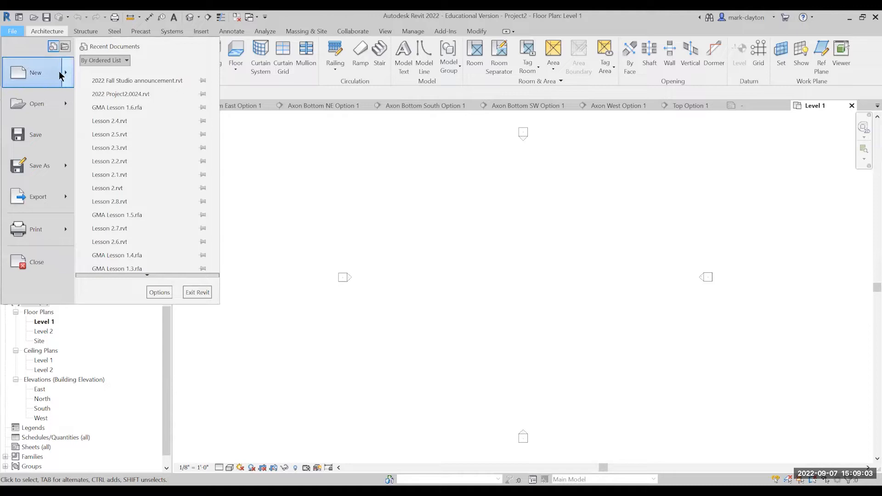
pyautogui.moveTo(64, 75)
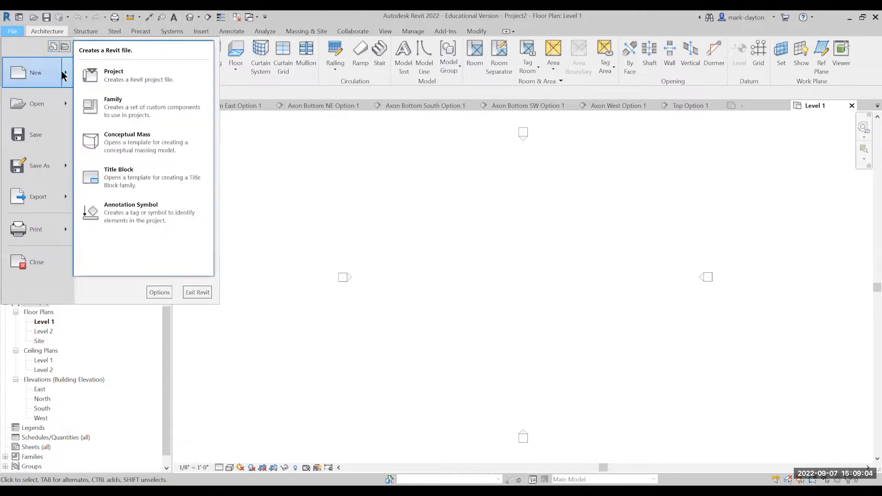
pyautogui.click(120, 110)
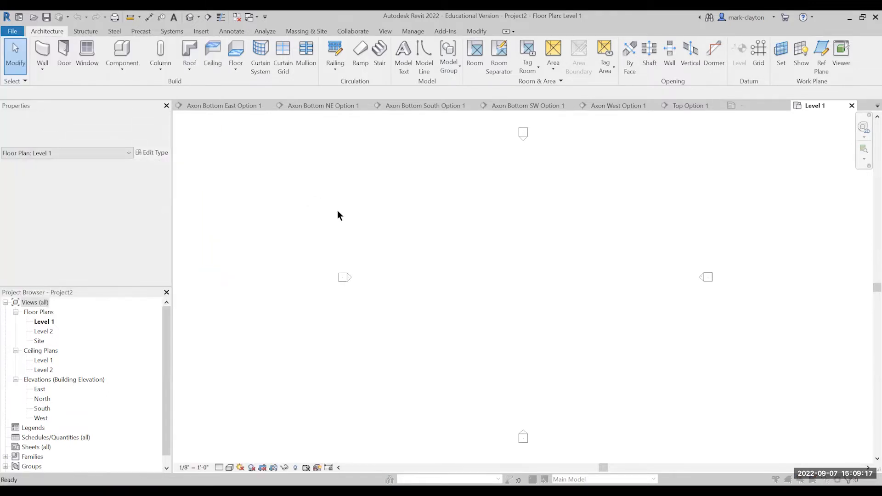
pyautogui.doubleClick(396, 217)
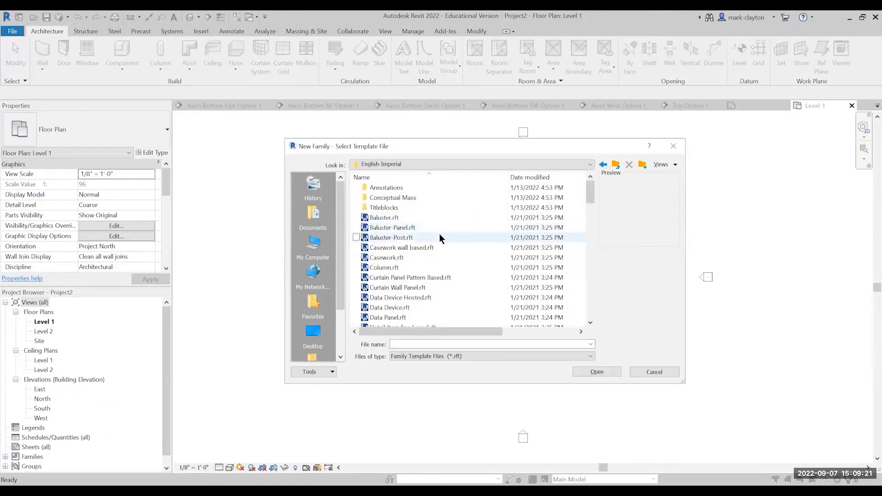
pyautogui.scroll(-3, 439, 235)
pyautogui.scroll(-1, 437, 235)
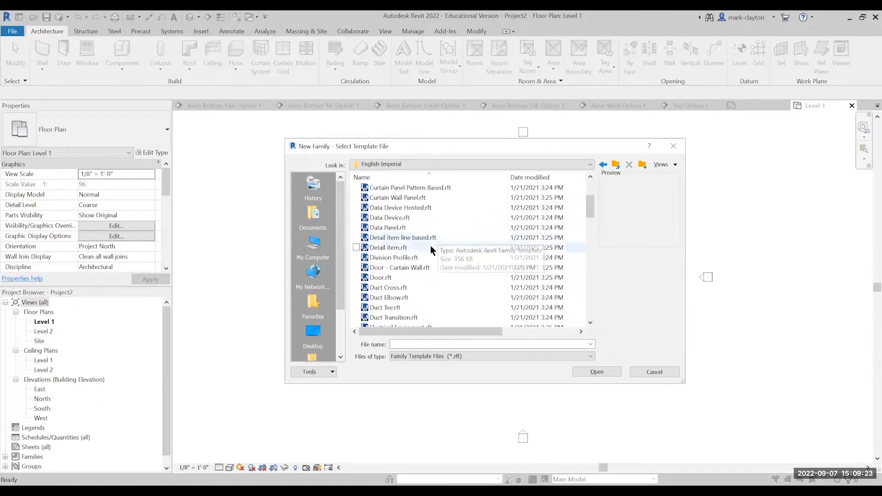
pyautogui.scroll(-5, 421, 269)
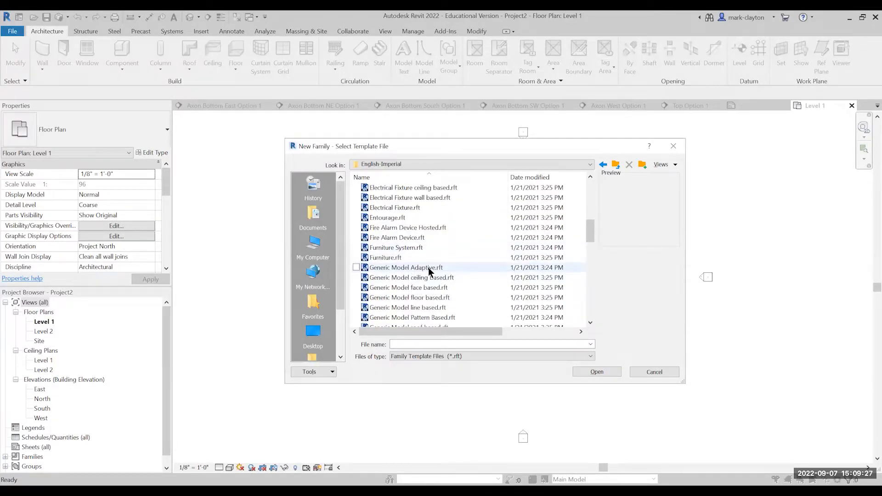
pyautogui.click(430, 268)
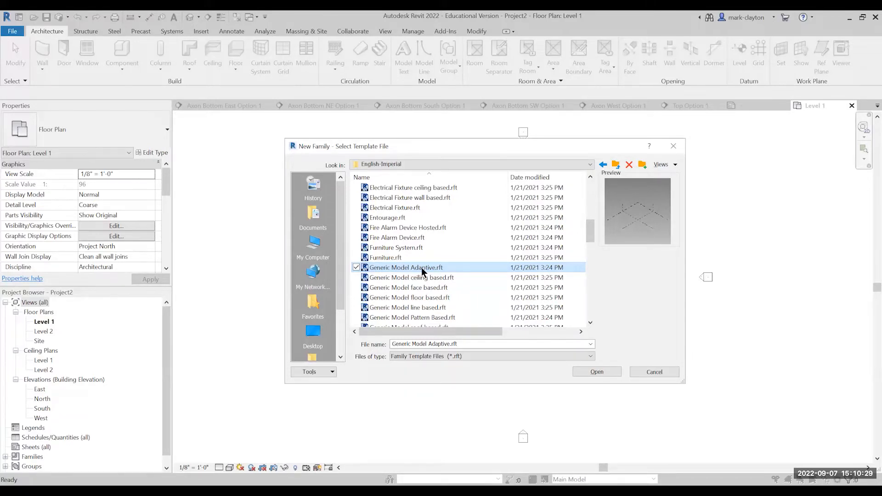
pyautogui.click(422, 270)
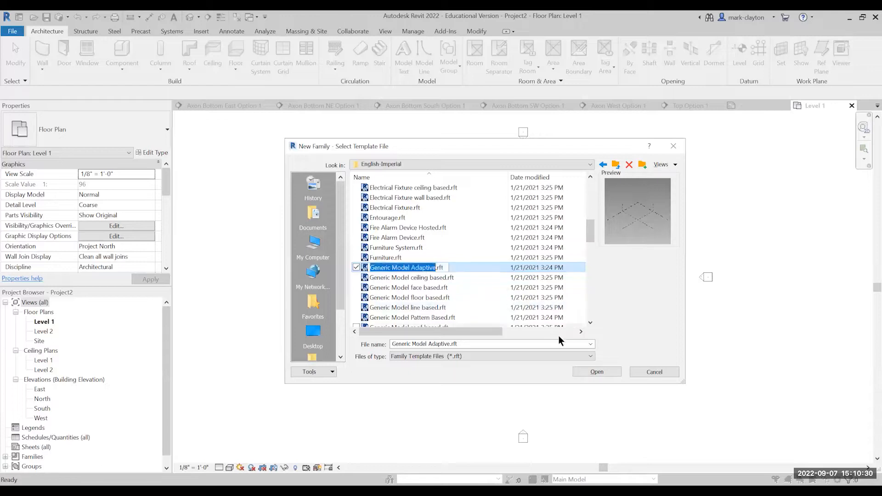
pyautogui.click(598, 372)
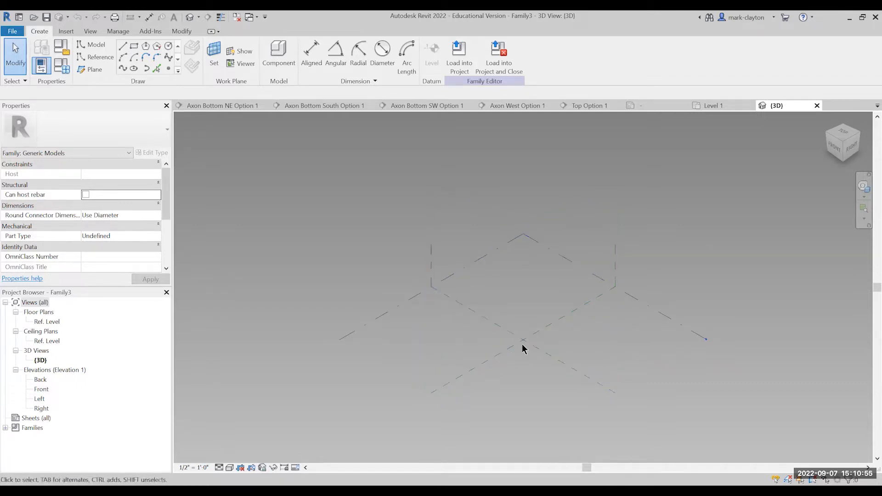
# Draw a model-line rectangle of about 11' by 11' 6" on the Ref. Level around the intersection of the center reference planes.
pyautogui.scroll(3, 553, 378)
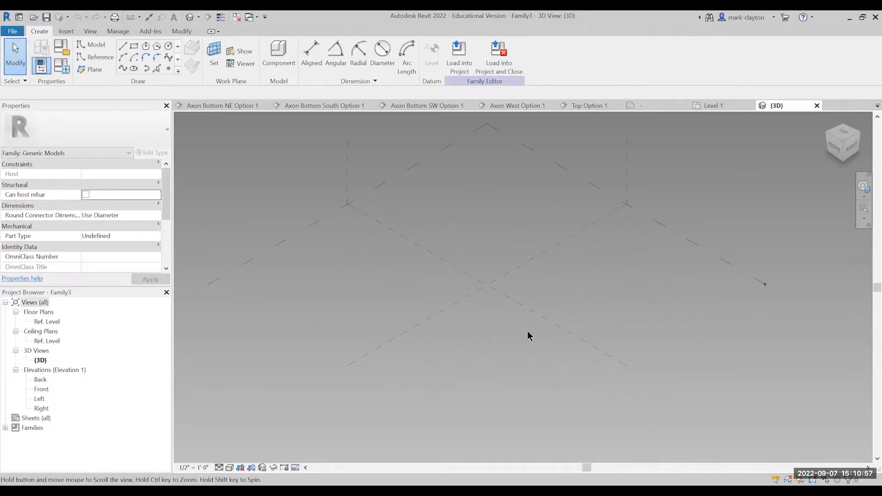
pyautogui.scroll(1, 491, 330)
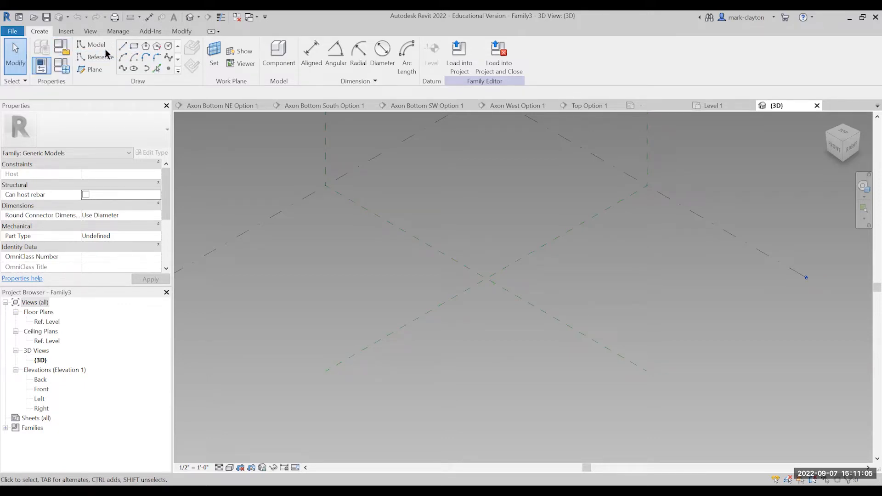
pyautogui.click(135, 48)
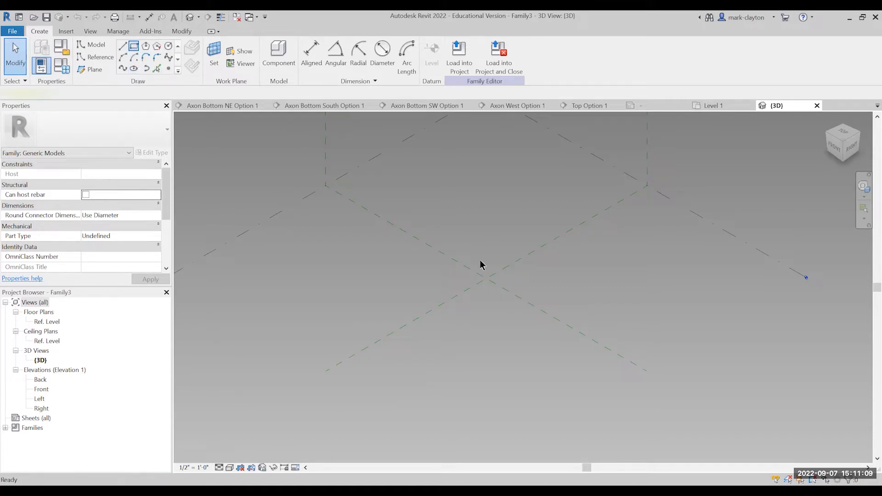
pyautogui.click(451, 277)
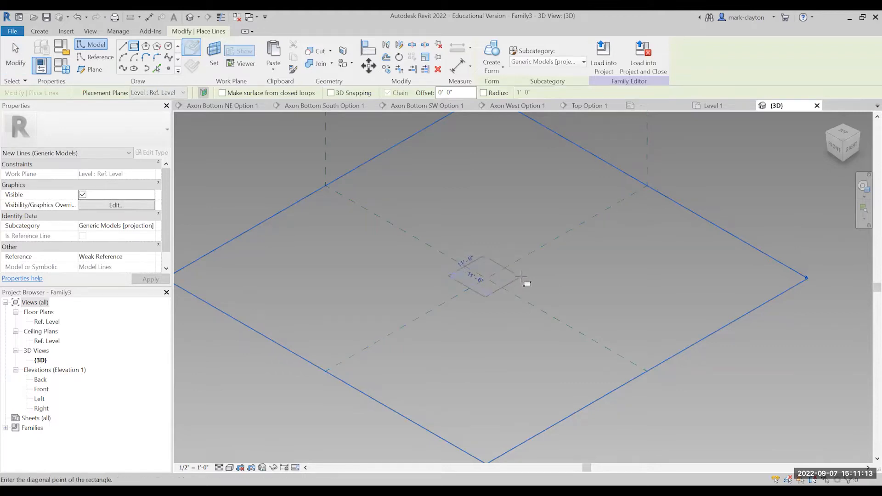
pyautogui.click(520, 277)
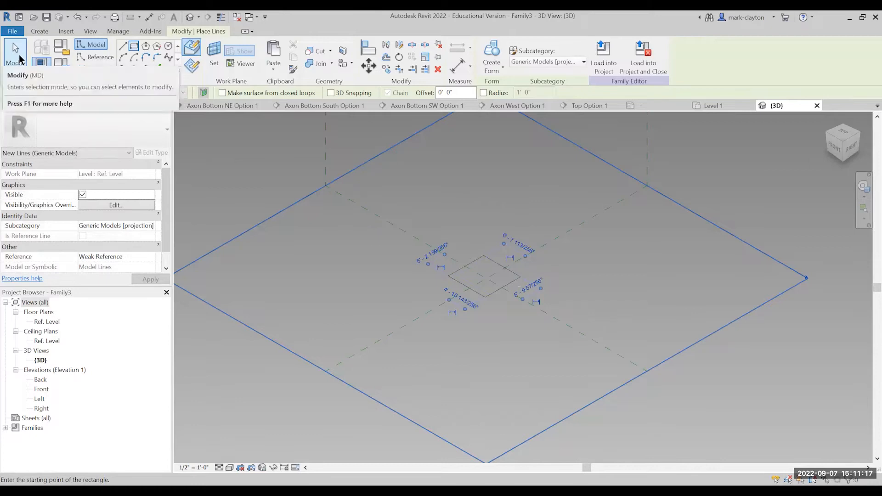
pyautogui.click(20, 59)
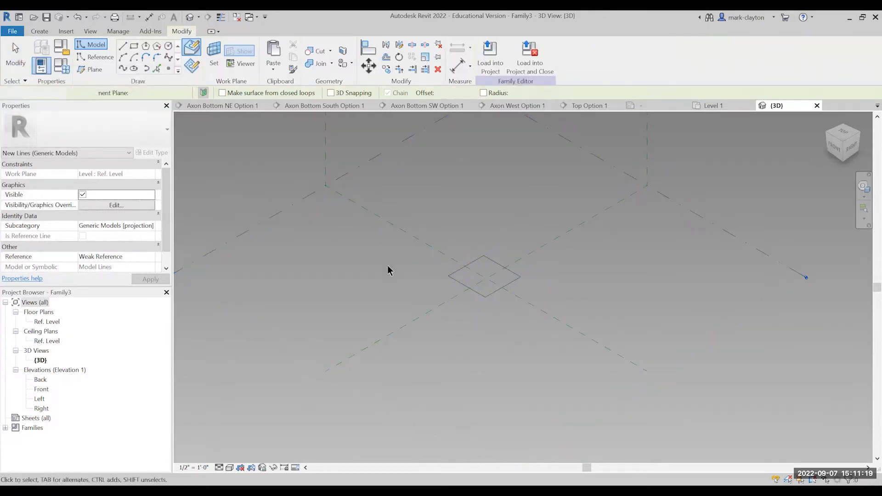
# Set the rectangle's 11' dimension to 20' by relocating its far upper-right edge.
pyautogui.click(497, 265)
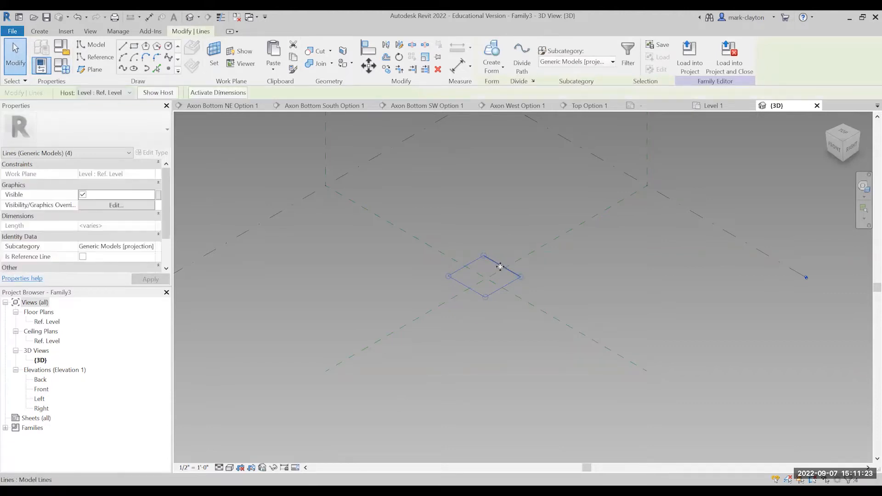
pyautogui.press('Tab')
pyautogui.click(499, 266)
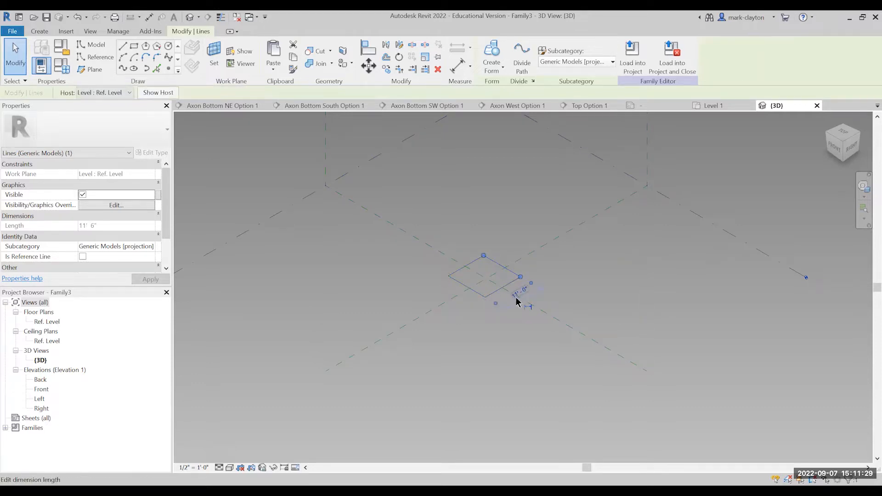
pyautogui.click(516, 299)
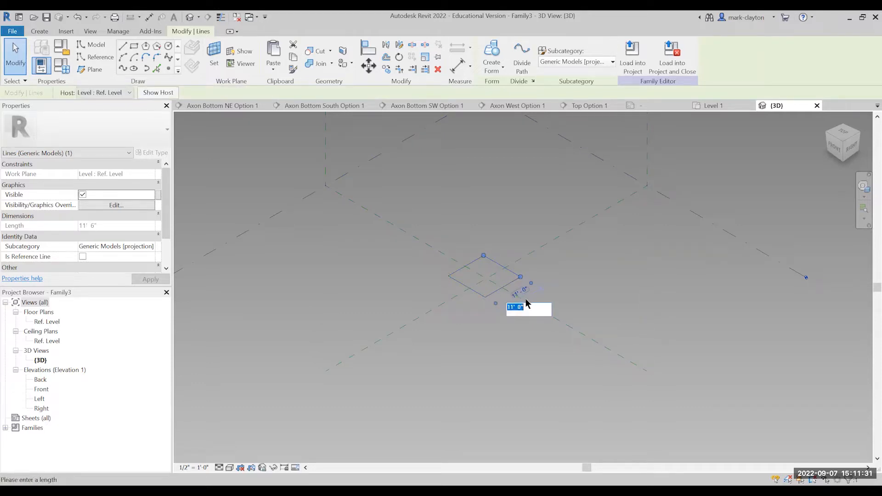
pyautogui.write('20')
pyautogui.press('Return')
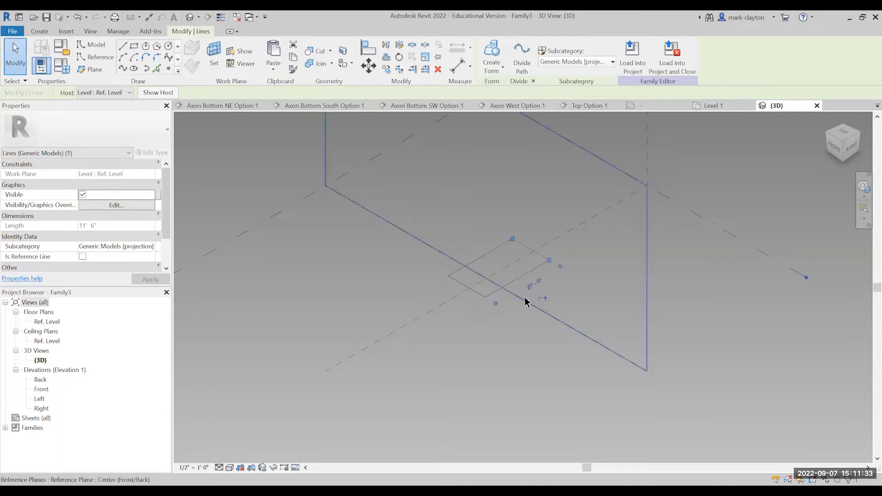
# Set the rectangle's remaining 11' 6" dimension to 20' by relocating its lower-right edge.
pyautogui.click(497, 298)
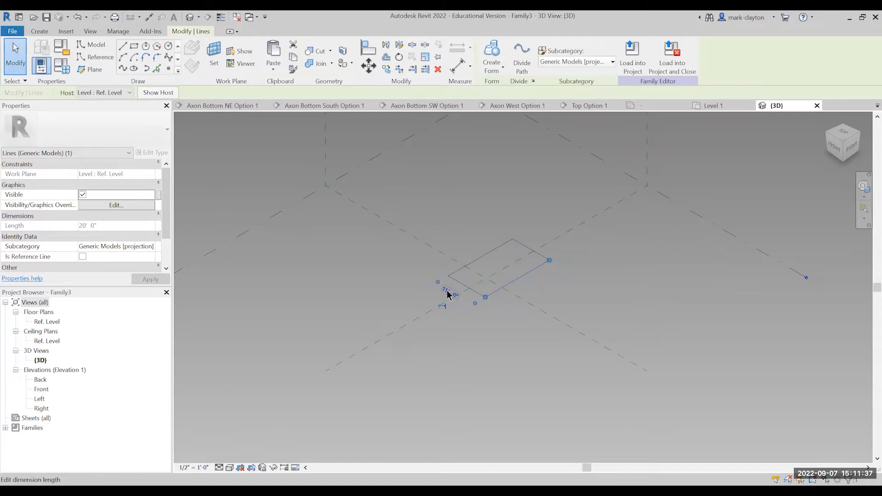
pyautogui.click(449, 295)
pyautogui.write('2')
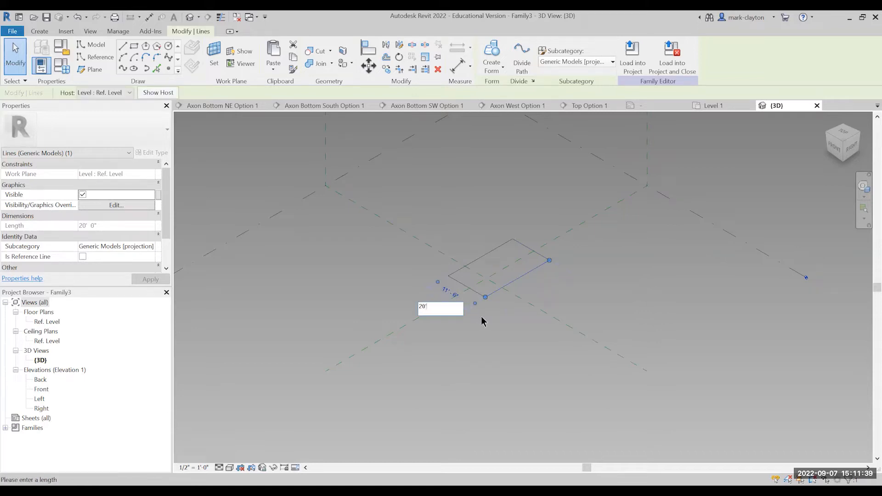
pyautogui.write("0'")
pyautogui.press('Return')
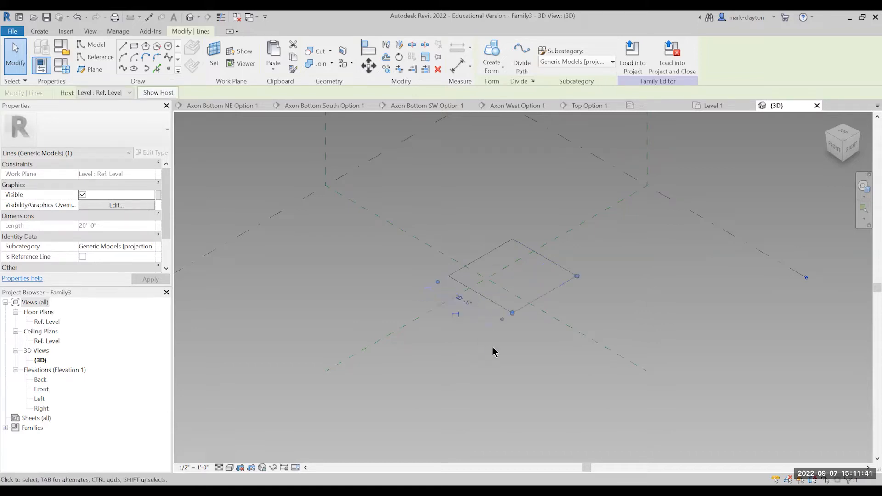
# Select the square's four lines as a chain and move them to roughly center on the reference plane intersection.
pyautogui.click(554, 219)
pyautogui.press('Tab')
pyautogui.click(544, 261)
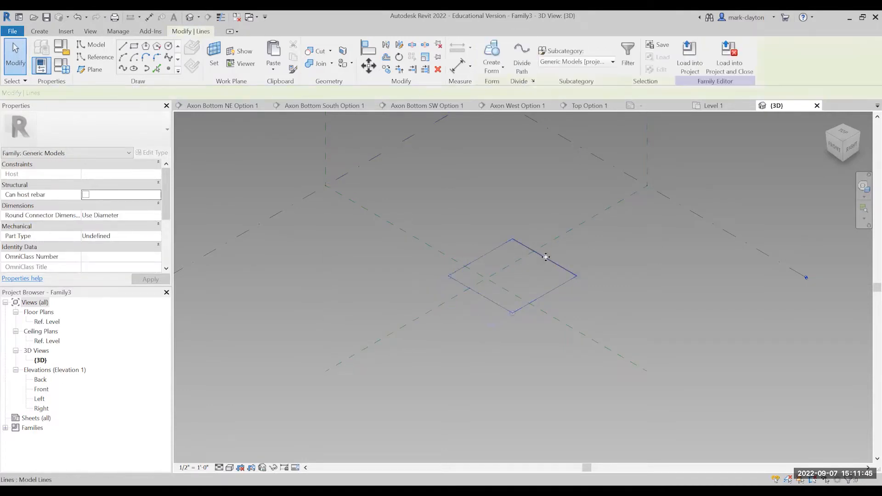
pyautogui.moveTo(526, 274); pyautogui.dragTo(597, 260)
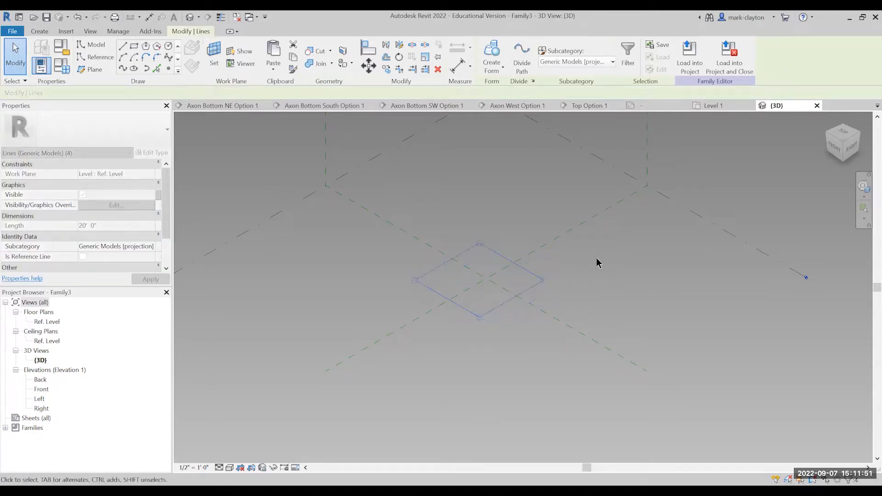
pyautogui.click(597, 260)
# Select the square's four model lines as a chain and create a solid form from them.
pyautogui.press('Tab')
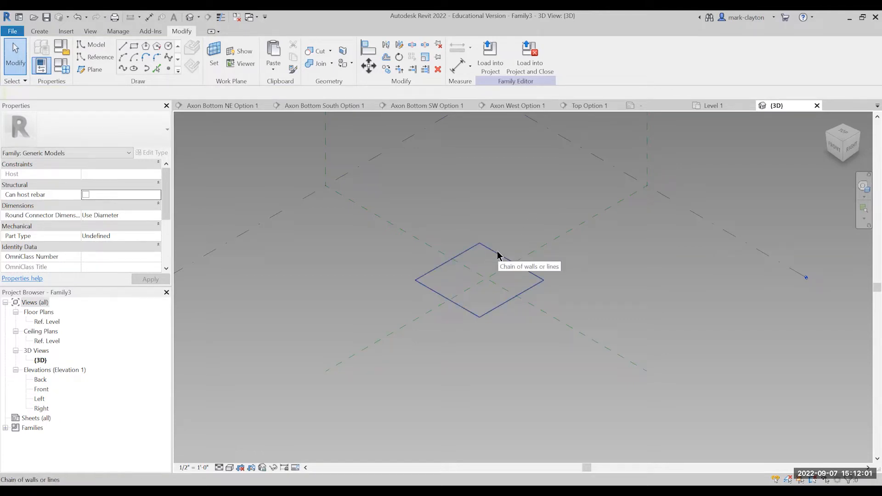
pyautogui.press('Tab')
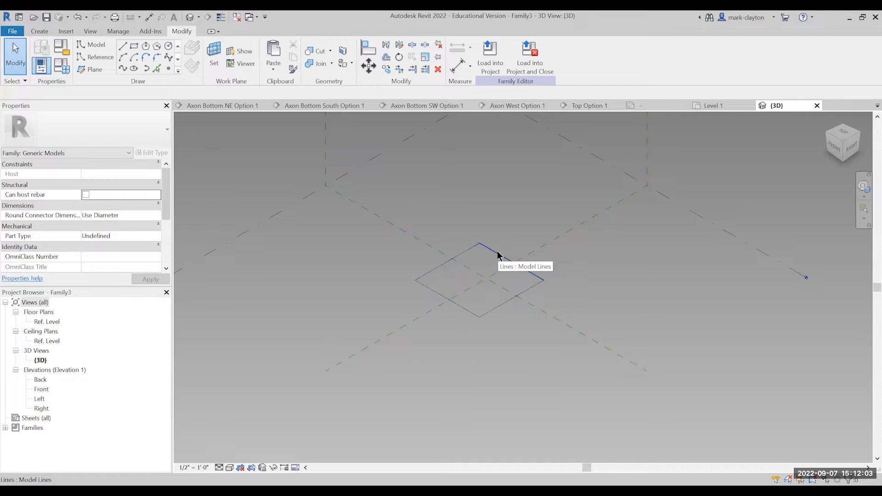
pyautogui.press('Tab')
pyautogui.press('Tab')
pyautogui.press('Tab')
pyautogui.press('Tab')
pyautogui.press('Tab')
pyautogui.press('Tab')
pyautogui.press('Tab')
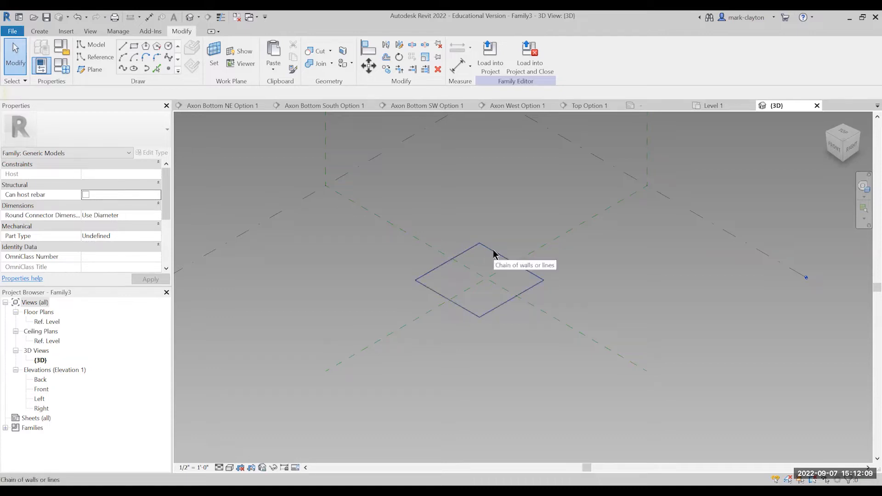
pyautogui.click(509, 235)
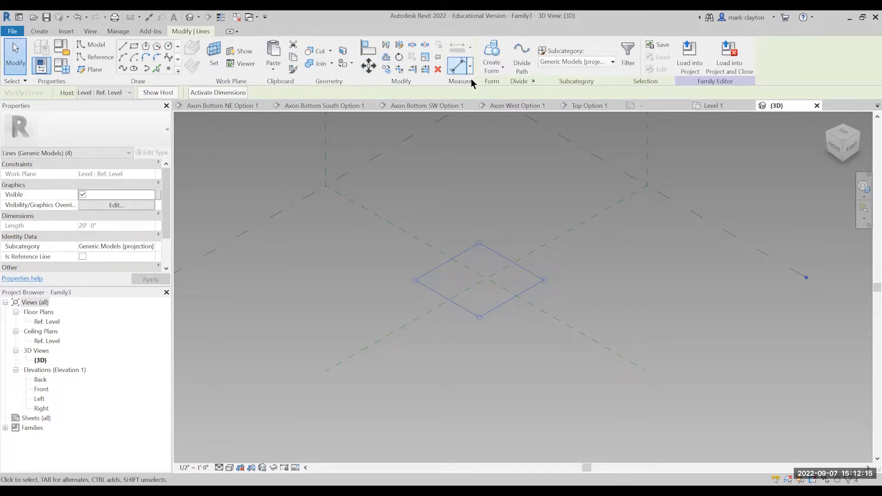
pyautogui.click(492, 54)
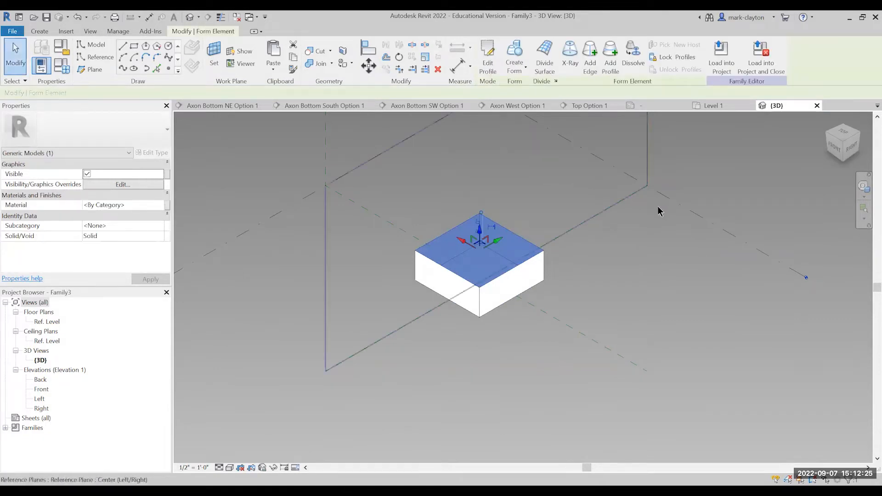
pyautogui.click(556, 250)
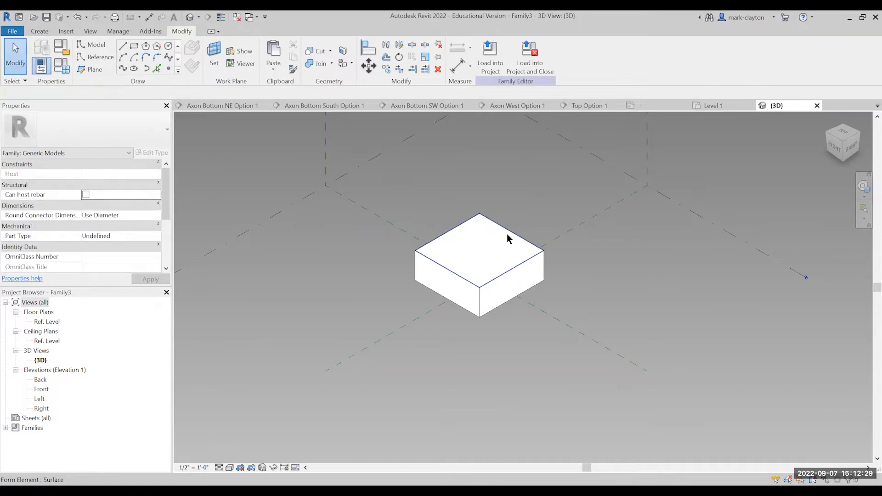
# Raise the form's top face until the box is roughly a cube.
pyautogui.click(508, 239)
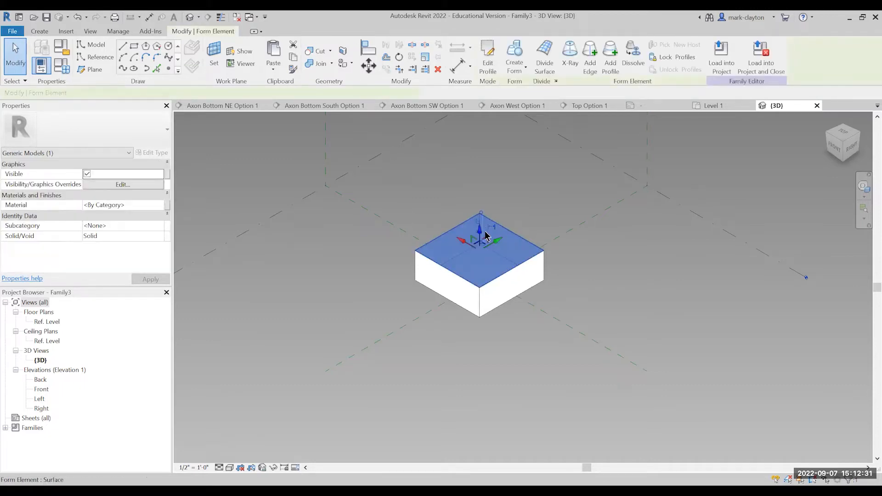
pyautogui.moveTo(478, 234); pyautogui.dragTo(475, 192)
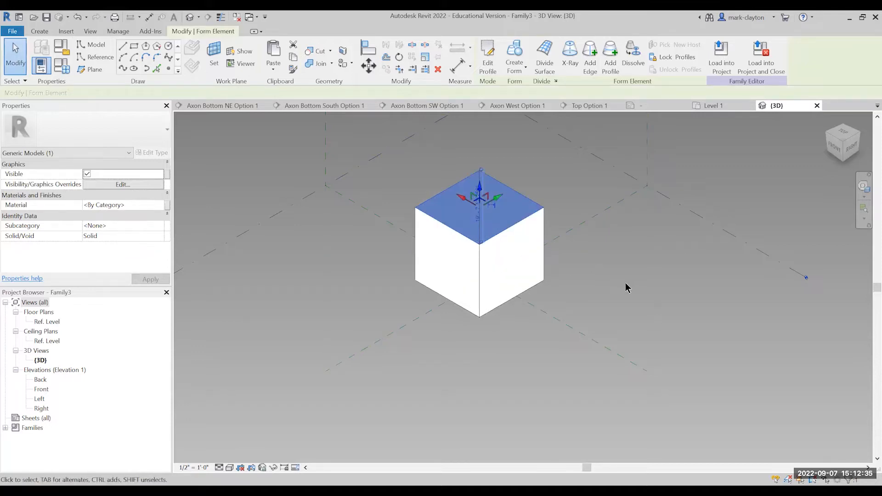
pyautogui.click(568, 253)
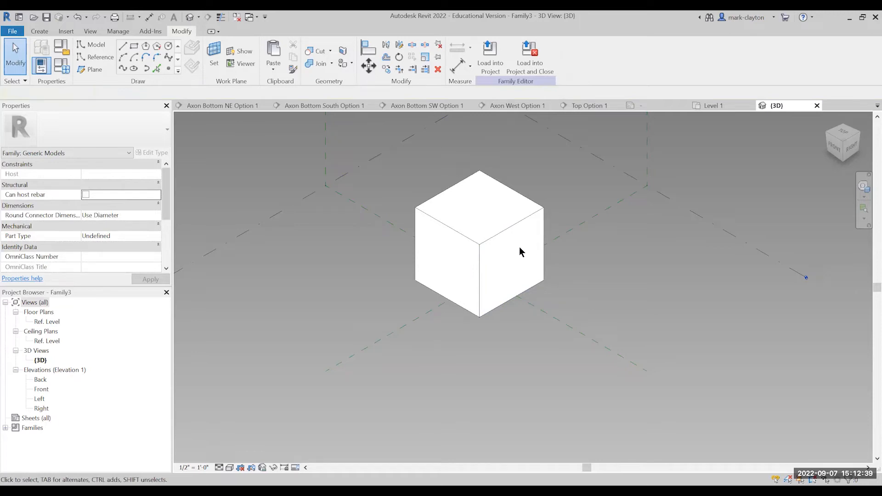
# Stretch the box's front-right face outward to a length of about 25', and push it back to about 20'.
pyautogui.click(528, 274)
pyautogui.moveTo(533, 274); pyautogui.dragTo(560, 279)
pyautogui.click(612, 291)
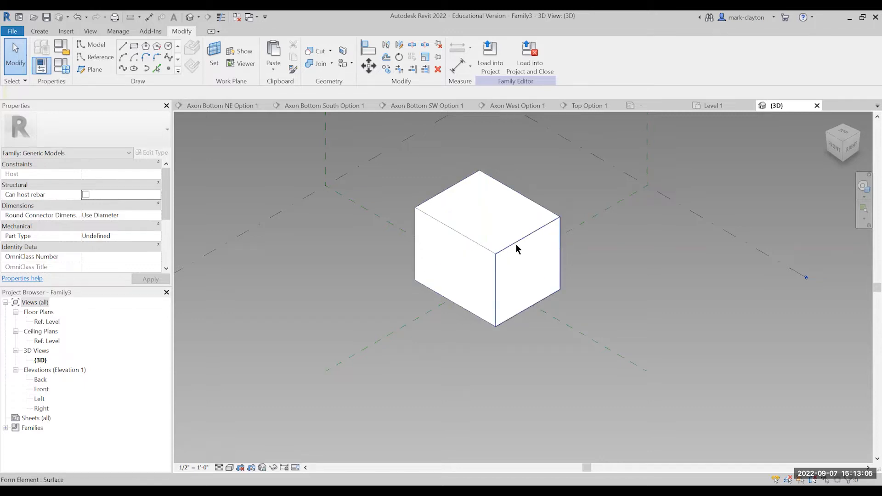
pyautogui.click(528, 271)
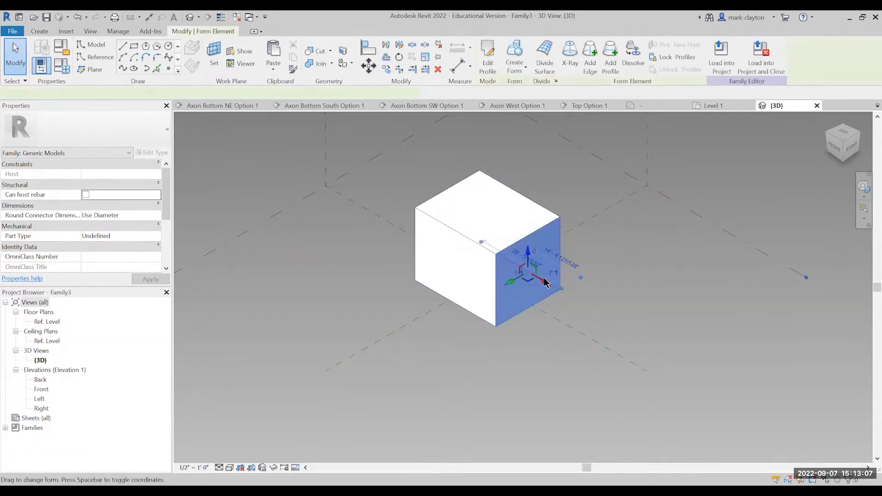
pyautogui.moveTo(535, 276); pyautogui.dragTo(519, 267)
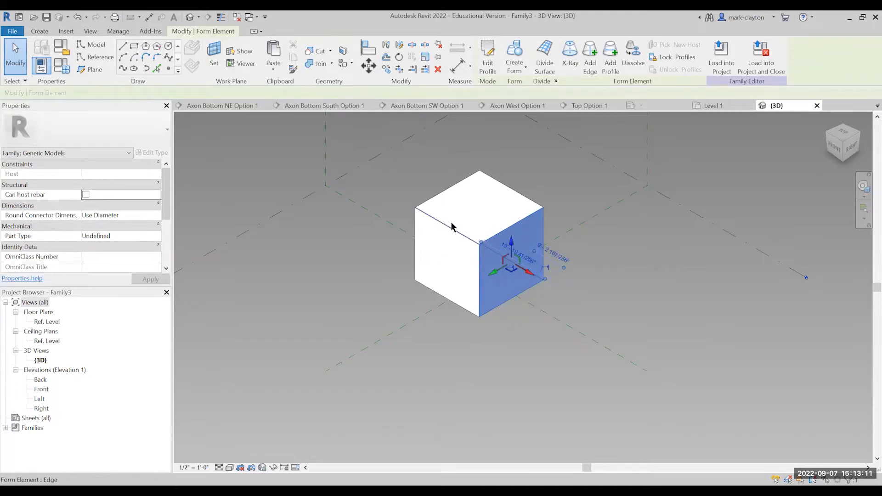
# Try shifting the box's front-right face sideways within its plane to skew the form, and undo the shift.
pyautogui.moveTo(494, 275); pyautogui.dragTo(474, 281)
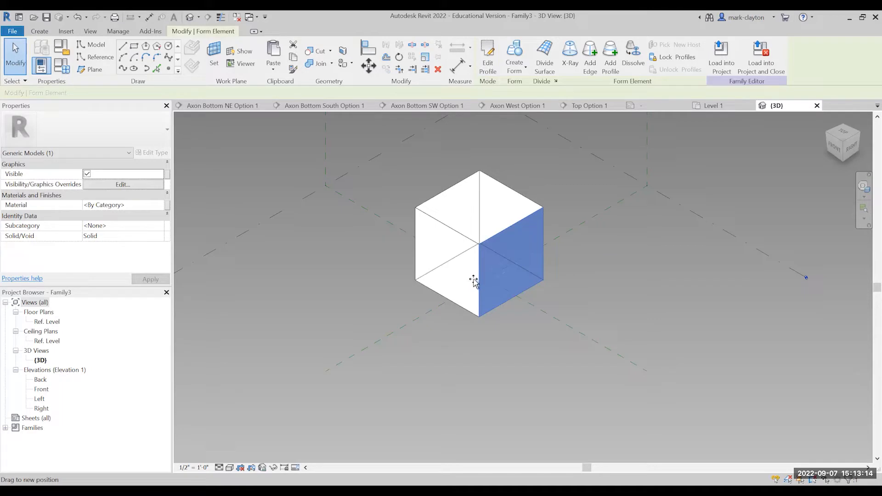
pyautogui.click(442, 299)
pyautogui.moveTo(531, 302); pyautogui.dragTo(540, 297)
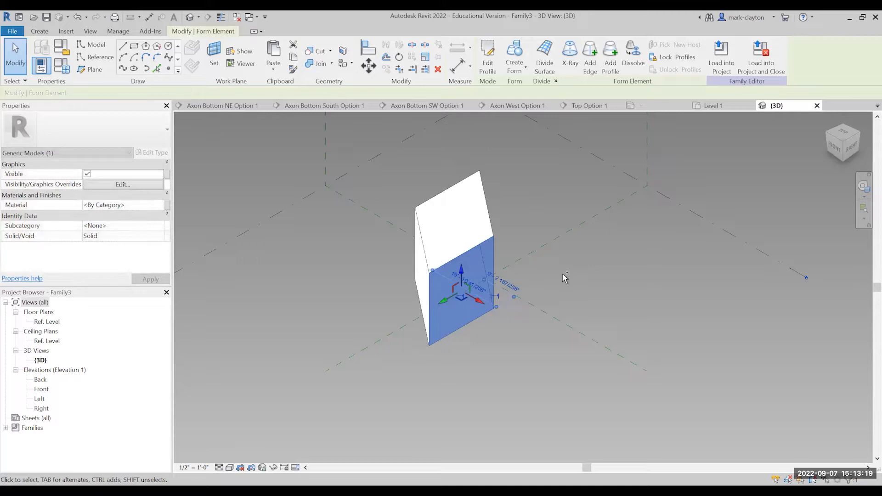
pyautogui.hotkey('ctrl', 'z')
pyautogui.click(585, 281)
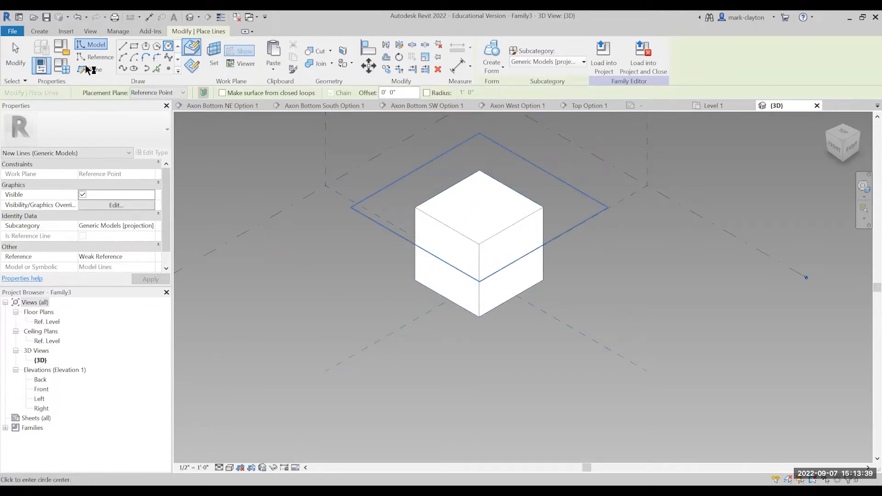
# Draw a model-line circle with a radius of about 10' 1" on the Ref. Level, beside the box's front-left face.
pyautogui.click(15, 59)
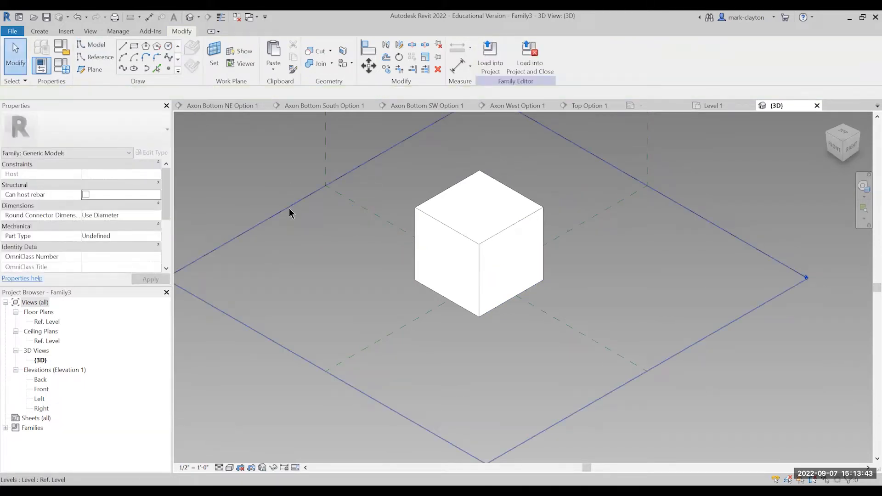
pyautogui.click(290, 211)
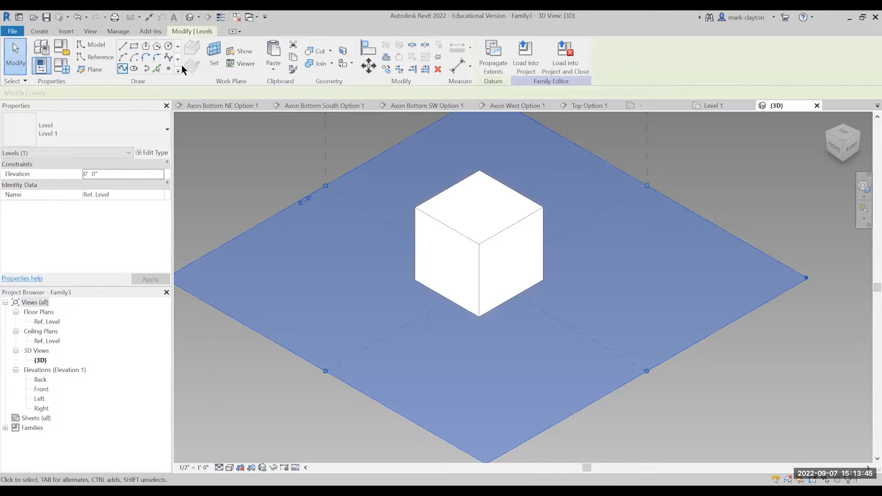
pyautogui.click(168, 46)
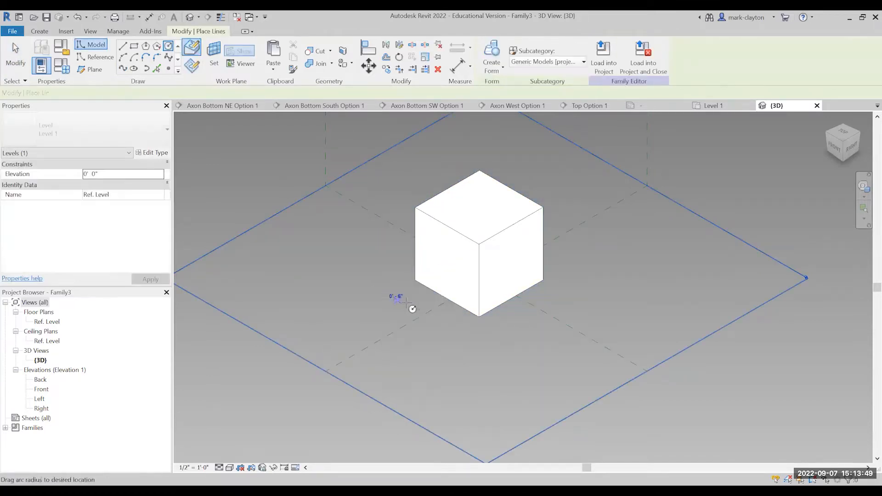
pyautogui.click(440, 305)
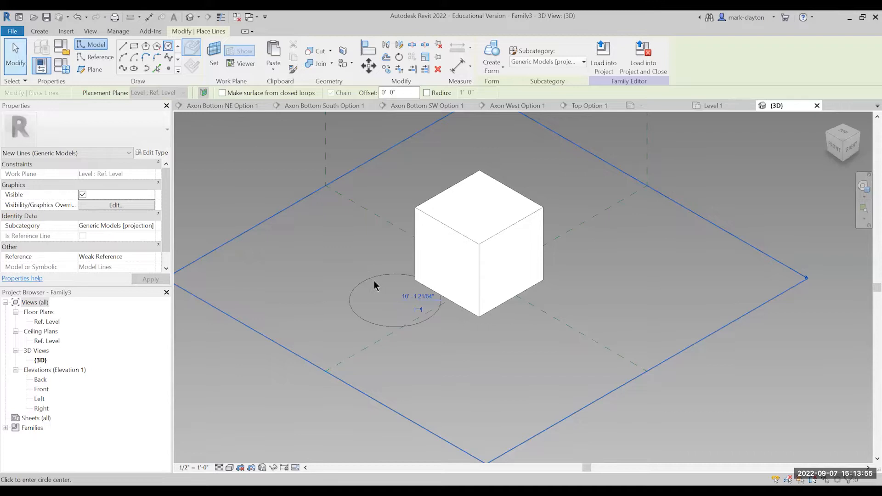
pyautogui.press('Escape')
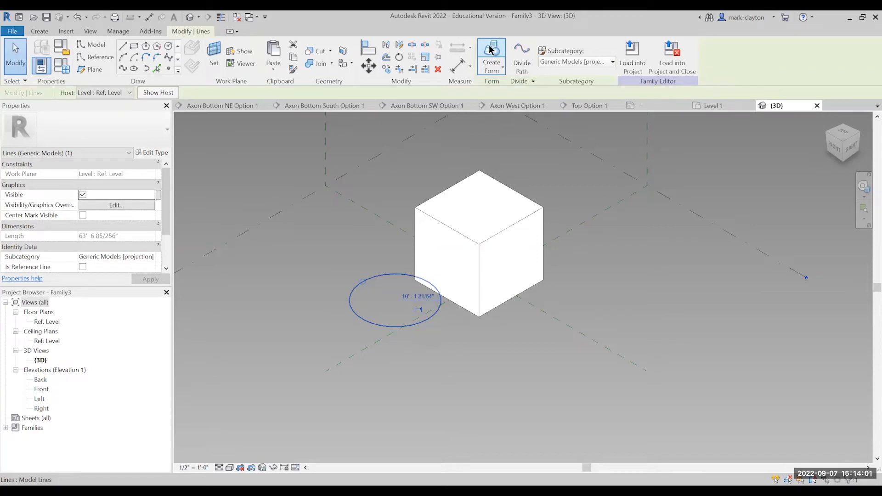
# Create a solid cylinder form from the circle and raise its top face to a height of about 26'.
pyautogui.click(490, 49)
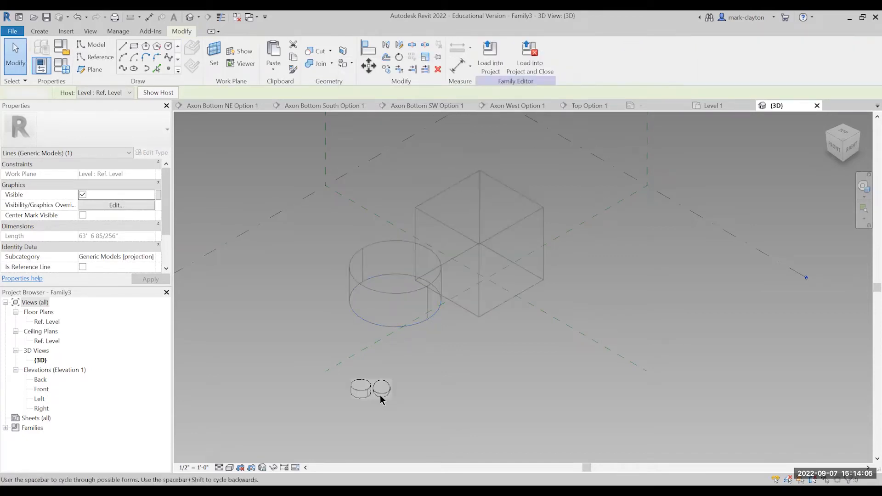
pyautogui.click(382, 390)
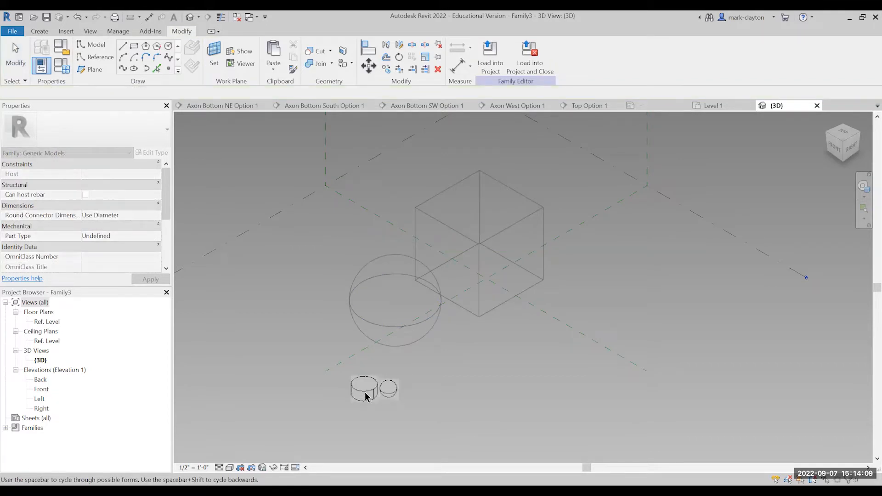
pyautogui.click(366, 396)
pyautogui.moveTo(397, 199); pyautogui.dragTo(395, 182)
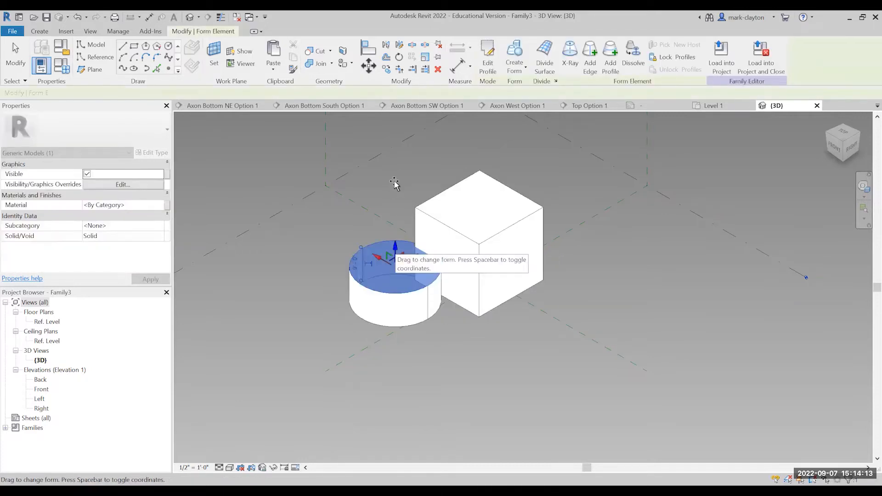
pyautogui.moveTo(450, 340); pyautogui.dragTo(452, 346)
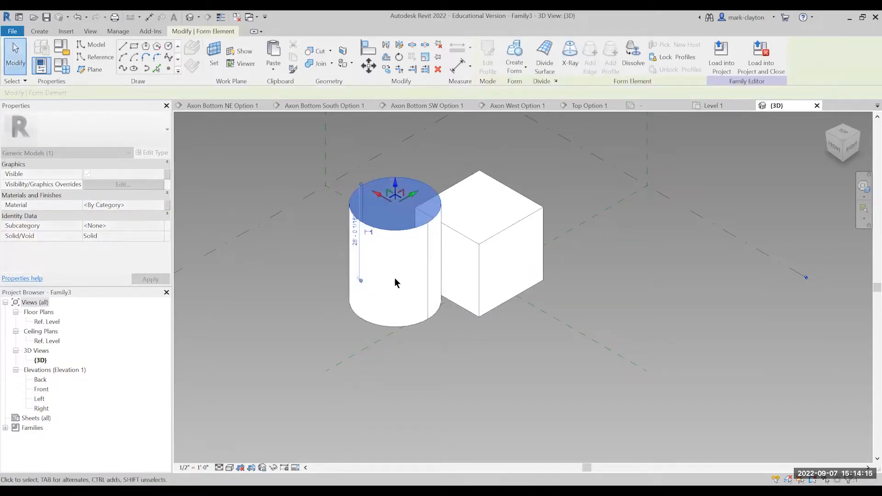
pyautogui.press('Escape')
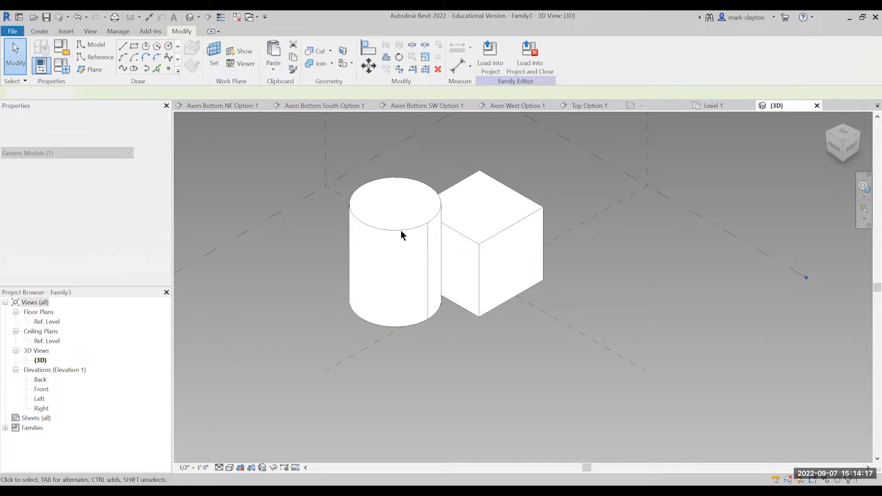
# Extend the box's front-left face into the cylinder so the box is about 28' 6" long.
pyautogui.click(486, 241)
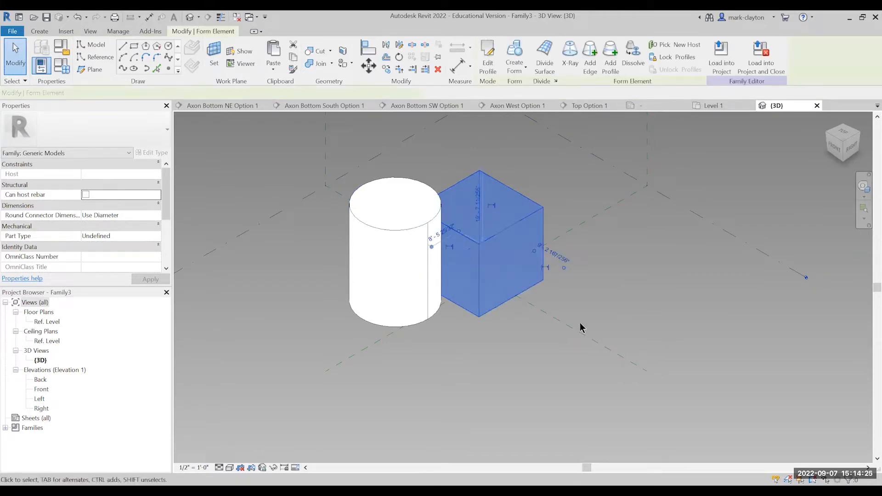
pyautogui.press('Escape')
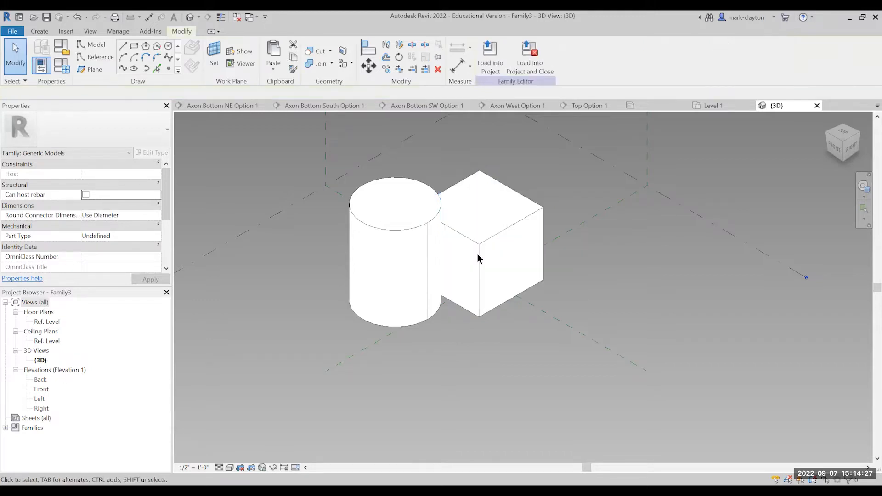
pyautogui.click(454, 270)
pyautogui.moveTo(432, 275); pyautogui.dragTo(395, 295)
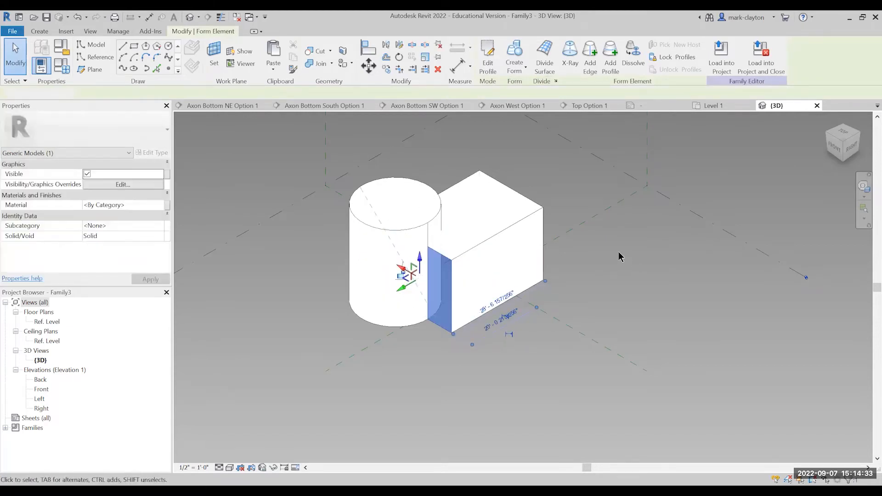
pyautogui.click(619, 254)
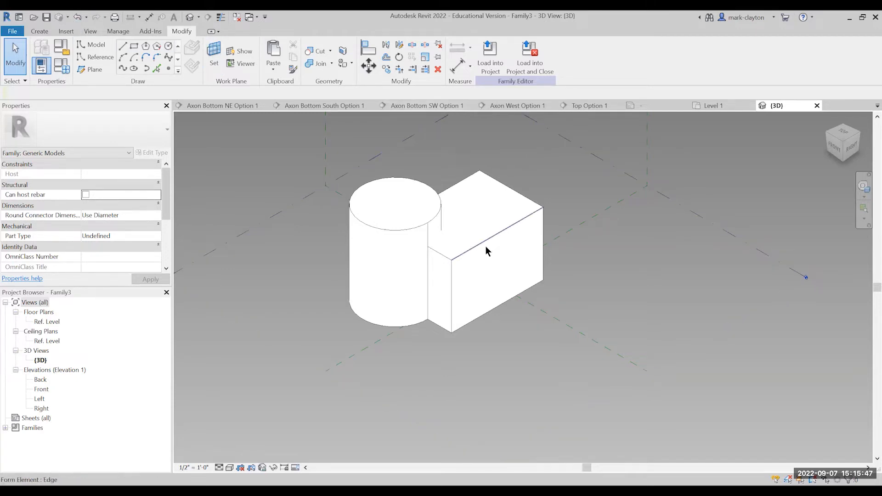
# Set the box's front-right face as the work plane and show that work plane.
pyautogui.click(217, 54)
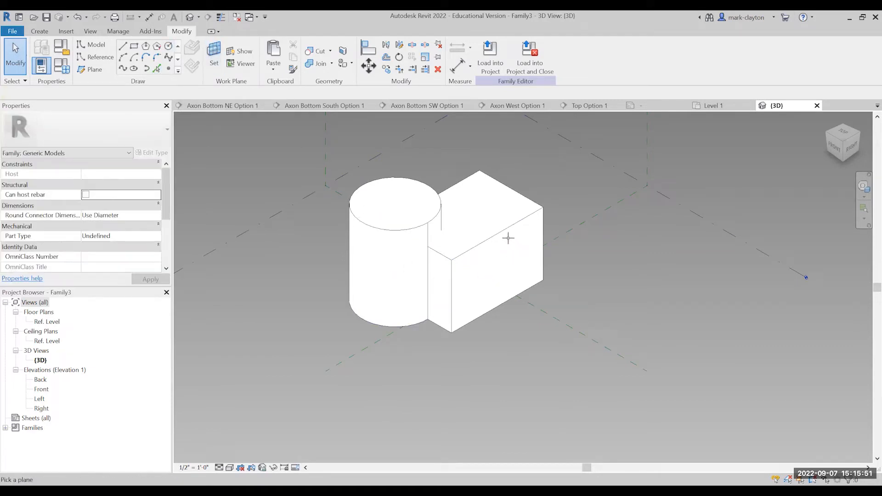
pyautogui.click(504, 233)
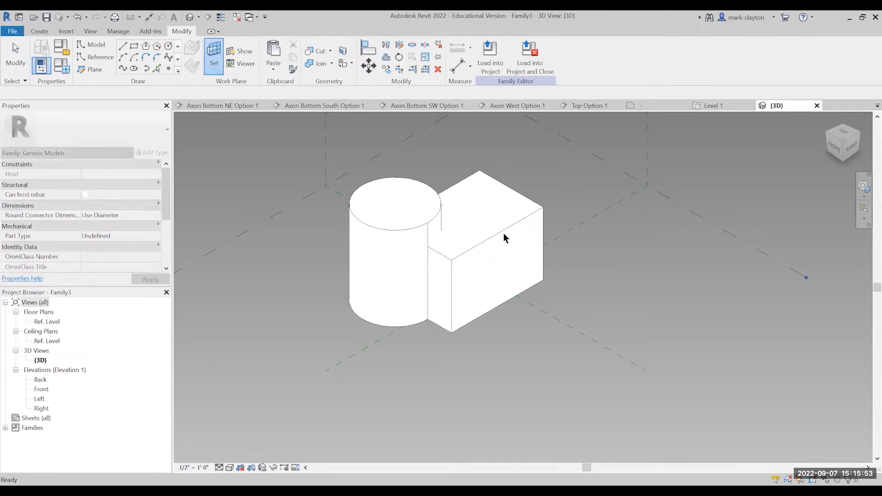
pyautogui.click(243, 56)
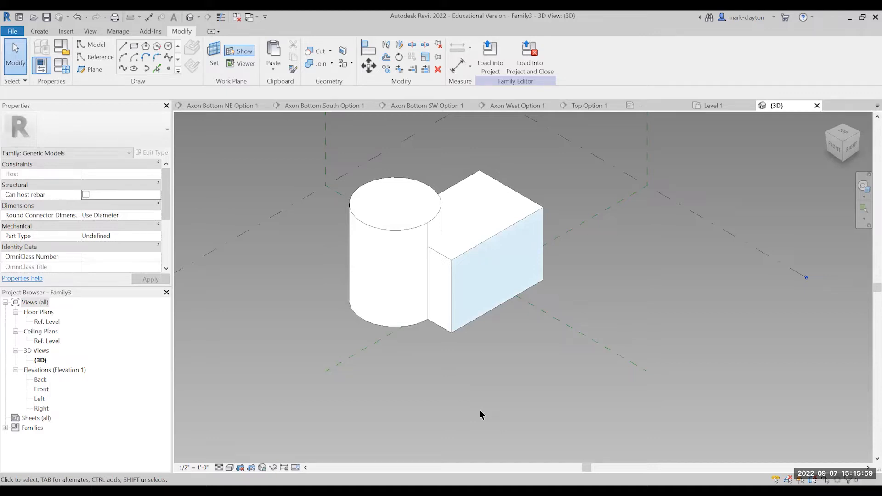
# Draw a slanted model line on the box's front-right face from its lower edge up to near its upper edge.
pyautogui.click(124, 48)
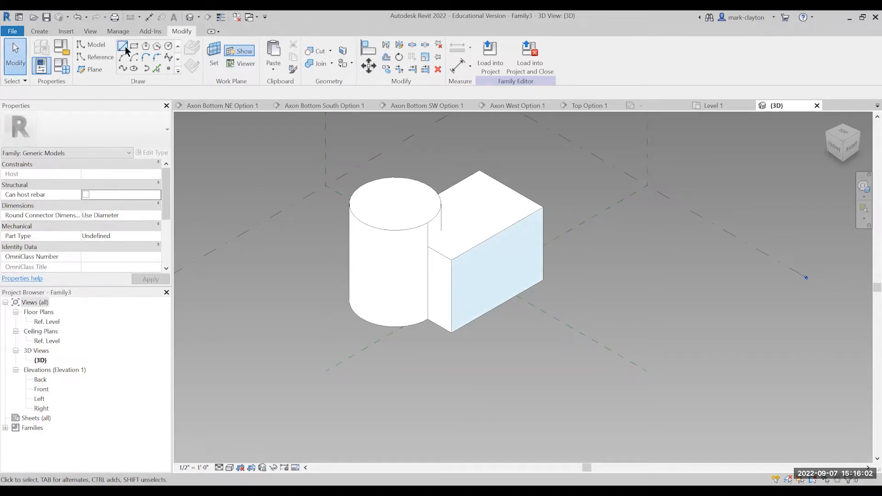
pyautogui.click(504, 299)
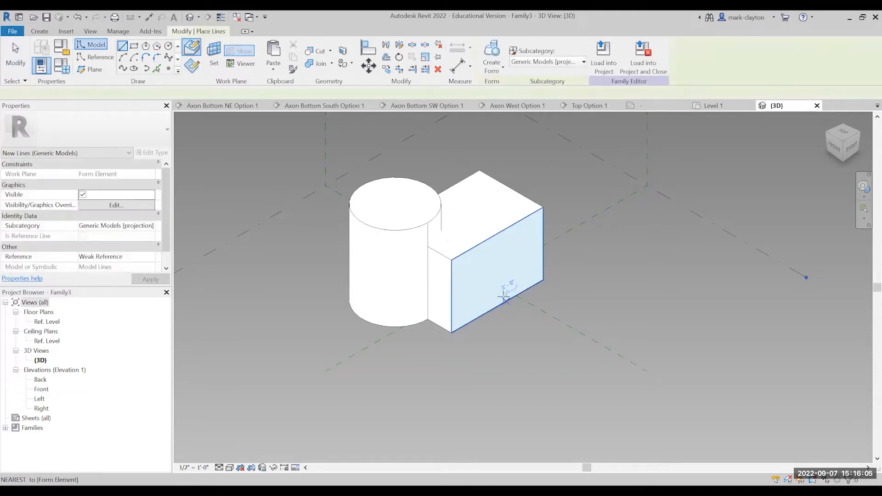
pyautogui.click(520, 236)
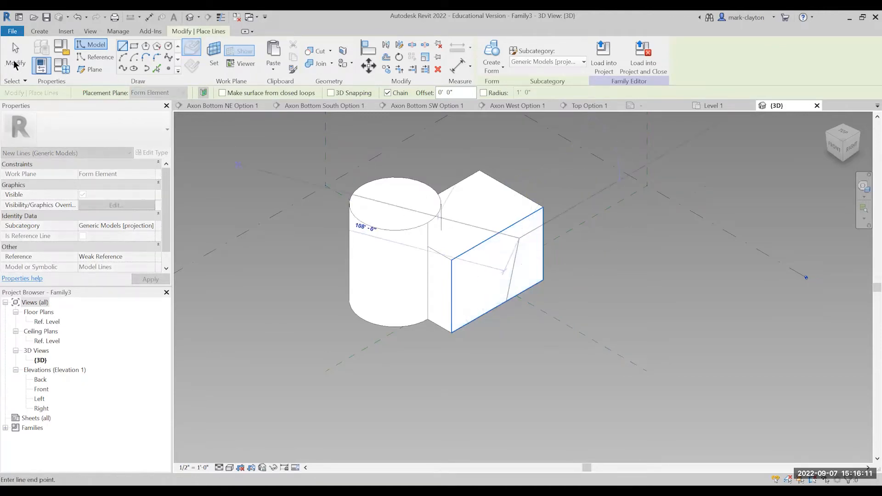
# Draw a small rectangle of model lines beside the slanted line on the box's front-right face.
pyautogui.click(14, 52)
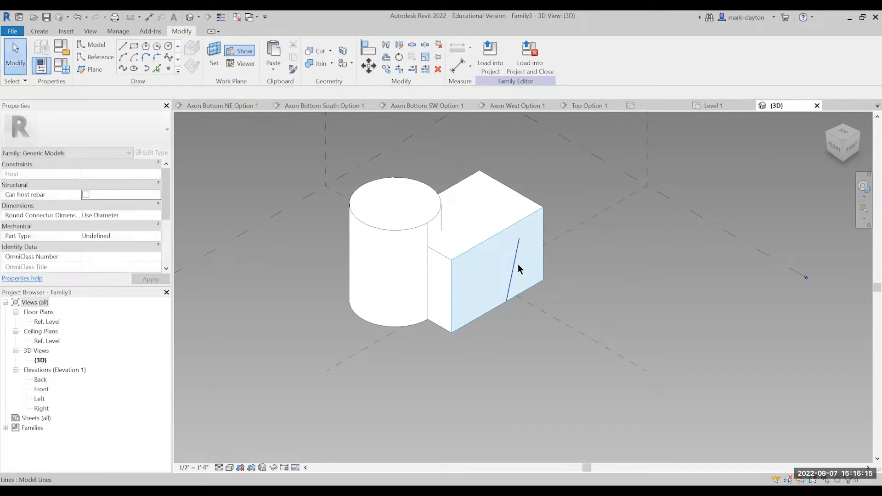
pyautogui.click(133, 48)
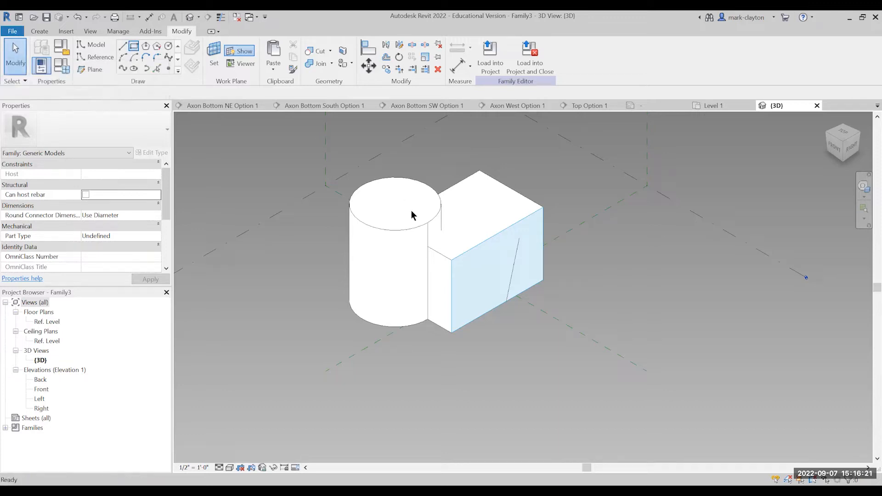
pyautogui.click(493, 263)
pyautogui.click(504, 273)
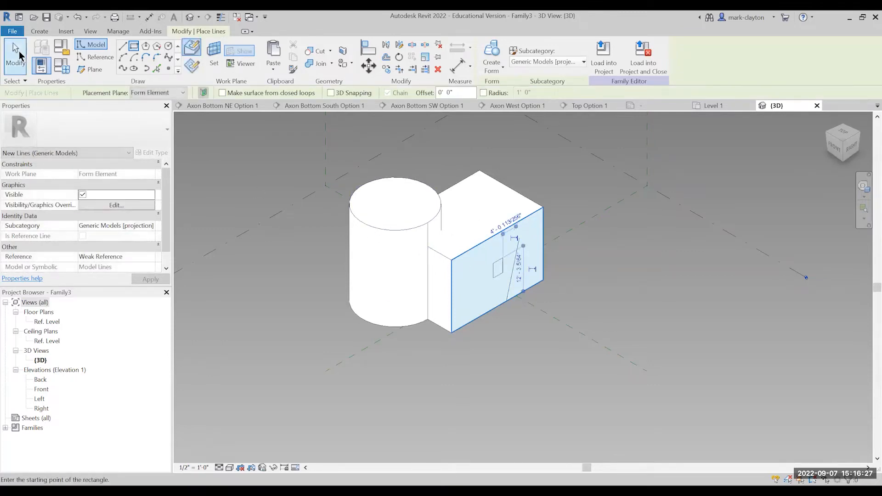
pyautogui.click(20, 55)
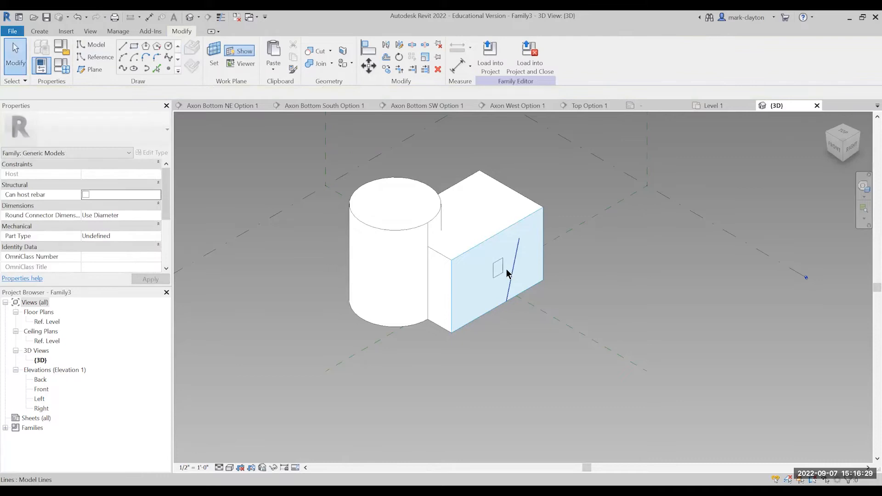
# Create a solid revolved form from the small rectangle and the slanted line on the box's face.
pyautogui.click(508, 273)
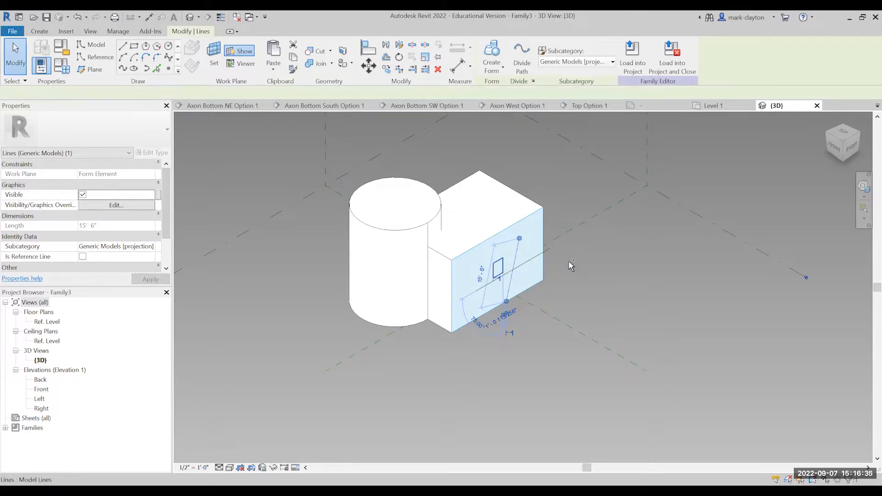
pyautogui.press('Escape')
pyautogui.press('Escape')
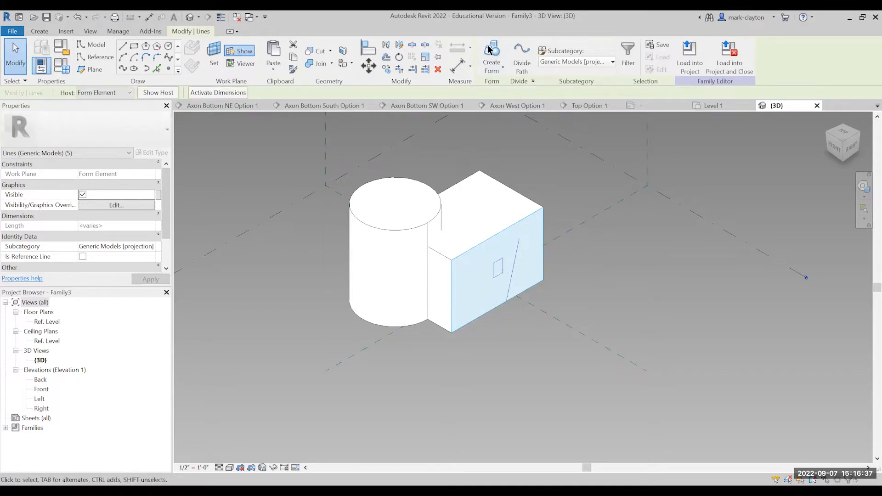
pyautogui.click(491, 54)
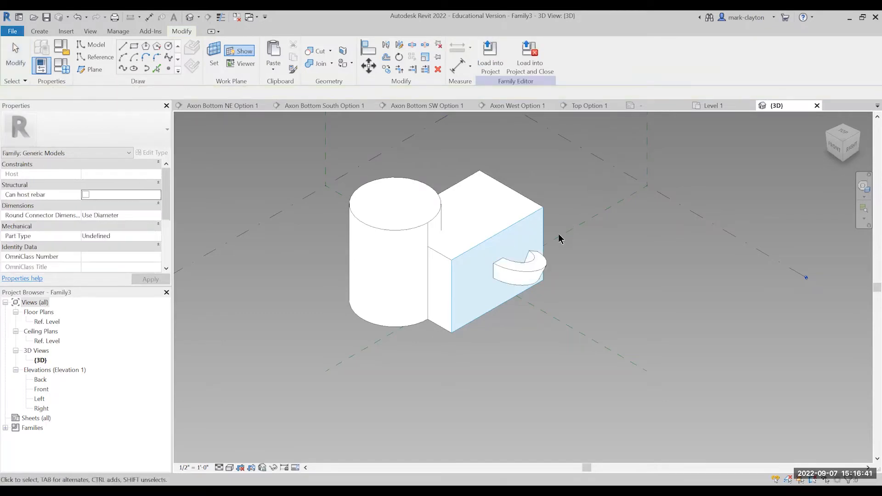
pyautogui.press('Escape')
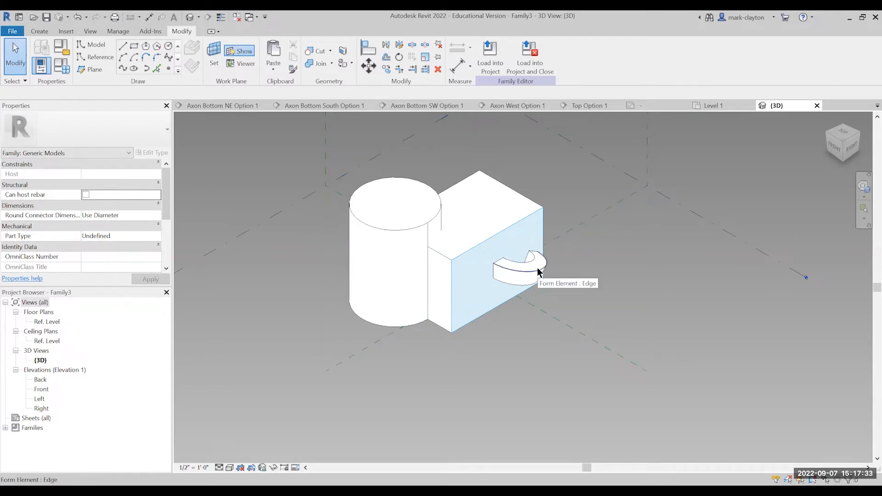
# Move the whole ring-shaped revolved form down to the lower right corner of the box's front-right face.
pyautogui.press('Tab')
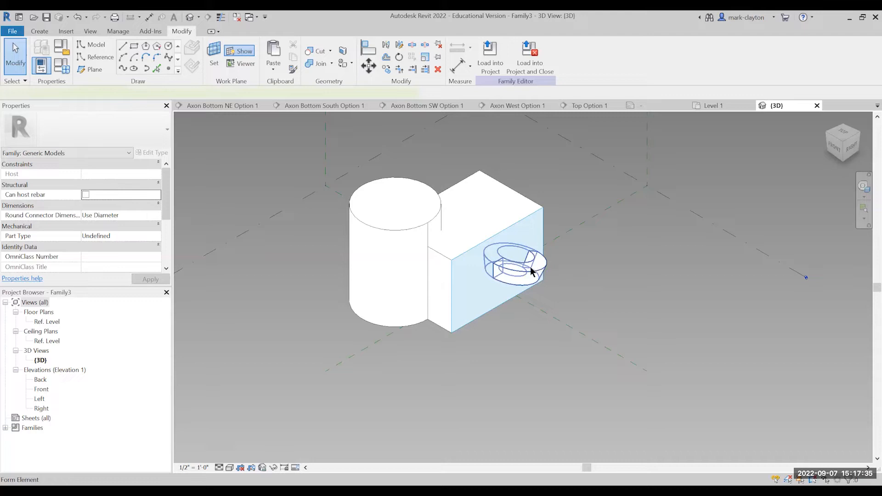
pyautogui.click(537, 271)
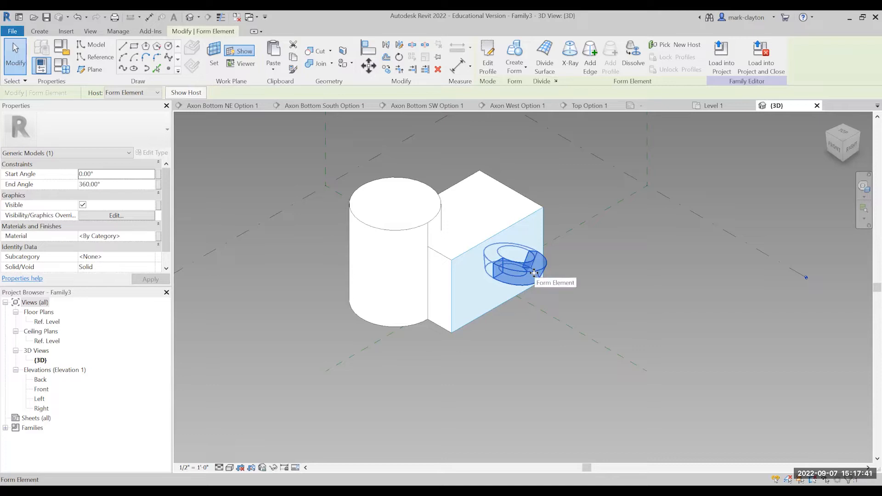
pyautogui.moveTo(535, 273); pyautogui.dragTo(570, 299)
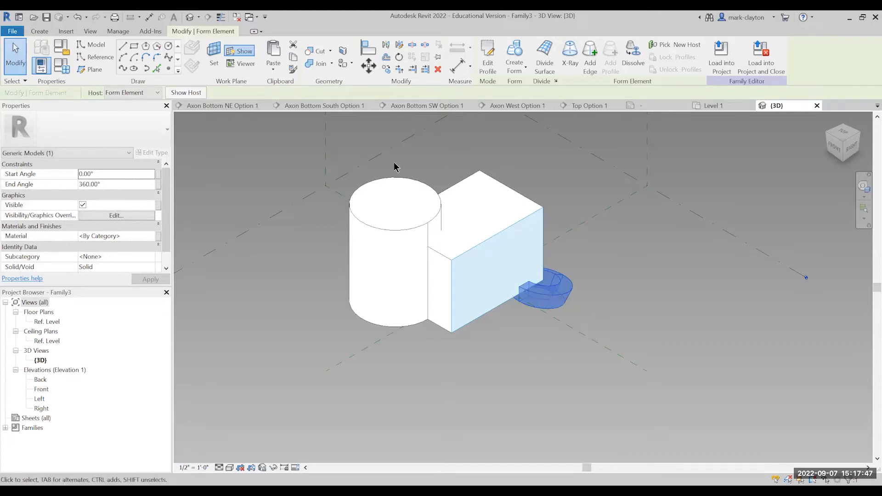
pyautogui.click(578, 197)
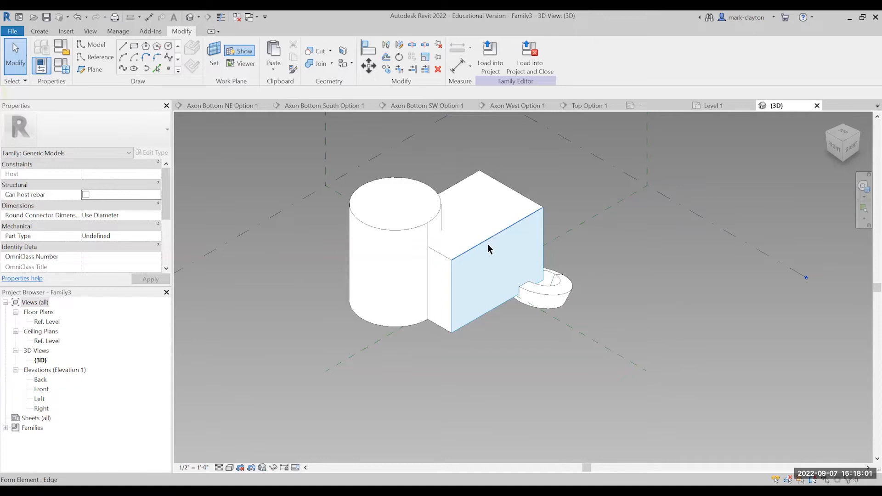
# Make the box's top face the work plane and draw a wavy six-point spline through points on that plane, beyond the box's back-right edge.
pyautogui.click(470, 181)
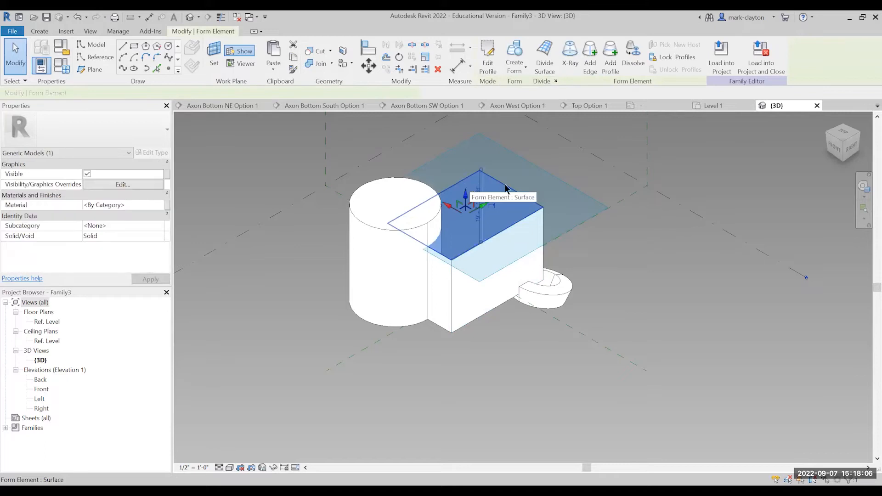
pyautogui.click(624, 245)
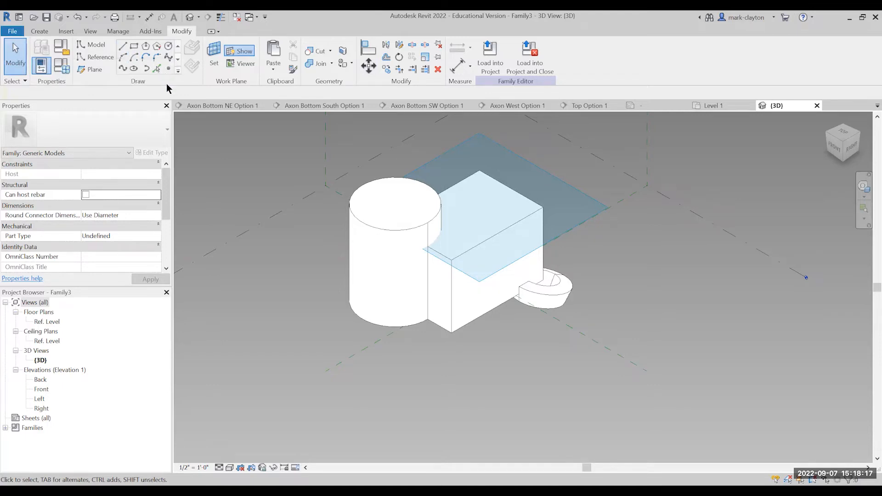
pyautogui.click(122, 69)
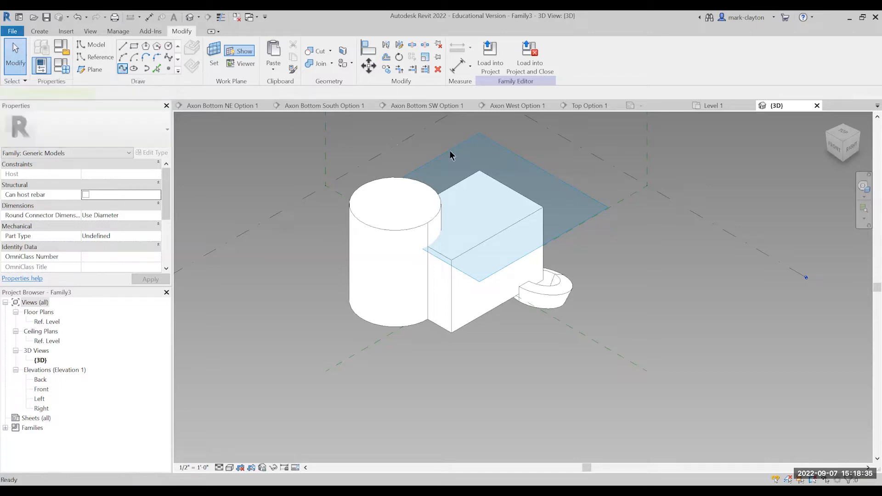
pyautogui.click(516, 170)
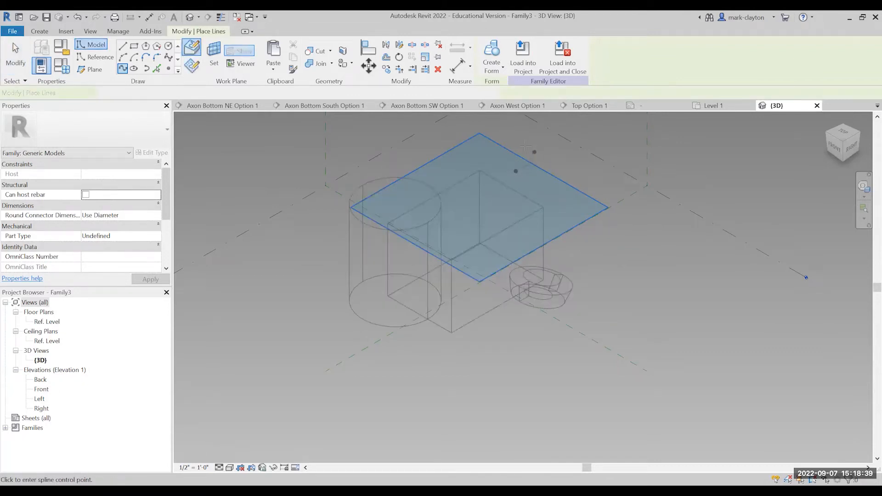
pyautogui.click(526, 148)
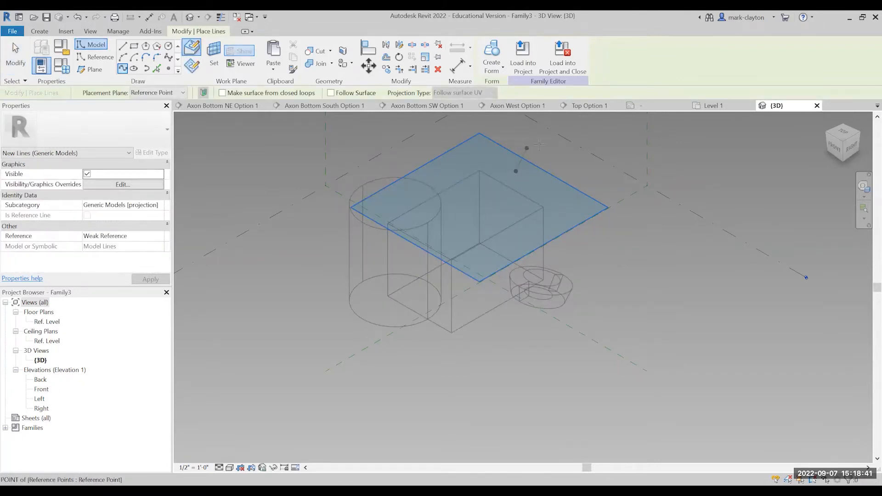
pyautogui.click(595, 150)
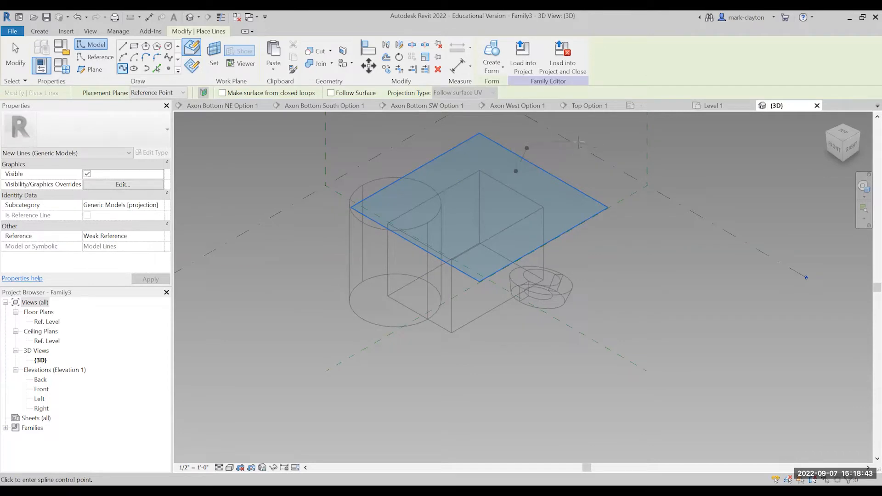
pyautogui.click(556, 143)
pyautogui.press('Escape')
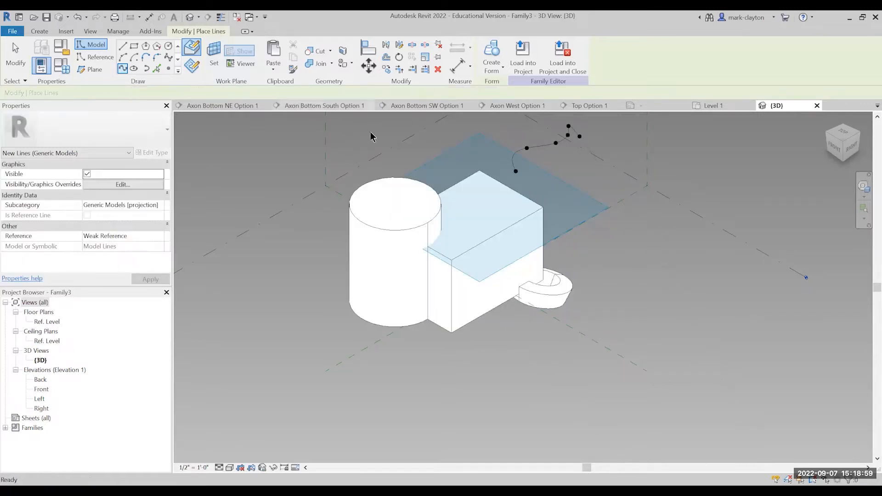
pyautogui.click(26, 48)
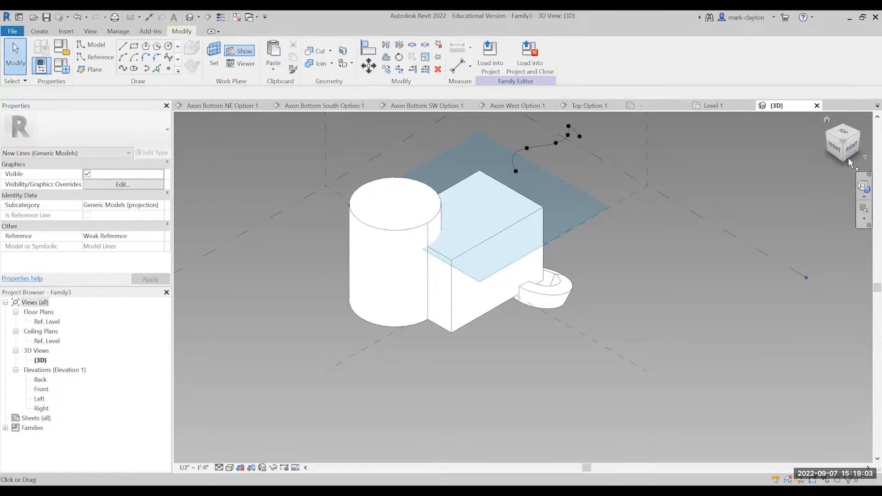
# Close the wavy spline with a straight two-point spline about 19' 4" long between its two end points.
pyautogui.moveTo(848, 158); pyautogui.dragTo(797, 174)
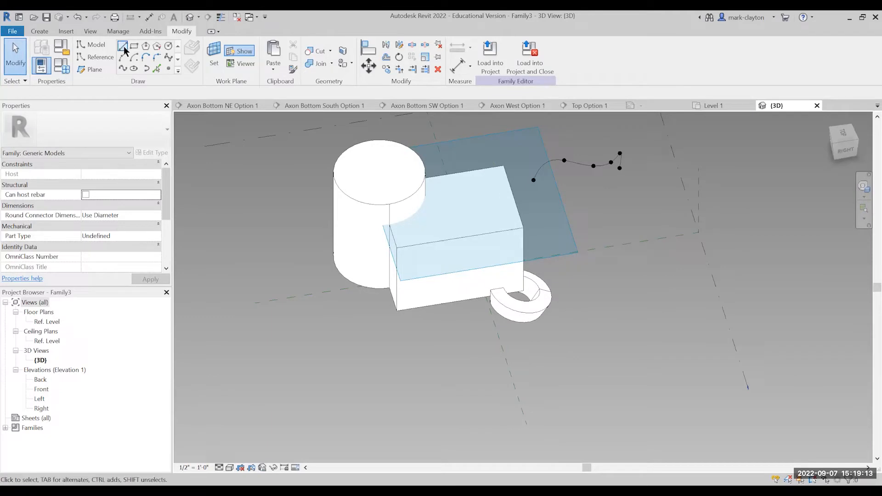
pyautogui.click(123, 70)
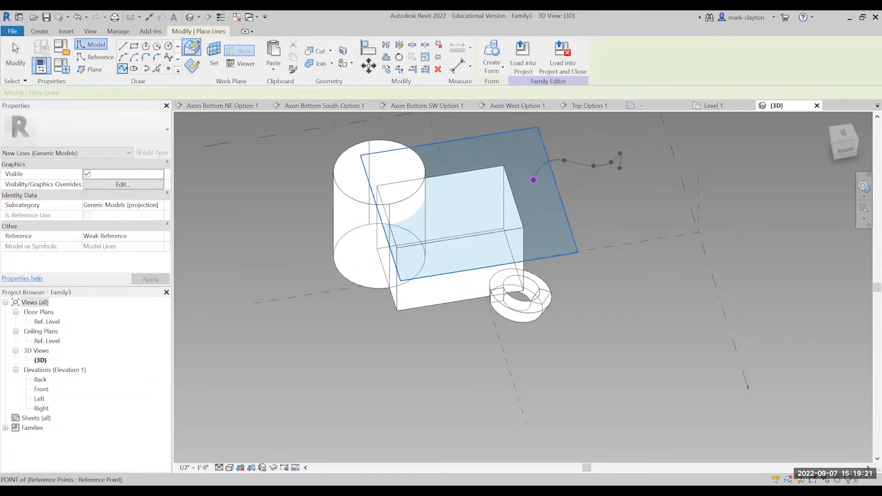
pyautogui.click(533, 180)
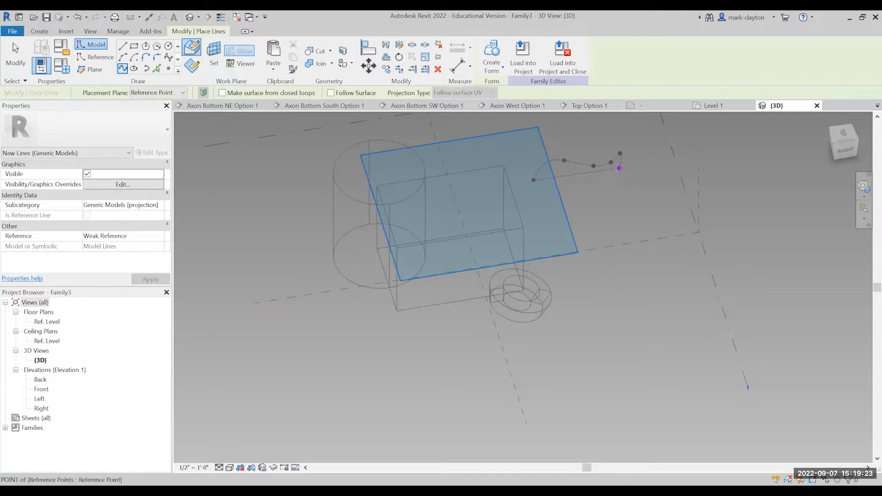
pyautogui.click(619, 168)
pyautogui.press('Escape')
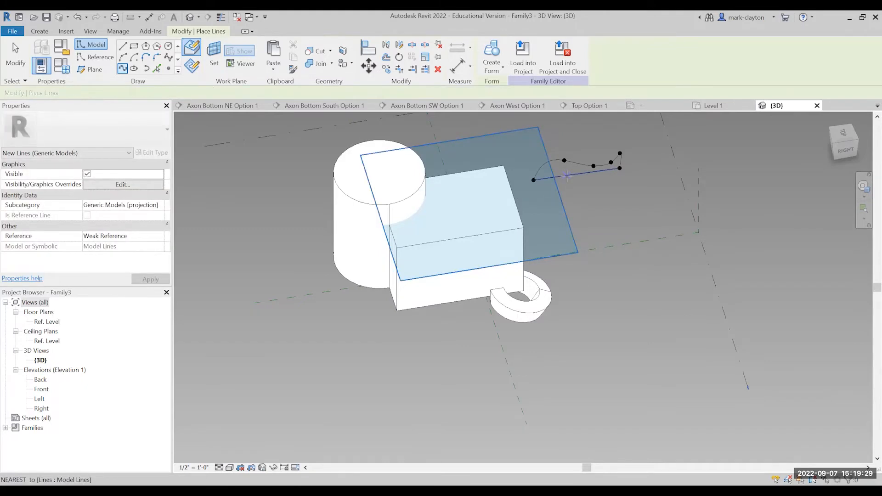
# Draw a straight model line as an axis parallel to the closed profile's straight side, slightly offset from it.
pyautogui.click(123, 46)
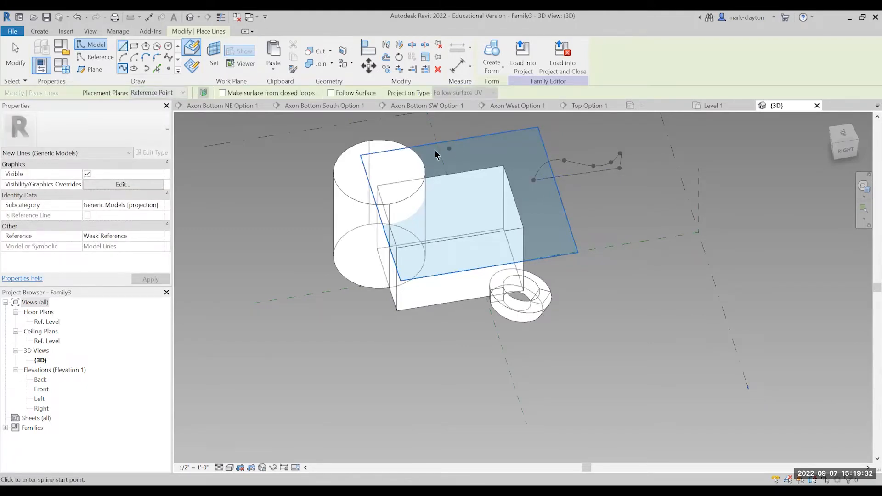
pyautogui.click(538, 195)
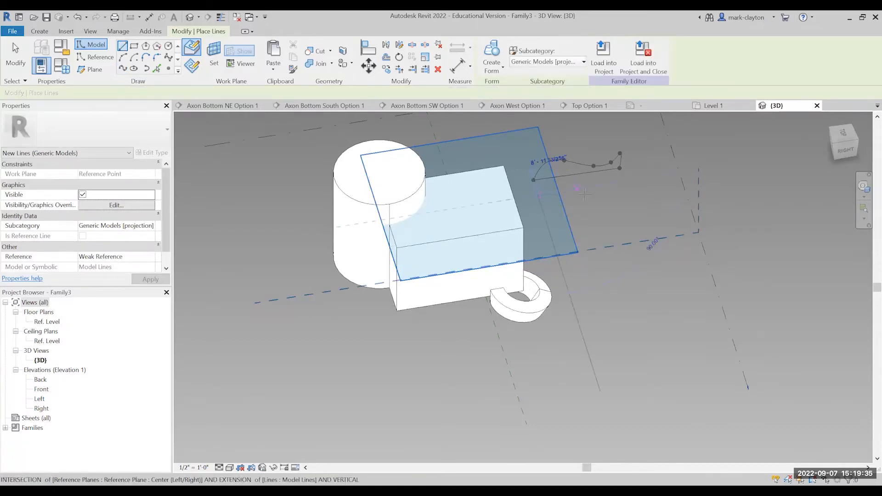
pyautogui.click(623, 184)
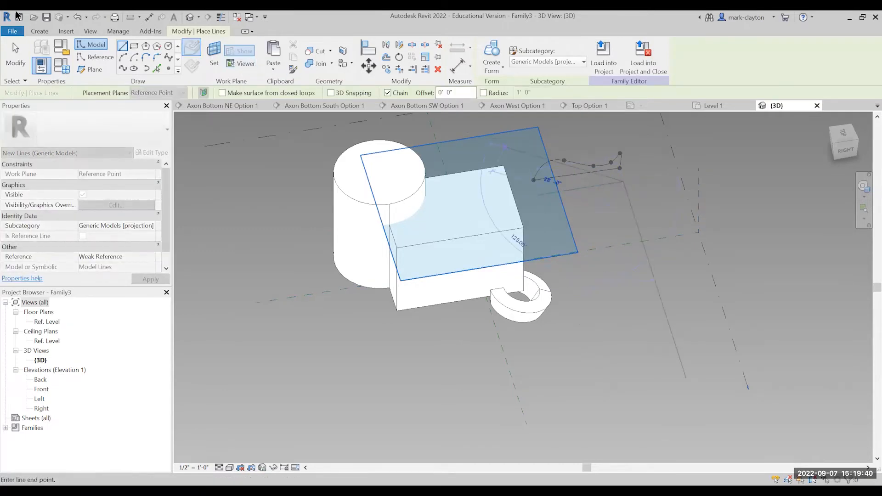
pyautogui.click(15, 55)
pyautogui.press('Escape')
pyautogui.press('Escape')
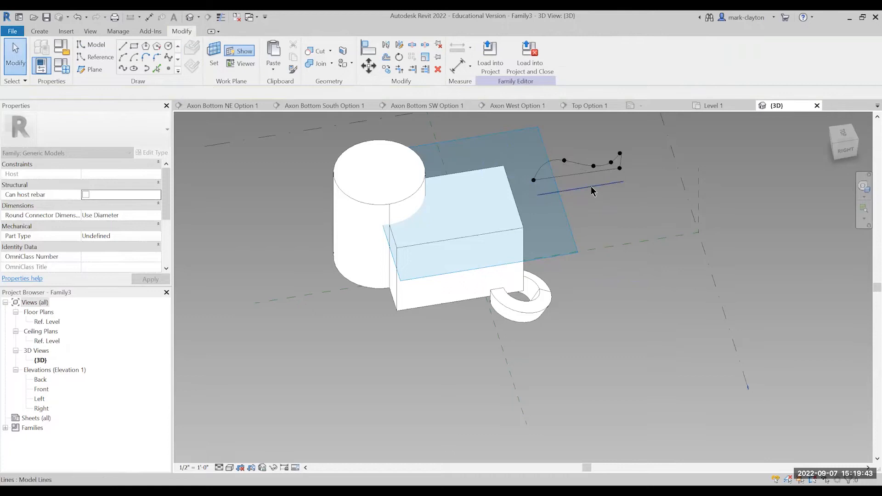
# Create a solid revolved form from the closed spline profile and the separate straight axis line.
pyautogui.click(586, 177)
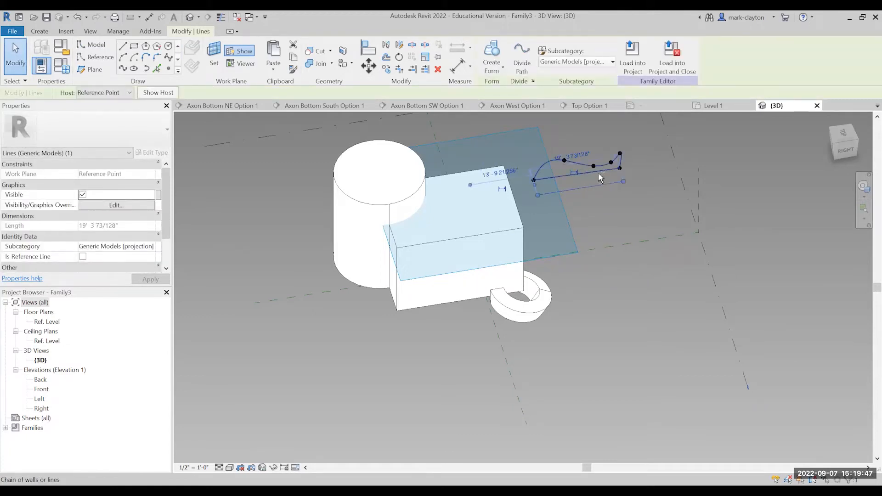
pyautogui.keyDown('ctrl'); pyautogui.moveTo(651, 176); pyautogui.dragTo(653, 177); pyautogui.keyUp('ctrl')
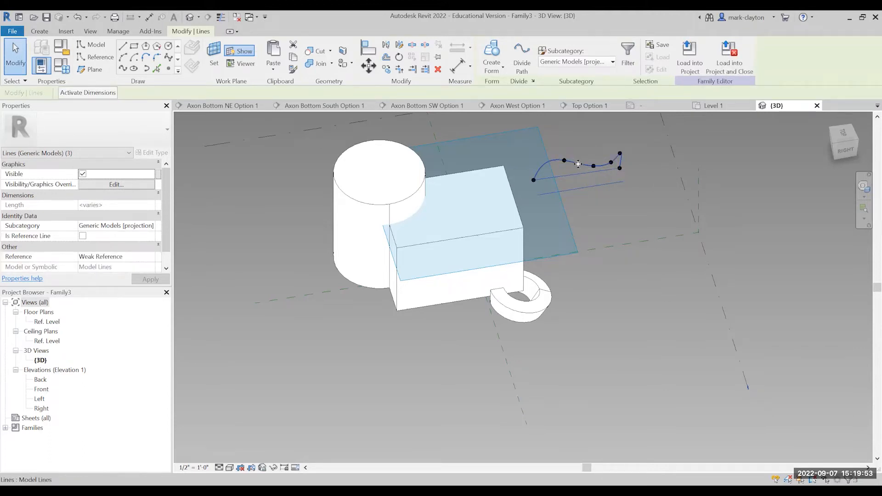
pyautogui.click(492, 51)
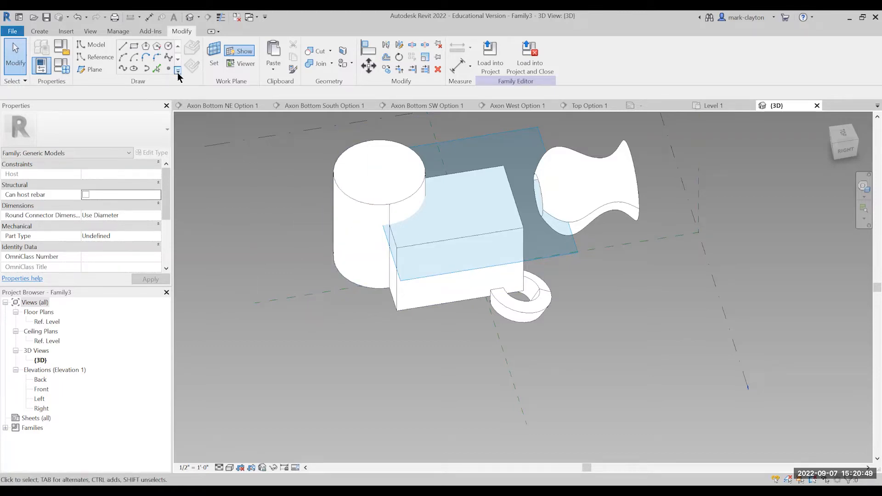
# Draw an open, wavy five-point spline through points in the empty area in front of the box.
pyautogui.click(123, 70)
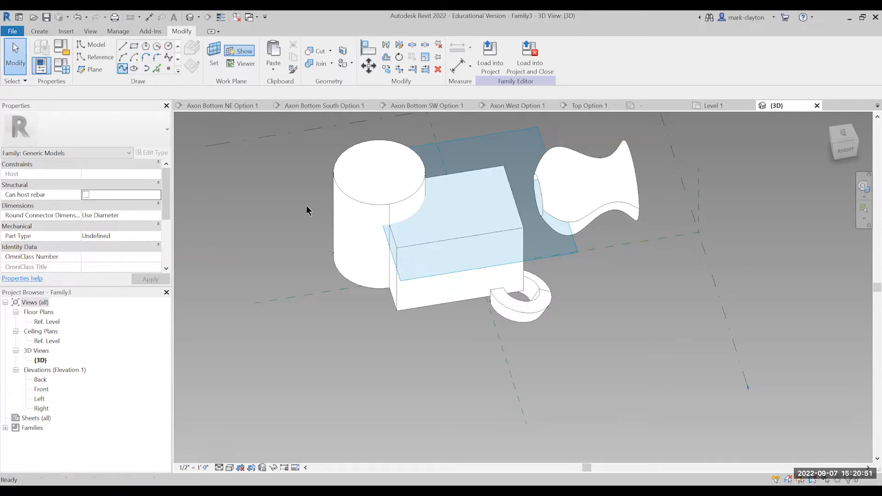
pyautogui.click(359, 322)
pyautogui.click(411, 338)
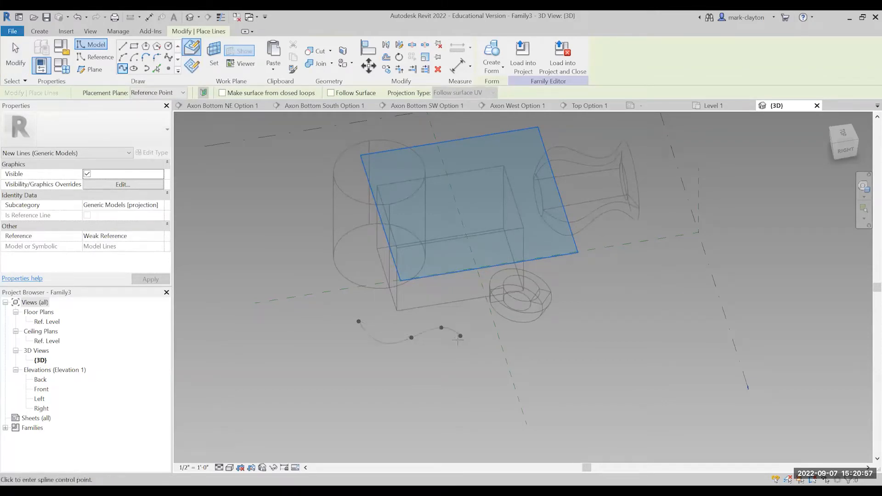
pyautogui.click(441, 328)
pyautogui.click(487, 355)
pyautogui.click(494, 340)
pyautogui.press('Escape')
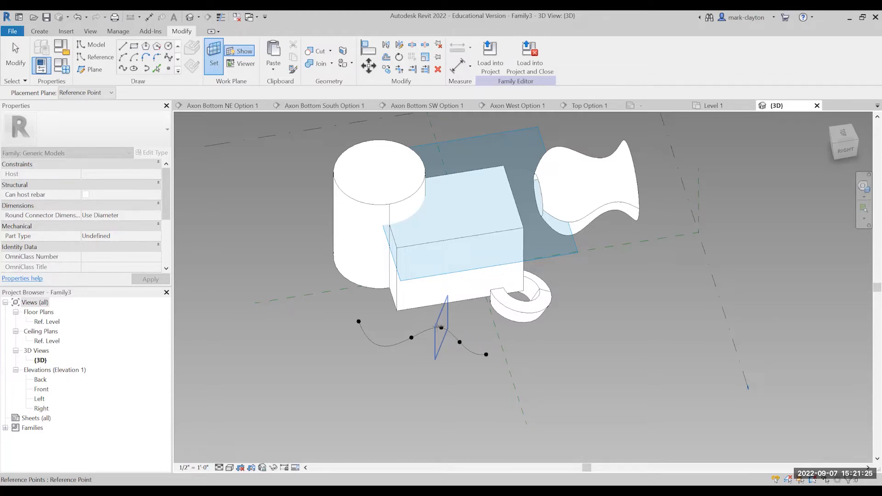
# Set the work plane at the spline's second point, perpendicular to the path, and draw a small circle centred on that point.
pyautogui.click(412, 338)
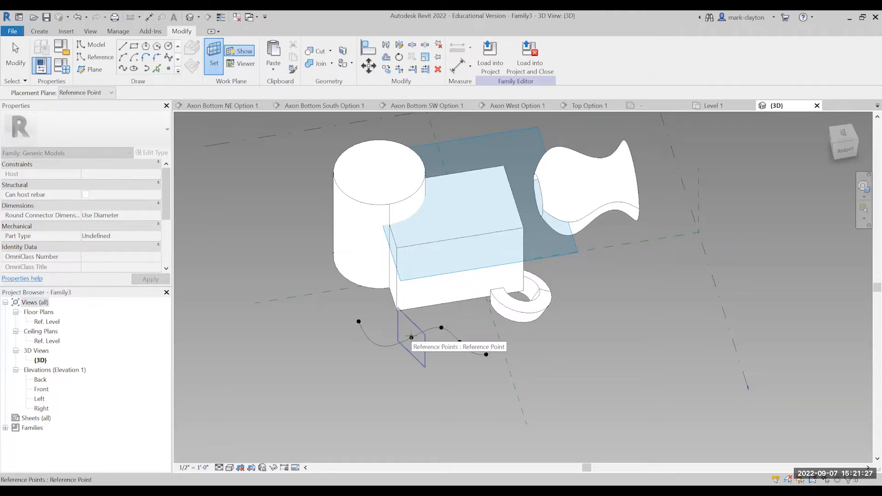
pyautogui.click(442, 328)
pyautogui.click(412, 338)
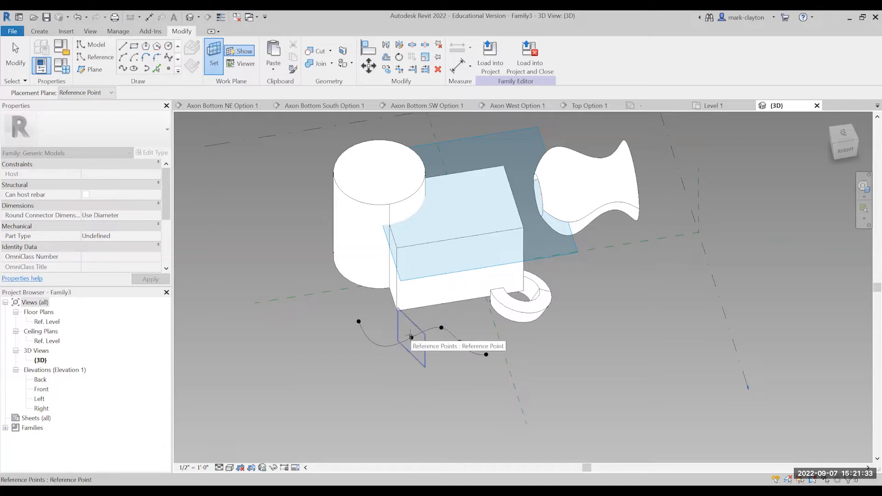
pyautogui.click(411, 337)
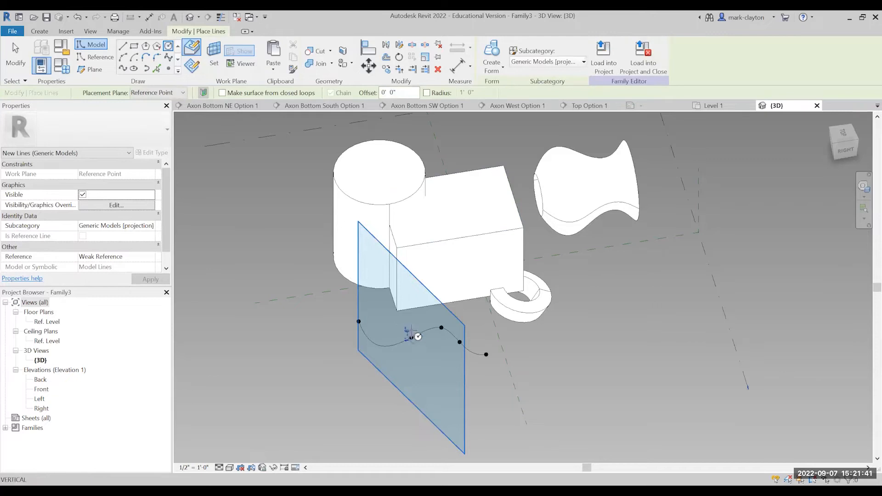
pyautogui.click(412, 329)
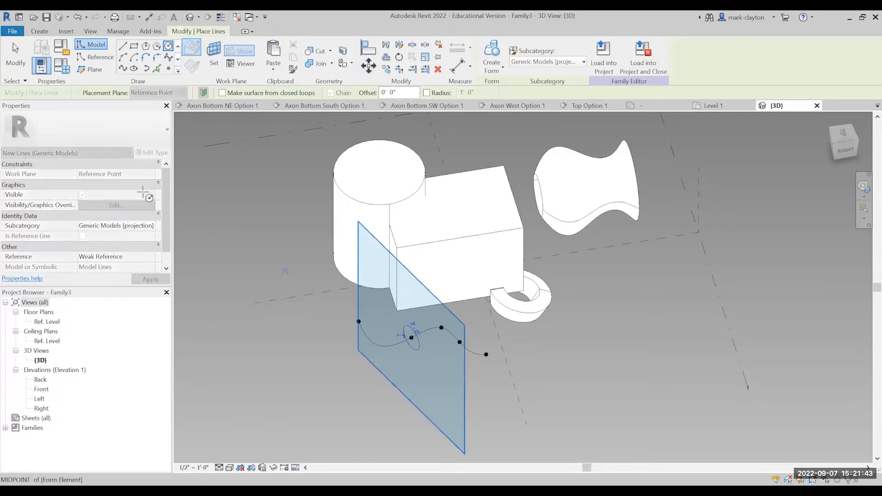
pyautogui.click(15, 56)
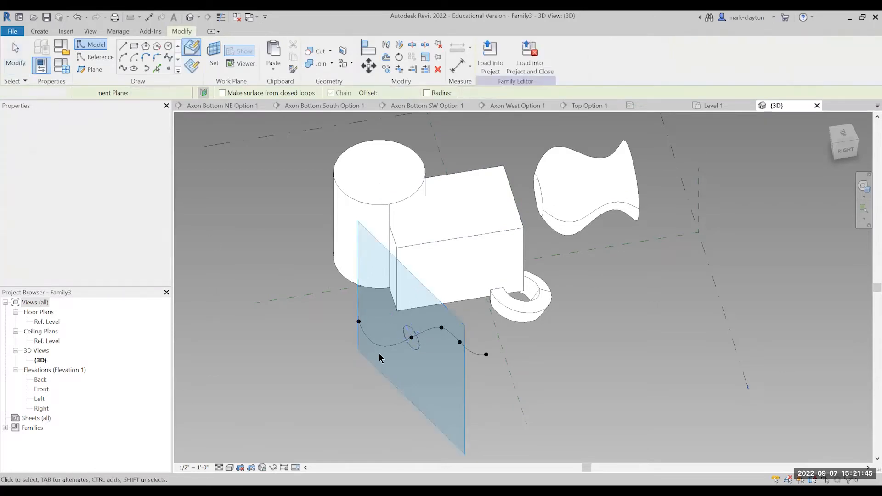
# Try to create a solid form from the circle and the tightly curved spline path.
pyautogui.click(418, 348)
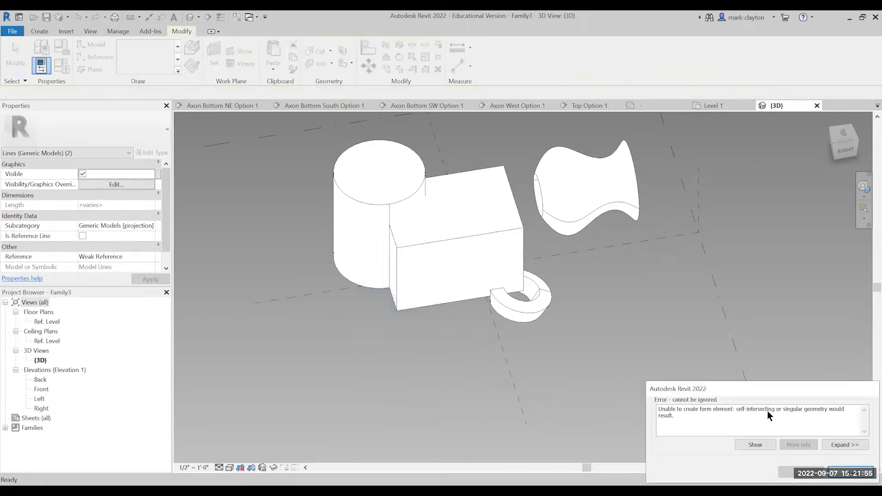
pyautogui.click(835, 441)
pyautogui.click(840, 450)
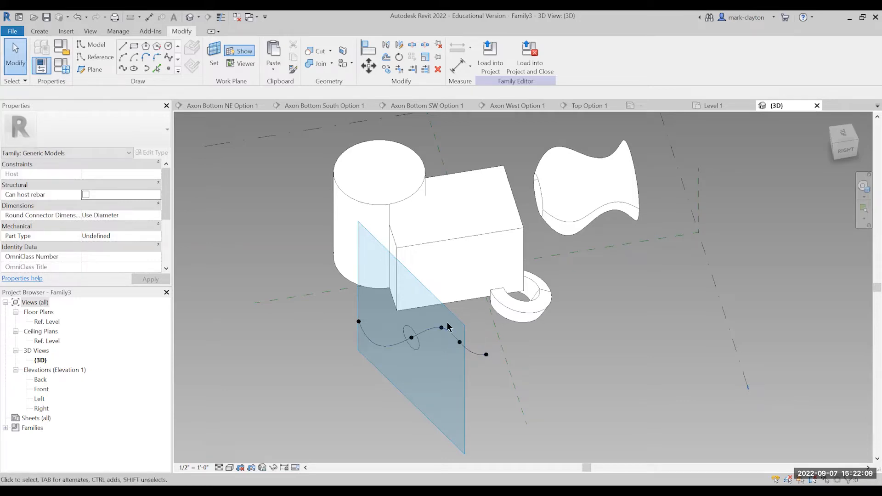
# Stretch the spline path by moving its last point and the adjacent fourth point lengthwise, away from the circle.
pyautogui.click(488, 357)
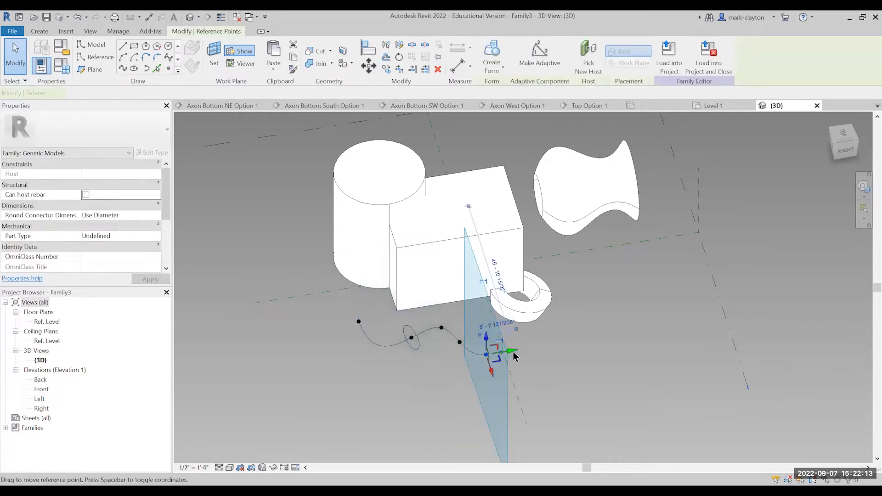
pyautogui.moveTo(514, 354); pyautogui.dragTo(599, 349)
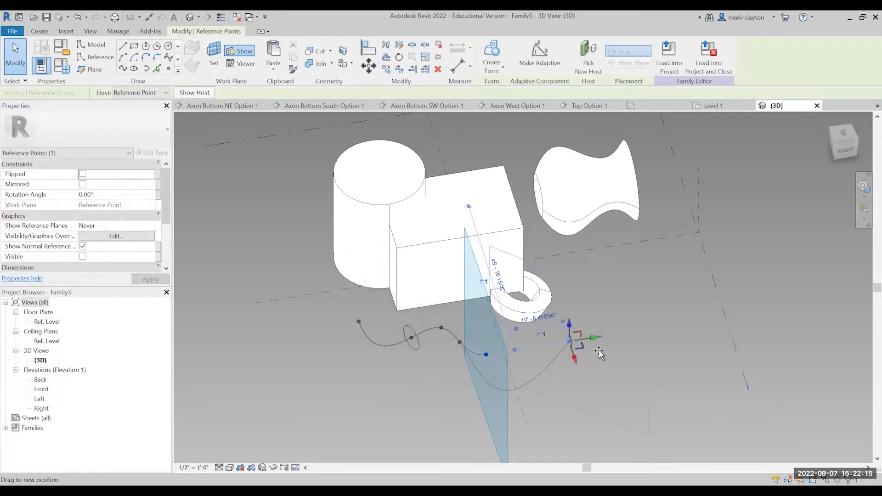
pyautogui.click(469, 345)
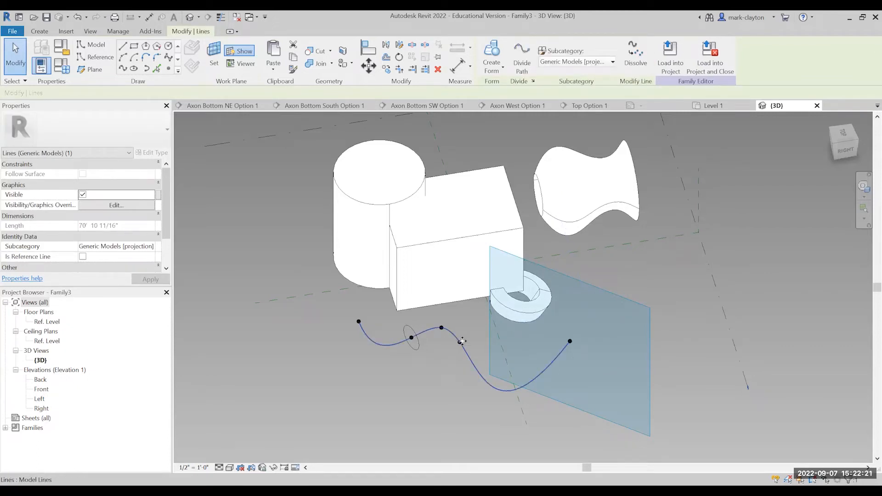
pyautogui.click(462, 341)
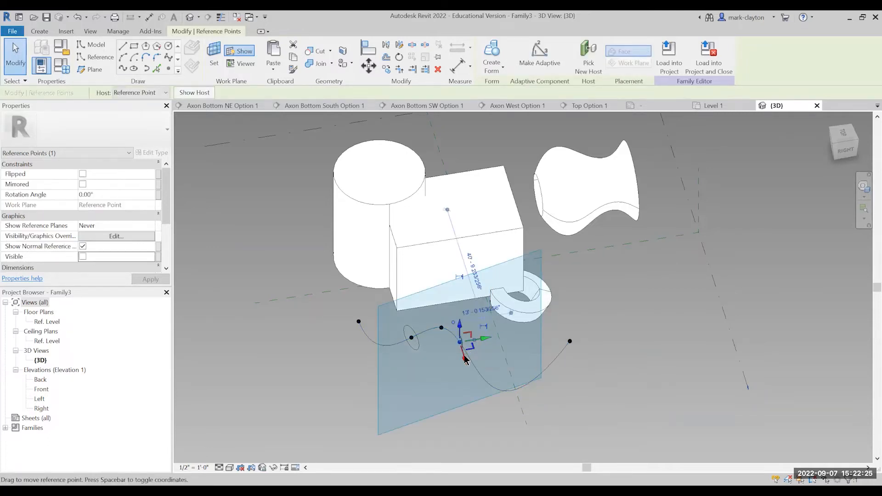
pyautogui.moveTo(486, 339); pyautogui.dragTo(508, 339)
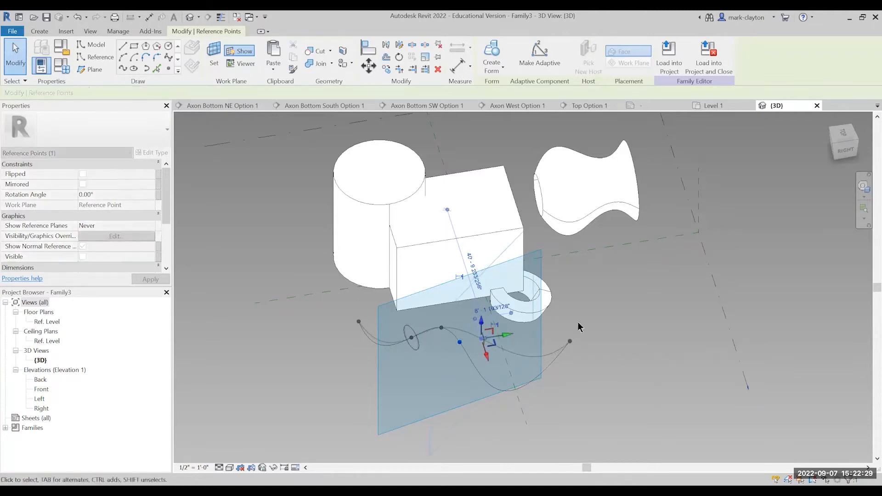
pyautogui.click(540, 342)
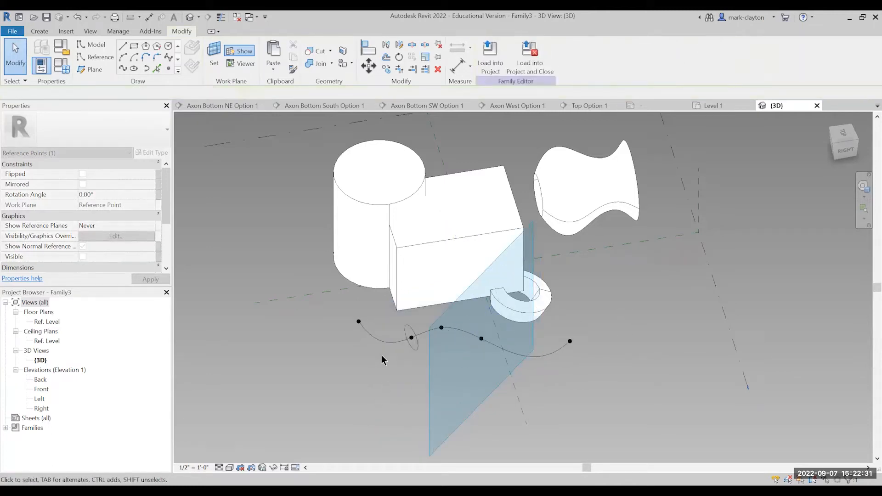
# Create a solid swept form from the circle profile and the stretched spline path.
pyautogui.click(417, 353)
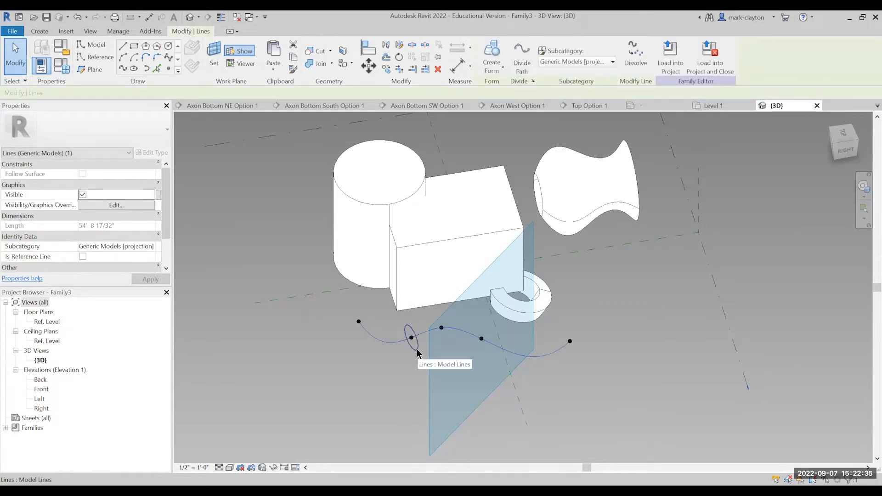
pyautogui.keyDown('ctrl'); pyautogui.click(417, 351); pyautogui.keyUp('ctrl')
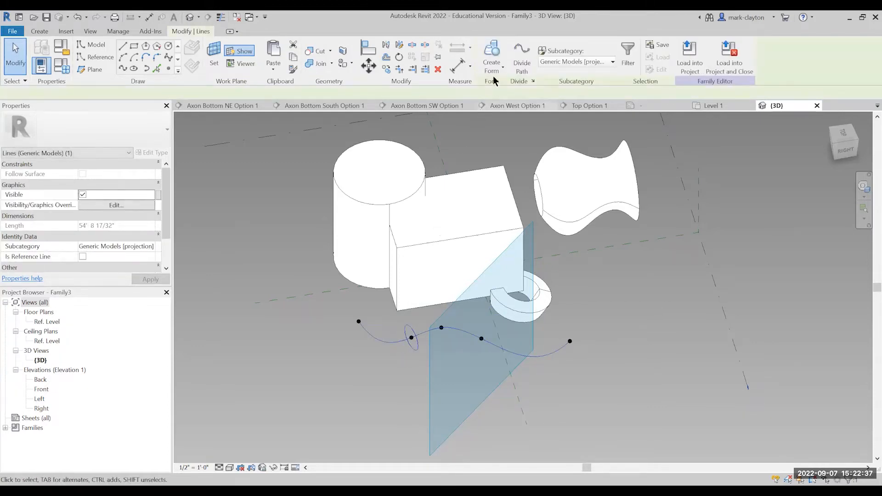
pyautogui.click(494, 53)
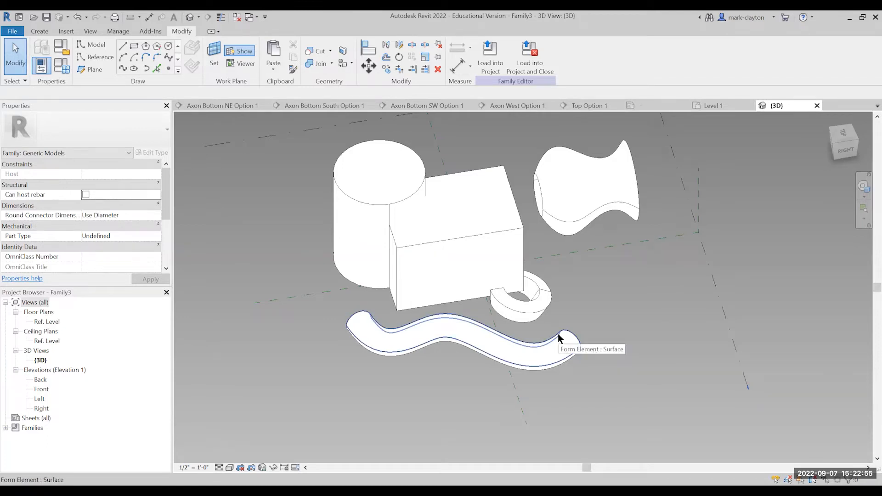
pyautogui.click(635, 314)
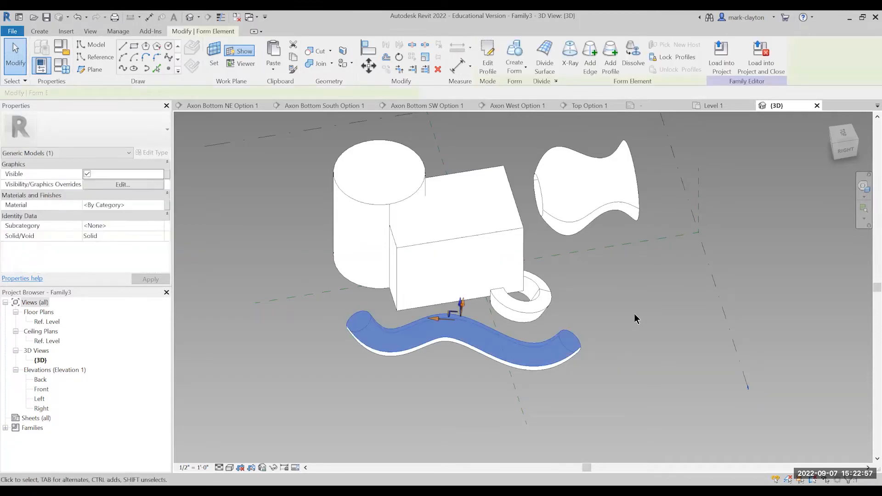
pyautogui.click(634, 313)
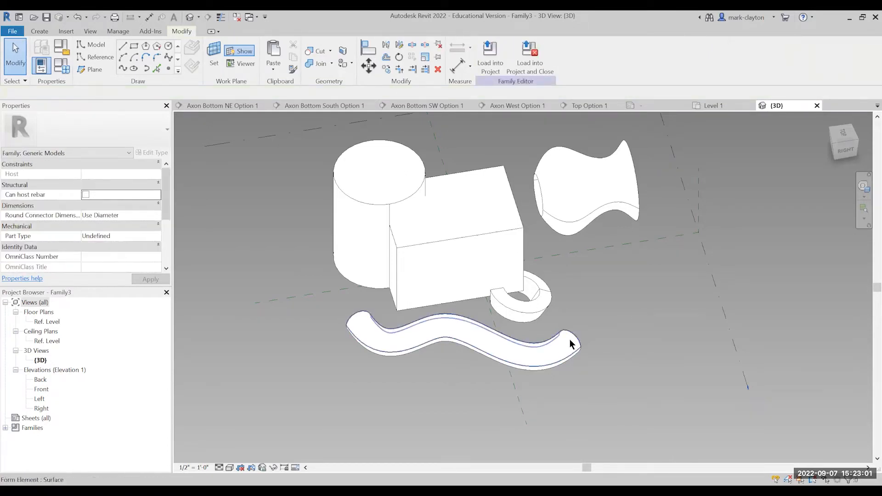
# Switch the 3D view to Wireframe and select the circular profile inside the swept tube.
pyautogui.click(230, 467)
pyautogui.click(302, 417)
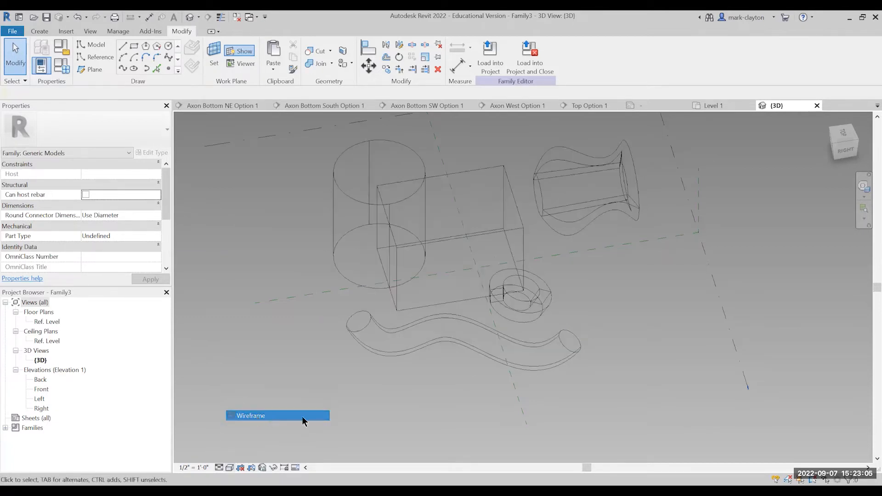
pyautogui.click(558, 368)
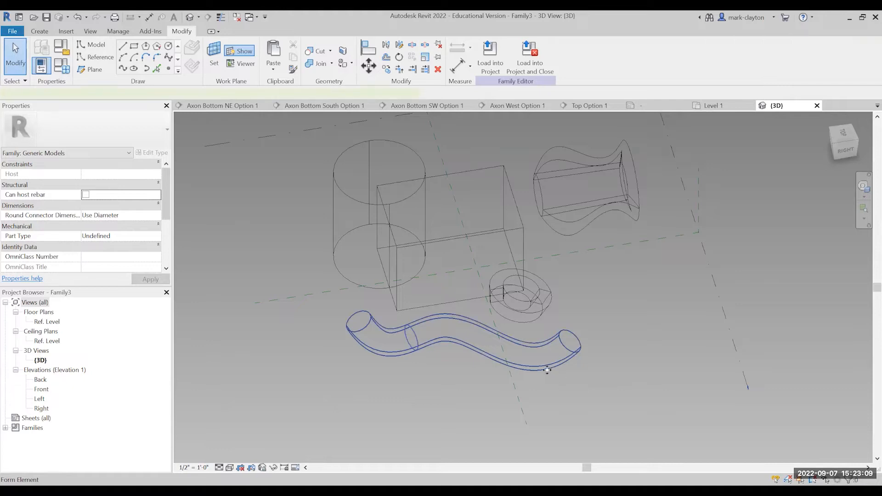
pyautogui.click(415, 334)
pyautogui.press('Tab')
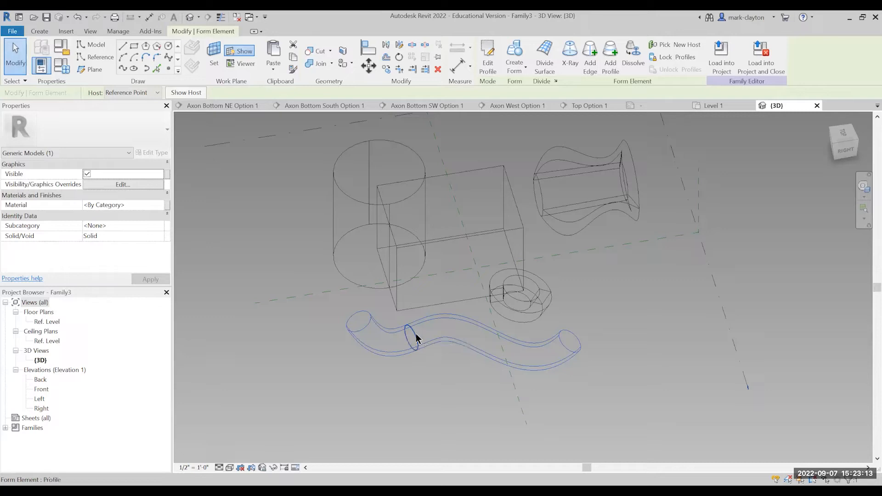
pyautogui.click(417, 339)
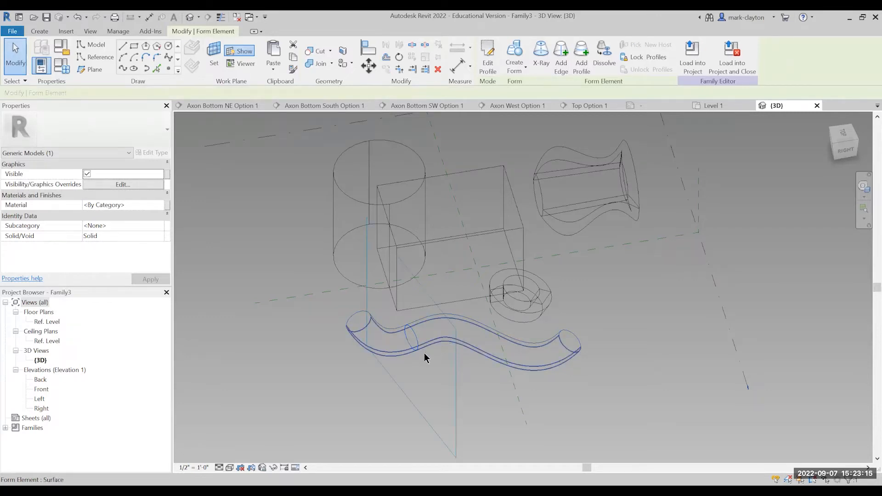
# Raise the fourth vertex of the swept tube's path vertically, using X-Ray mode only for this edit.
pyautogui.scroll(1, 593, 375)
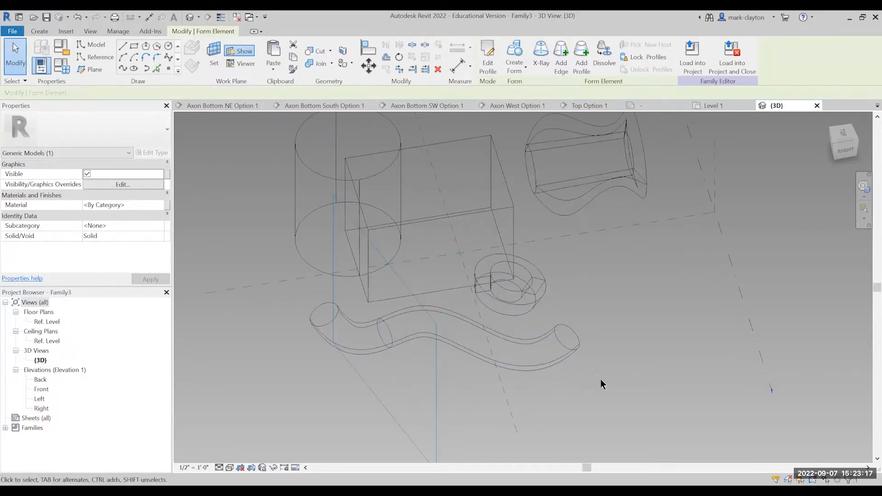
pyautogui.click(423, 346)
pyautogui.scroll(-1, 591, 332)
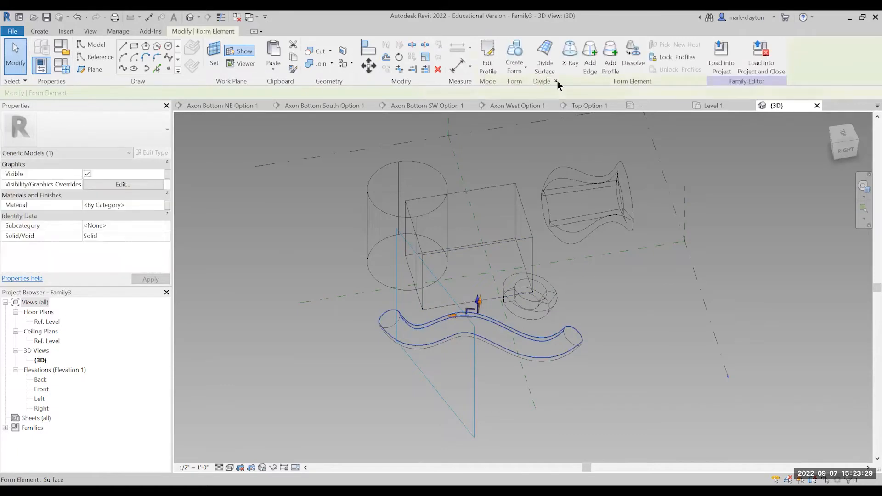
pyautogui.click(571, 60)
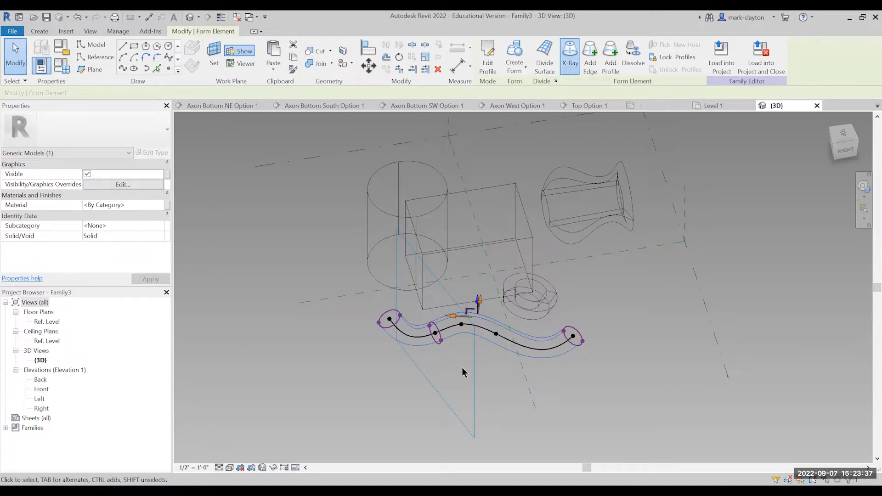
pyautogui.click(497, 334)
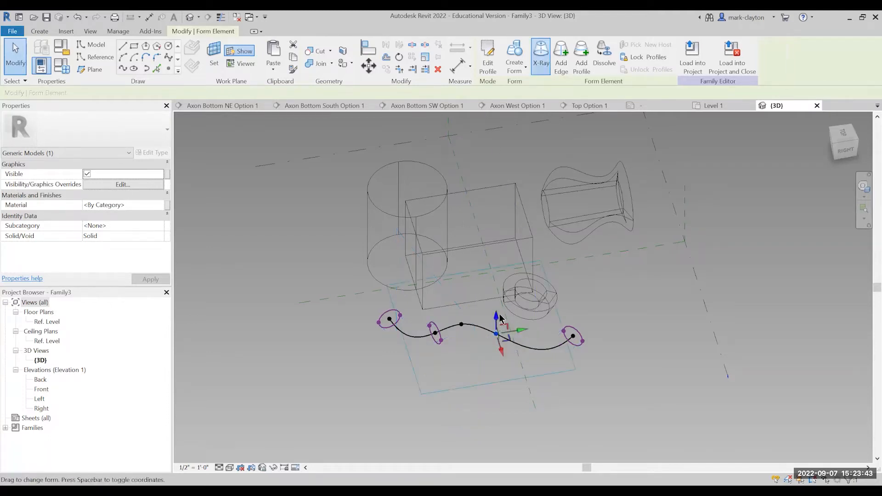
pyautogui.moveTo(496, 314); pyautogui.dragTo(495, 298)
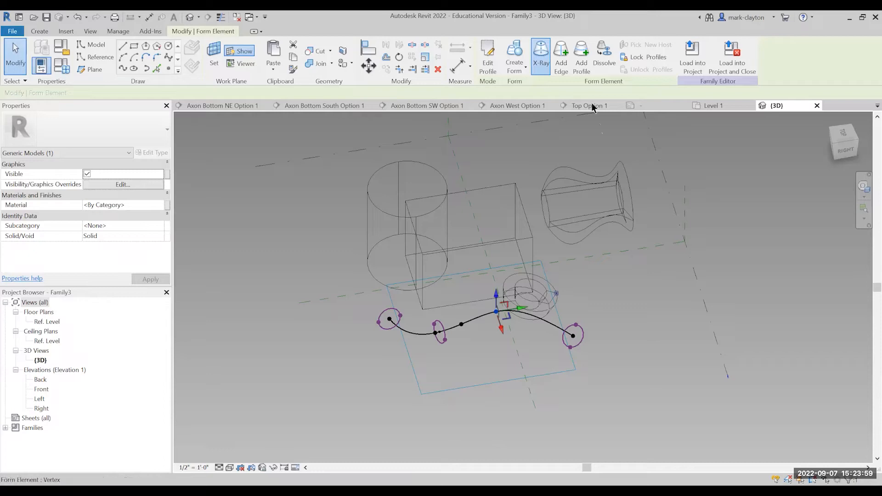
pyautogui.click(547, 58)
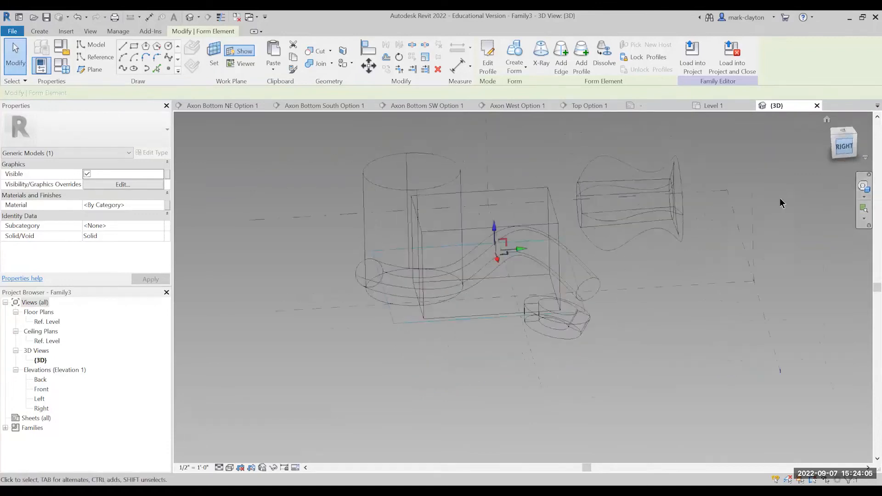
# Set the work plane to the box's vertical side face from the Right view.
pyautogui.scroll(-4, 614, 318)
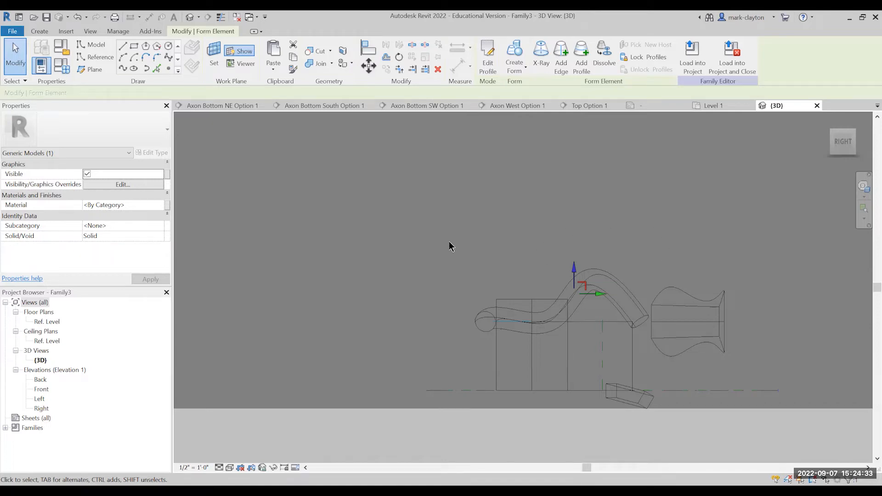
pyautogui.scroll(-2, 453, 249)
pyautogui.moveTo(463, 247); pyautogui.dragTo(442, 209, button='middle')
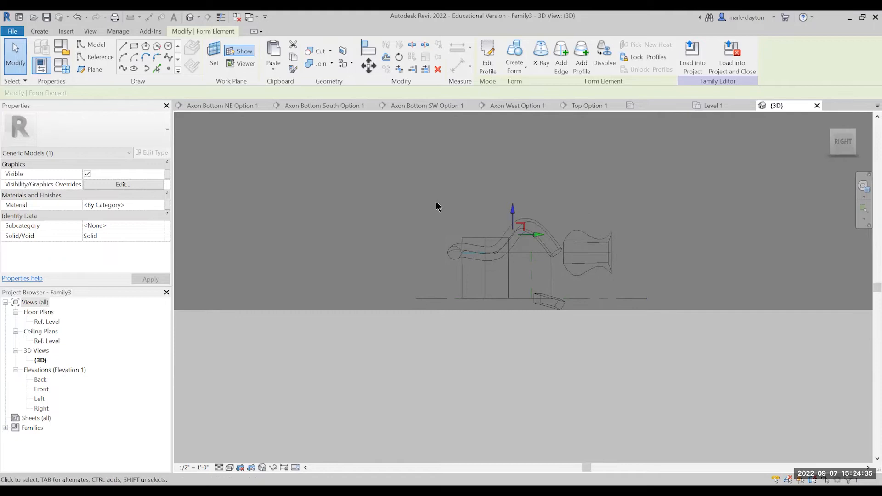
pyautogui.scroll(2, 437, 203)
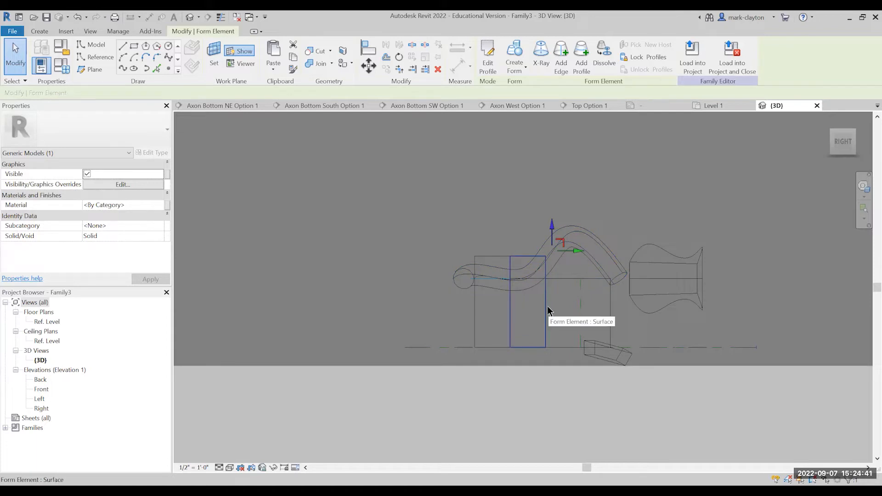
pyautogui.press('Tab')
pyautogui.click(610, 310)
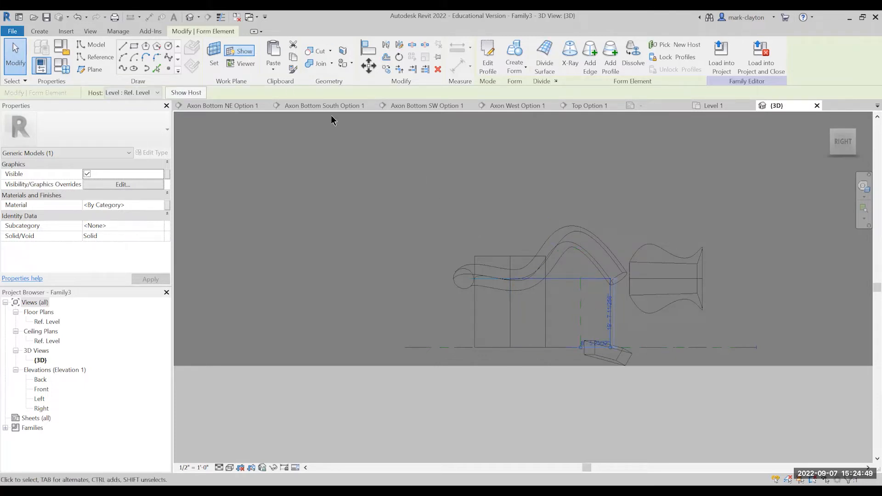
pyautogui.click(215, 63)
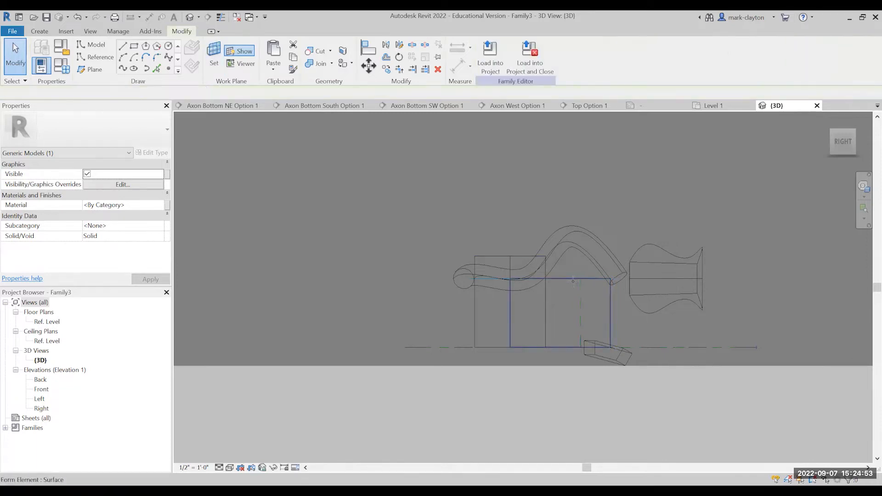
pyautogui.click(573, 281)
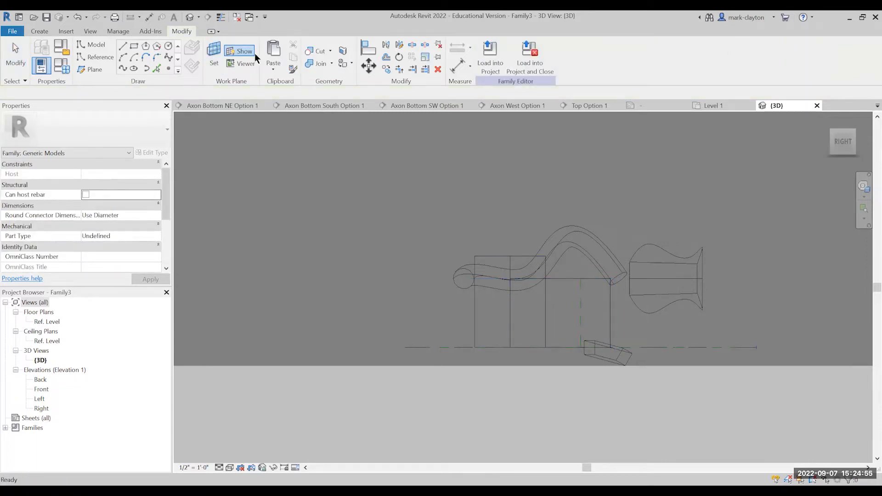
# Draw a control-point spline on the side-face work plane, curving from just below the box to well above it.
pyautogui.click(168, 58)
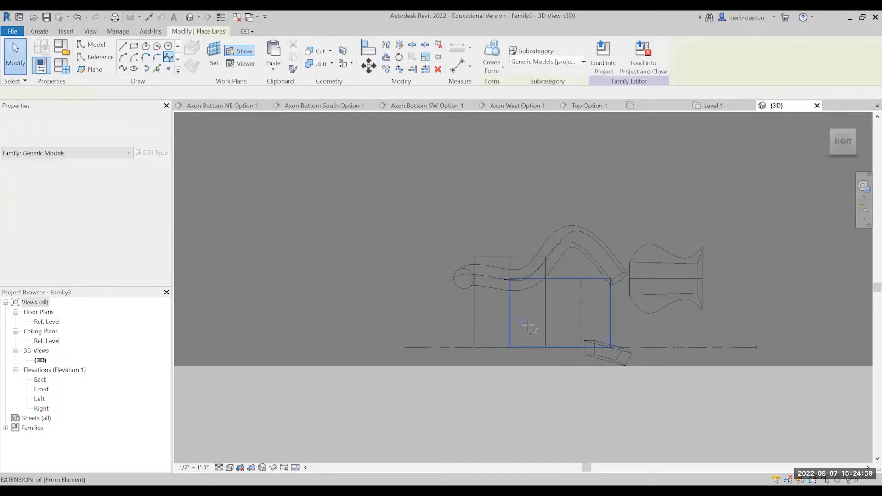
pyautogui.click(520, 341)
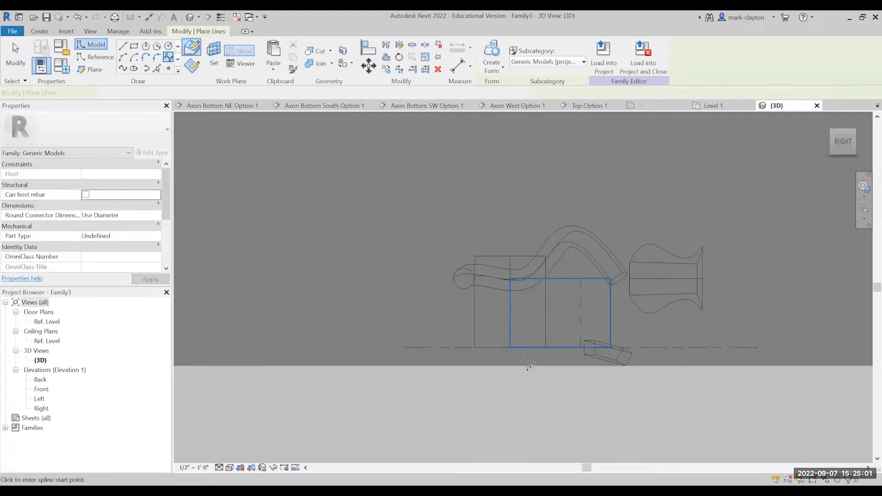
pyautogui.click(559, 288)
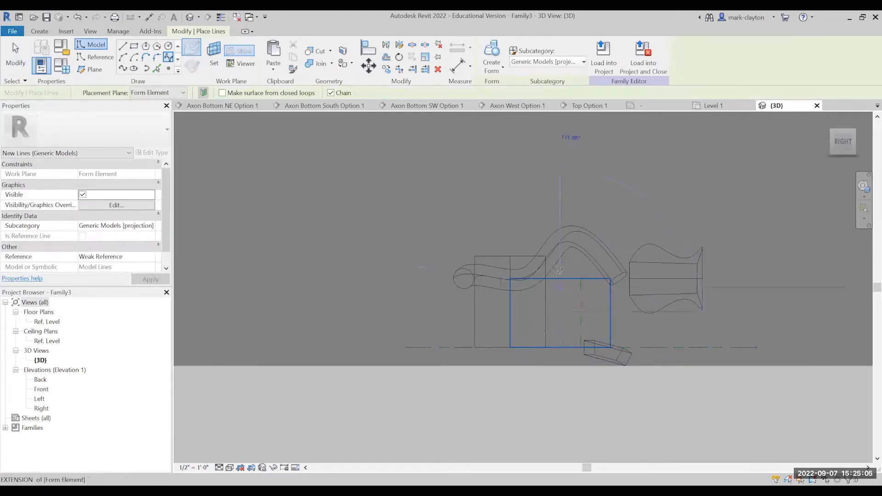
pyautogui.click(520, 203)
pyautogui.click(523, 148)
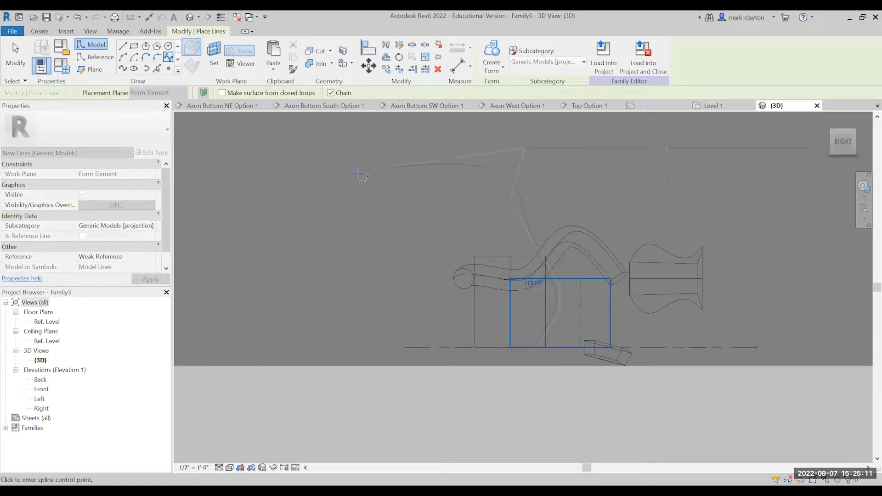
pyautogui.press('Escape')
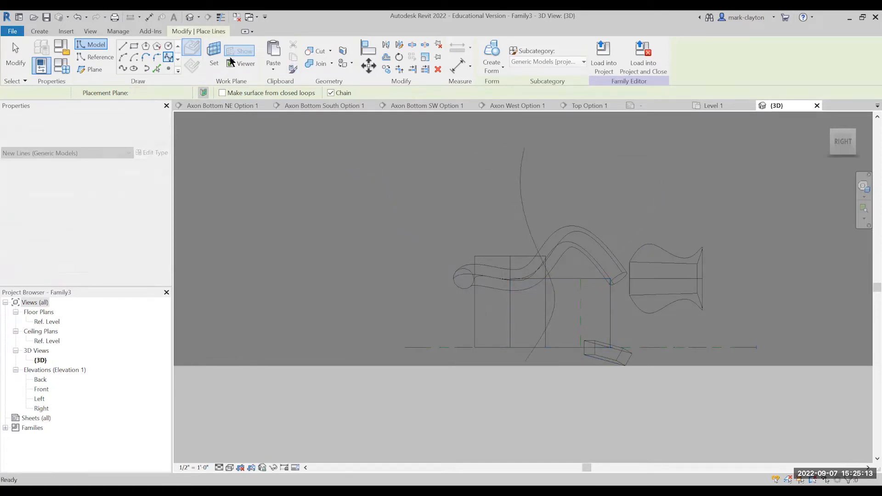
pyautogui.press('Escape')
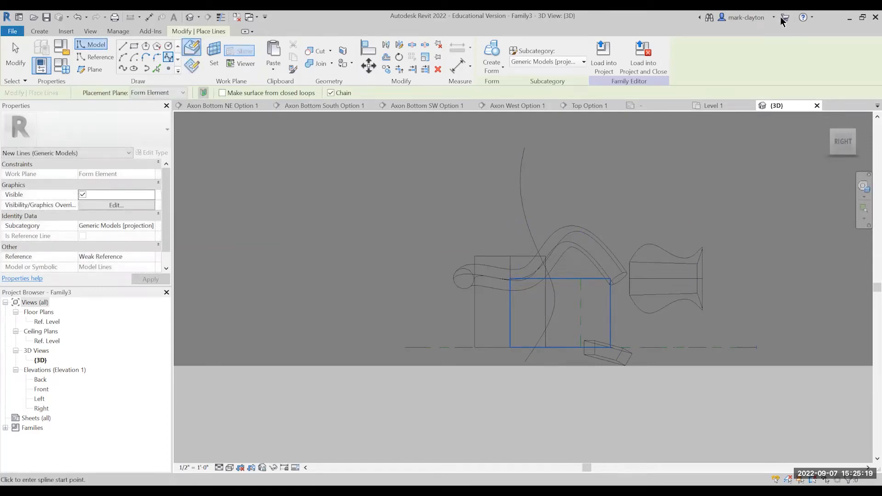
# Orbit to a Front-Right 3D view and delete the control-point spline.
pyautogui.moveTo(839, 132)
pyautogui.mouseDown()
pyautogui.moveTo(861, 143)
pyautogui.moveTo(183, 146)
pyautogui.moveTo(411, 177)
pyautogui.mouseUp()
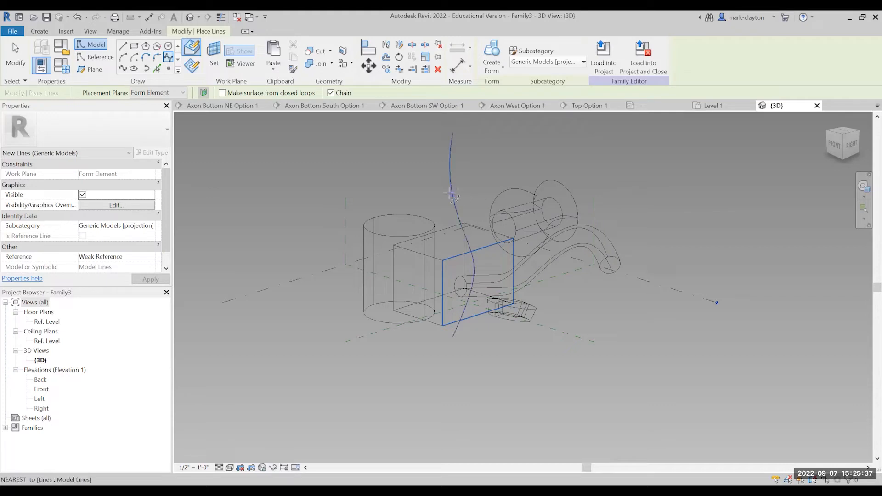
pyautogui.press('Escape')
pyautogui.press('Escape')
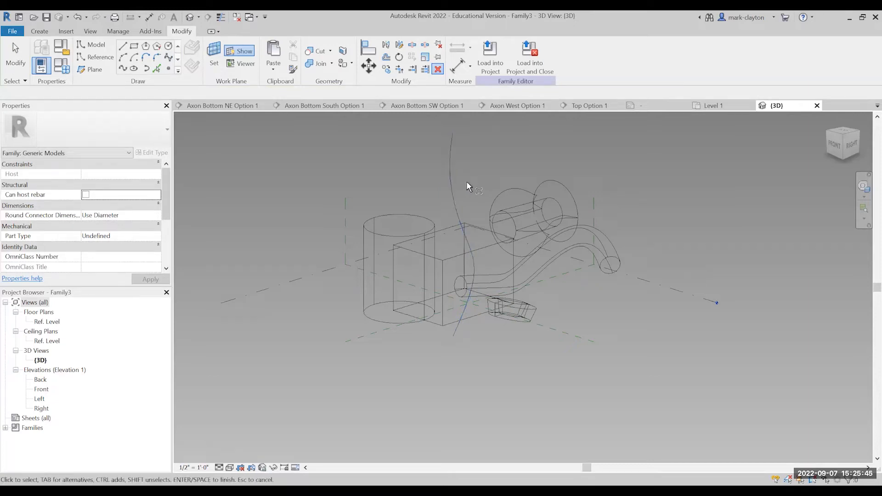
pyautogui.click(451, 179)
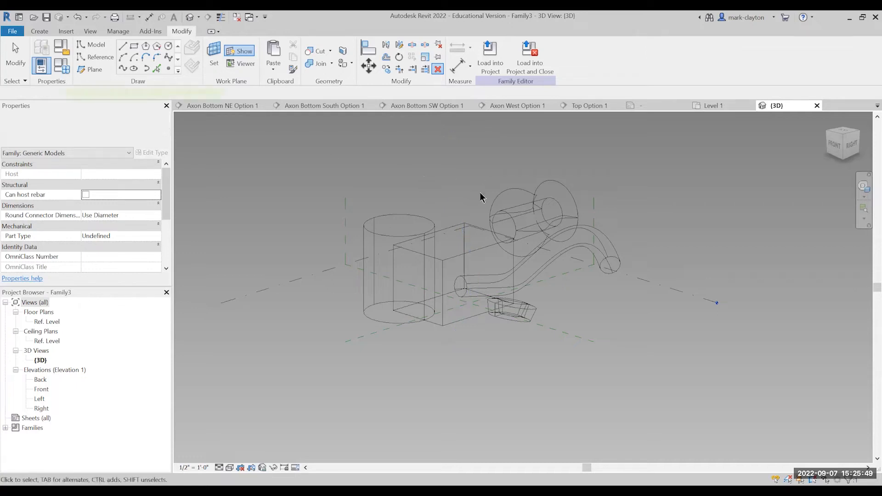
pyautogui.press('Escape')
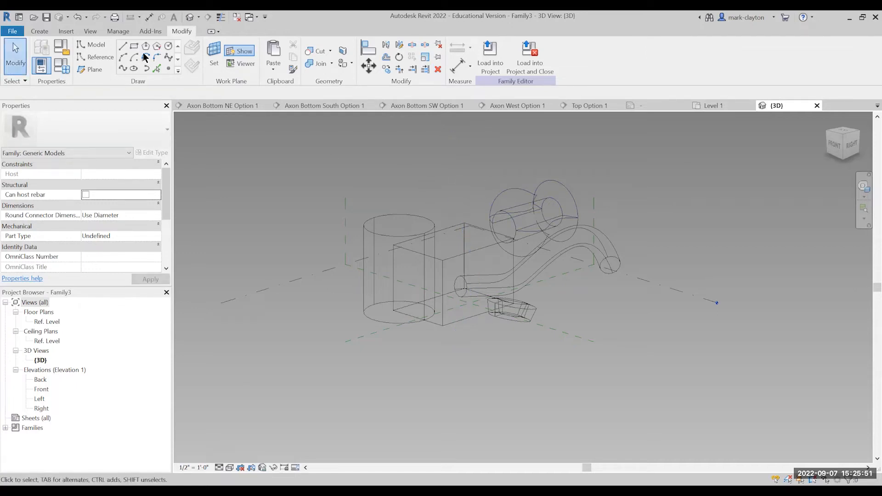
# Draw a five-point spline through points on the box's side-face plane, winding from the box's base to above its top.
pyautogui.click(122, 70)
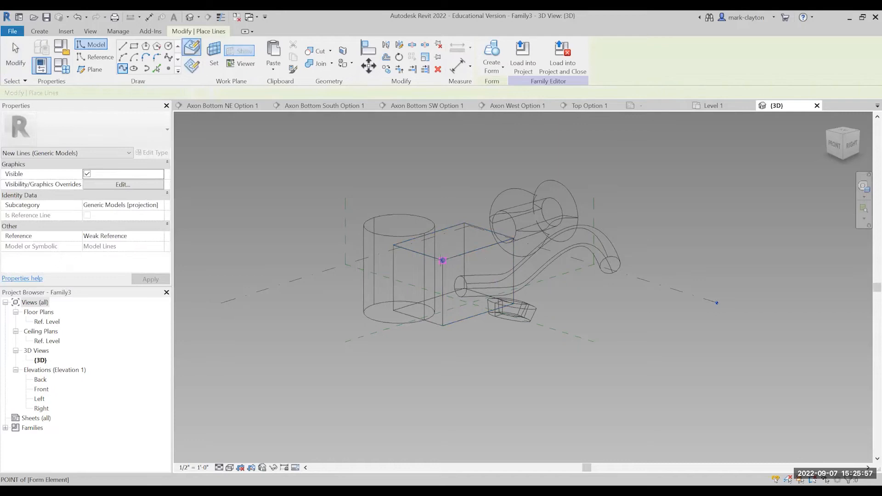
pyautogui.click(470, 331)
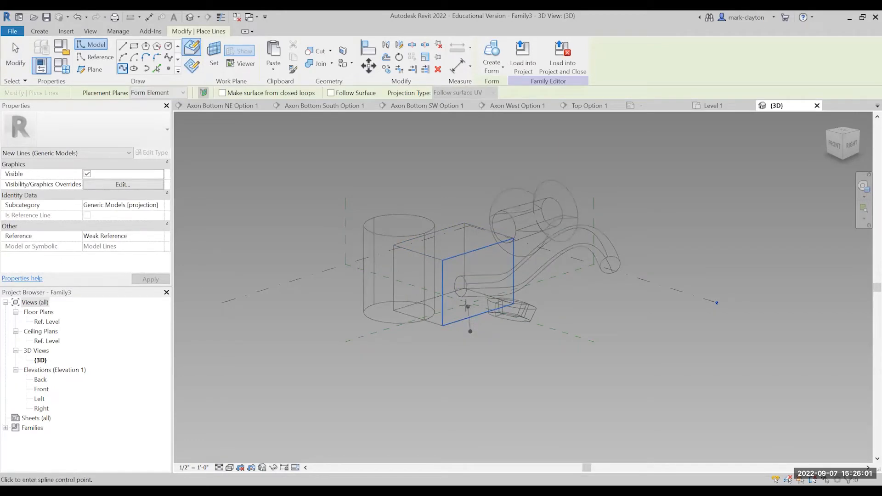
pyautogui.click(464, 305)
pyautogui.click(480, 236)
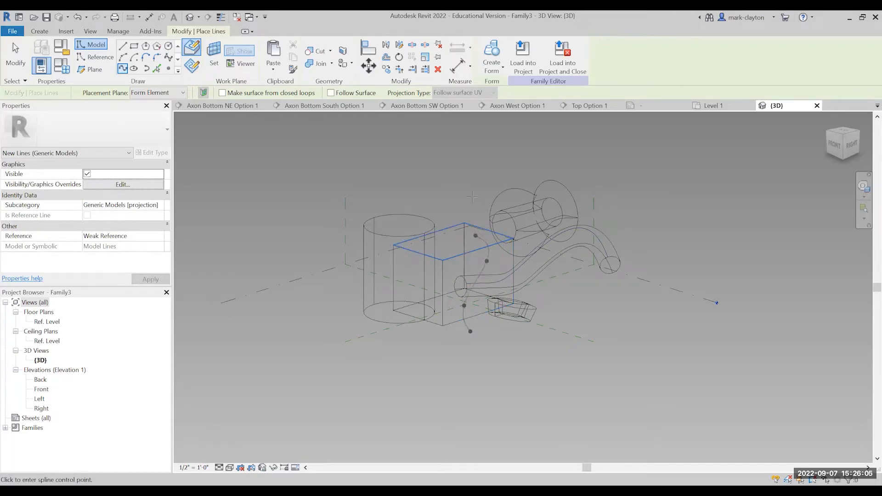
pyautogui.press('Escape')
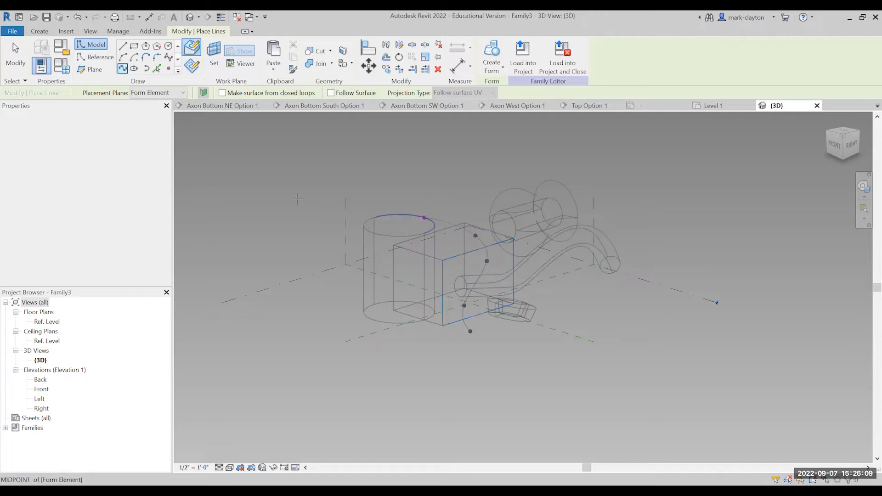
pyautogui.click(435, 195)
pyautogui.click(478, 189)
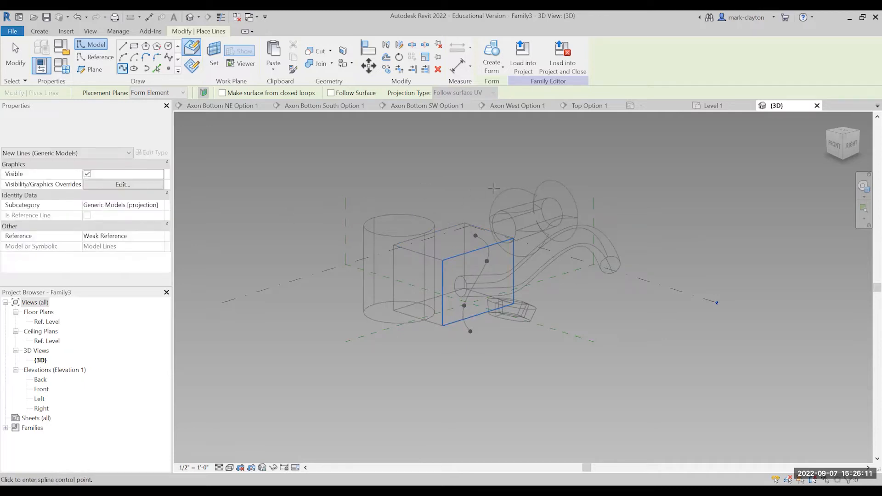
pyautogui.press('Escape')
pyautogui.press('Escape')
pyautogui.press('Escape')
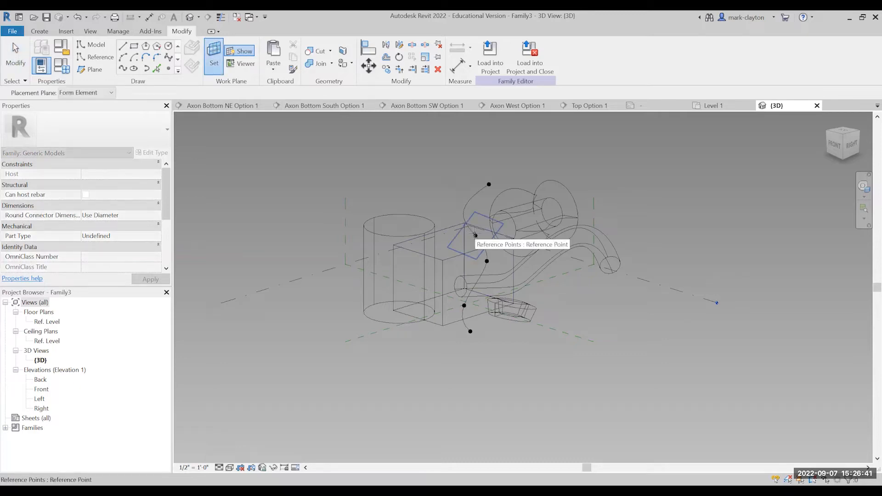
# Set the work plane to the reference point at the upper end of the spline.
pyautogui.click(476, 235)
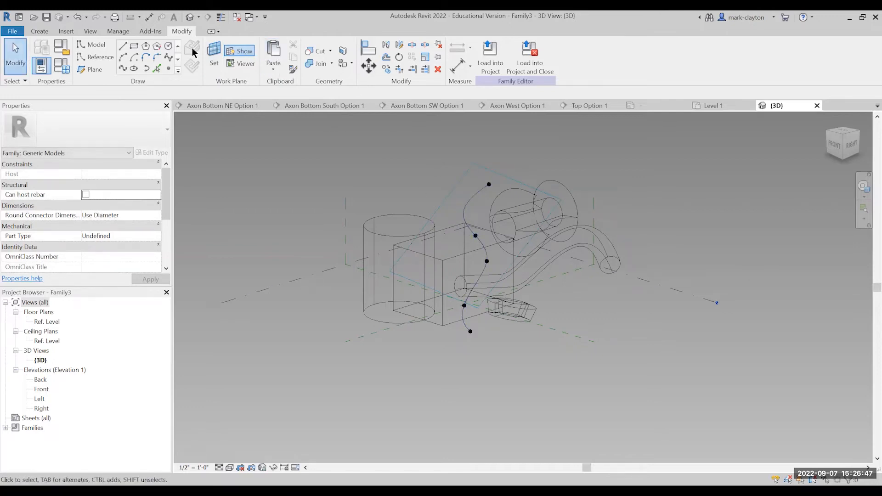
pyautogui.click(215, 52)
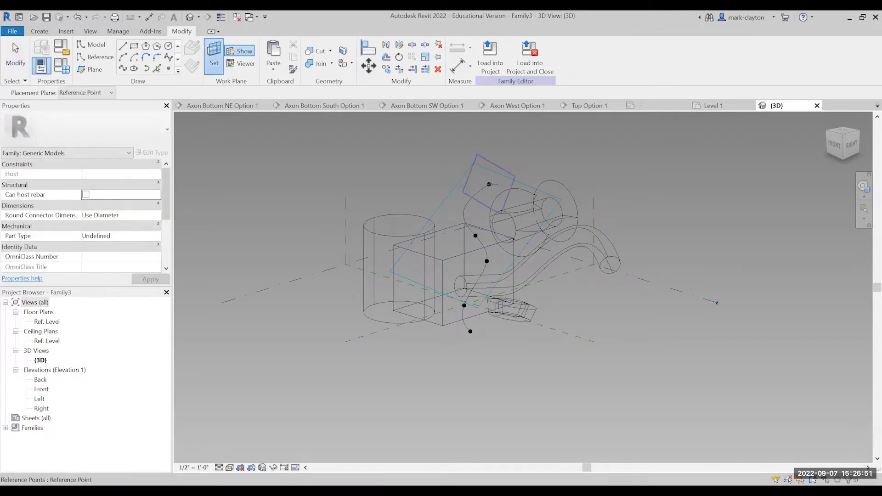
pyautogui.click(490, 184)
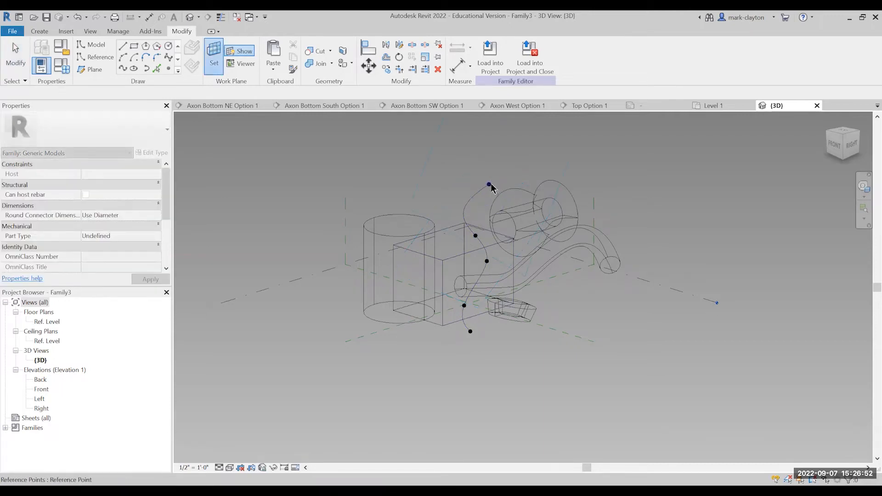
# Draw a model-line circle of about 3' 9" radius centred on the spline's upper end point.
pyautogui.click(168, 47)
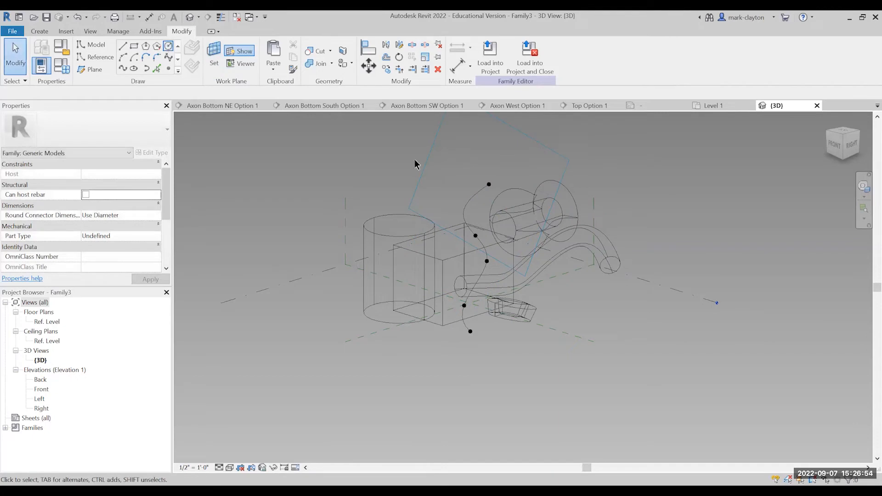
pyautogui.click(490, 184)
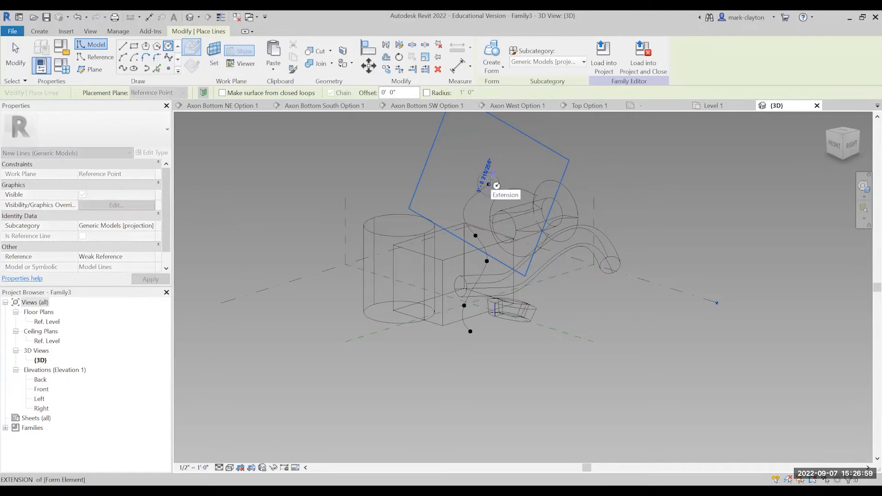
pyautogui.click(496, 185)
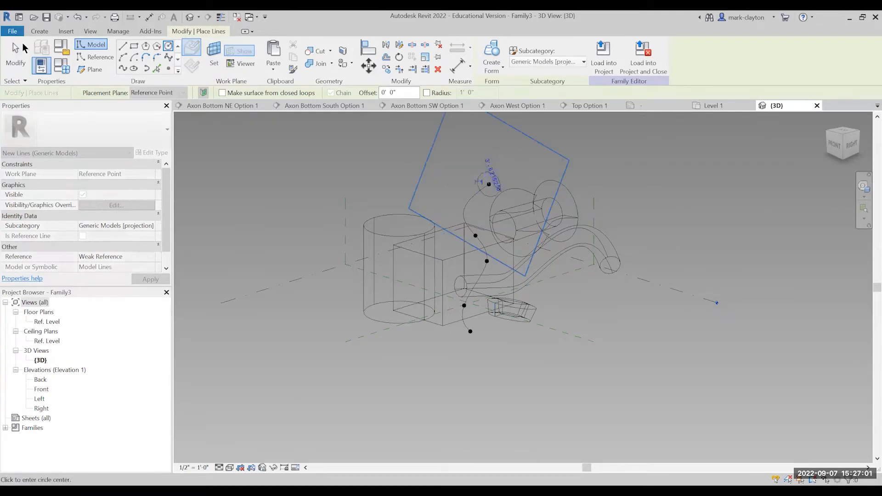
pyautogui.press('Escape')
pyautogui.press('Escape')
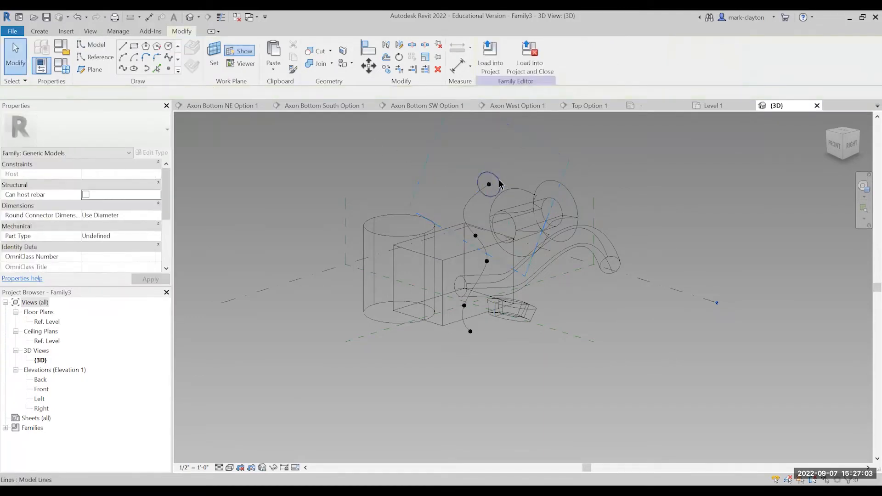
# Set the radius of the circle at the spline's upper end to 1'.
pyautogui.scroll(4, 499, 181)
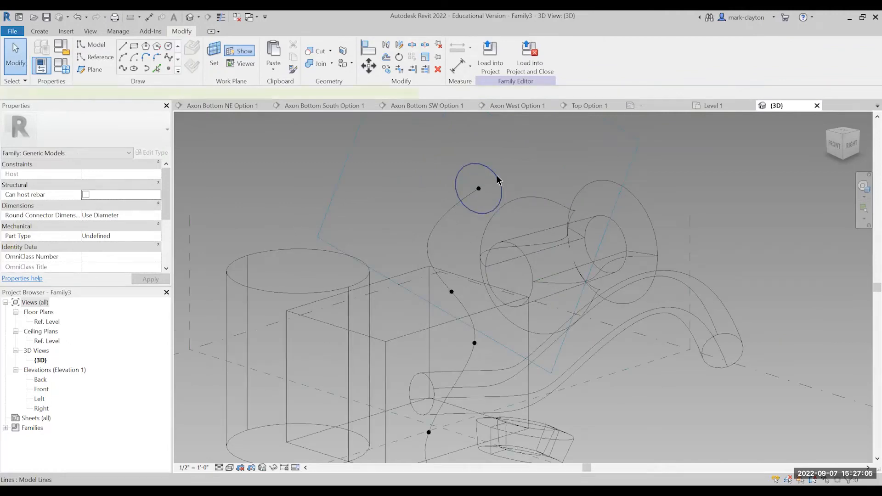
pyautogui.click(499, 181)
pyautogui.click(483, 178)
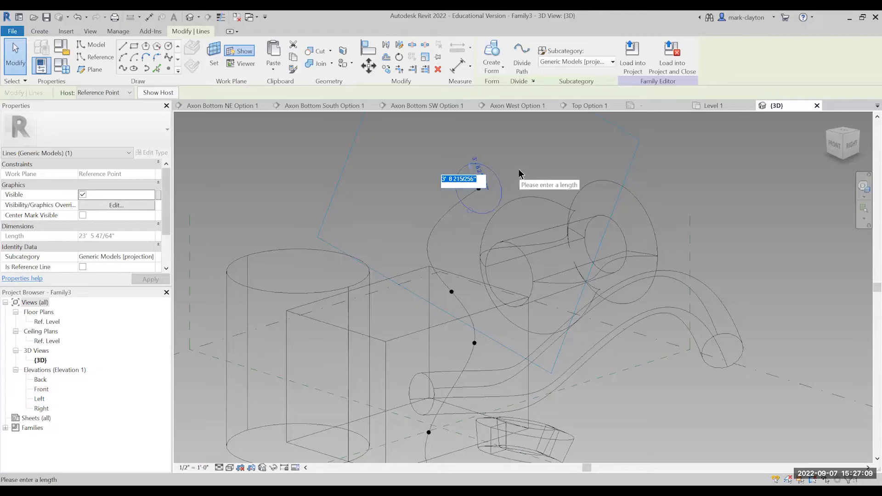
pyautogui.write('1')
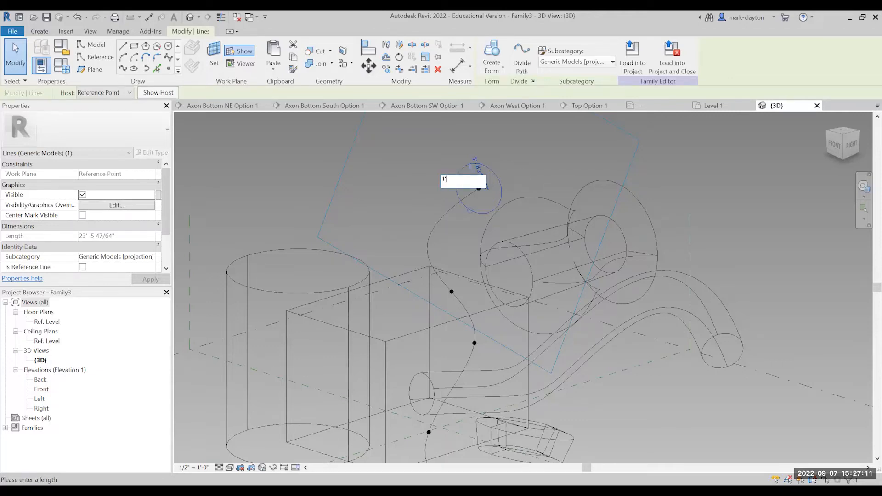
pyautogui.write("'")
pyautogui.press('Return')
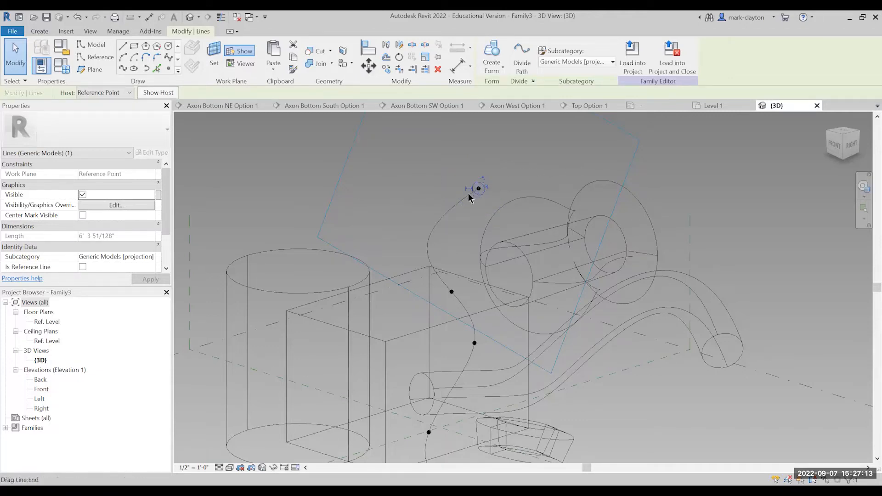
# Create a solid form by sweeping the circle at the spline's upper end along the whole spline.
pyautogui.click(474, 203)
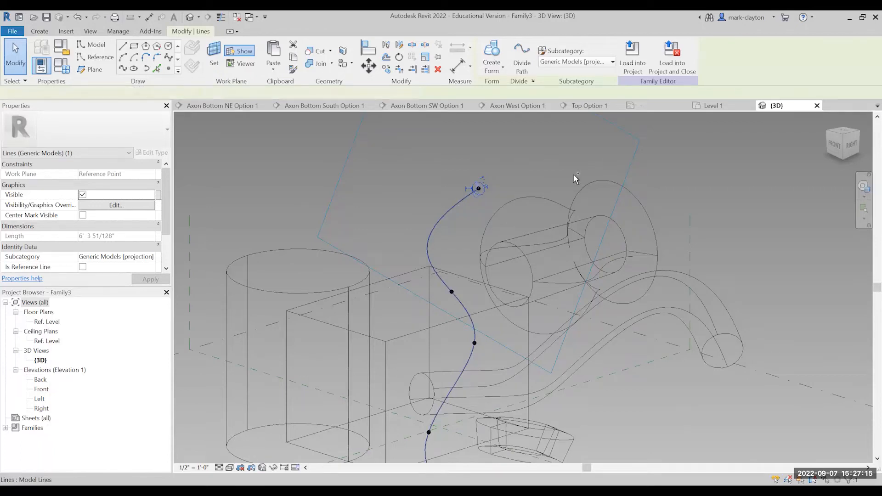
pyautogui.keyDown('ctrl'); pyautogui.click(477, 188); pyautogui.keyUp('ctrl')
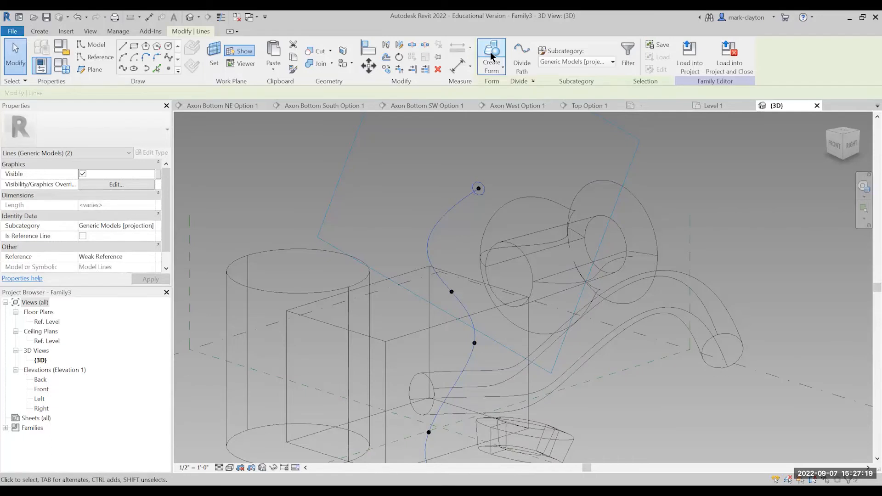
pyautogui.click(491, 56)
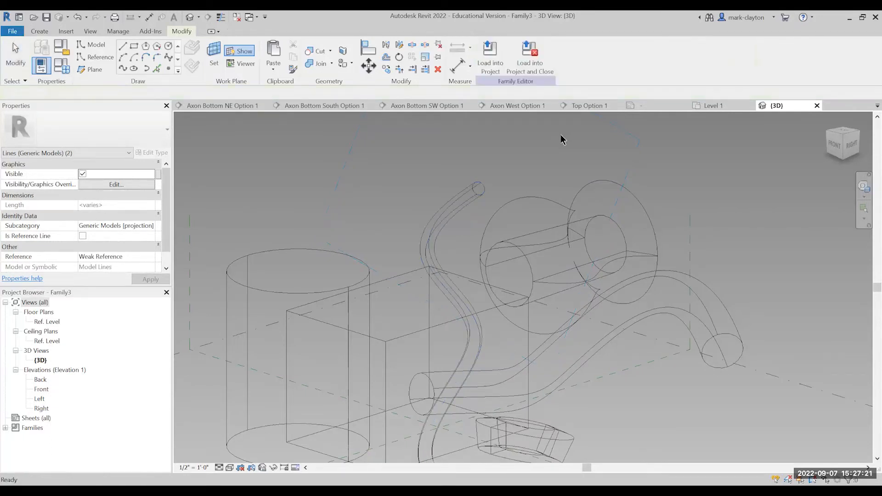
pyautogui.click(562, 140)
pyautogui.scroll(-2, 563, 146)
pyautogui.scroll(-2, 561, 147)
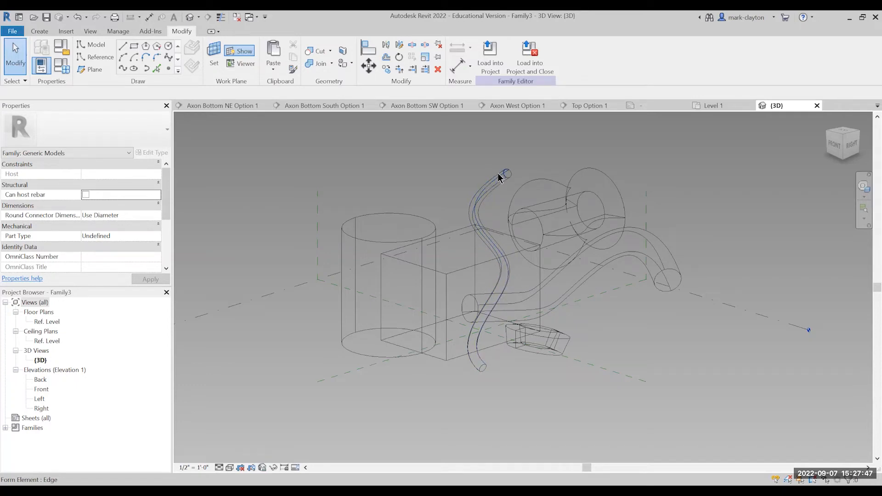
# Dissolve the tube swept along the vertical winding spline back into its path and profile curves.
pyautogui.press('Tab')
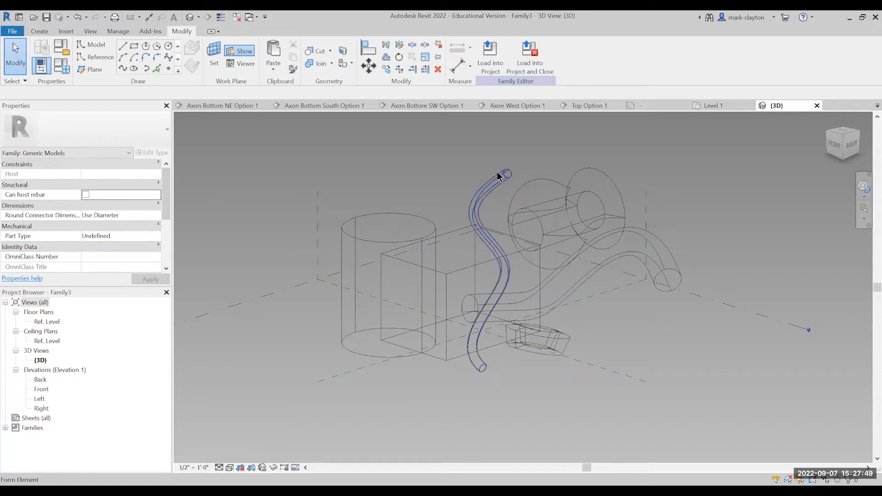
pyautogui.click(495, 173)
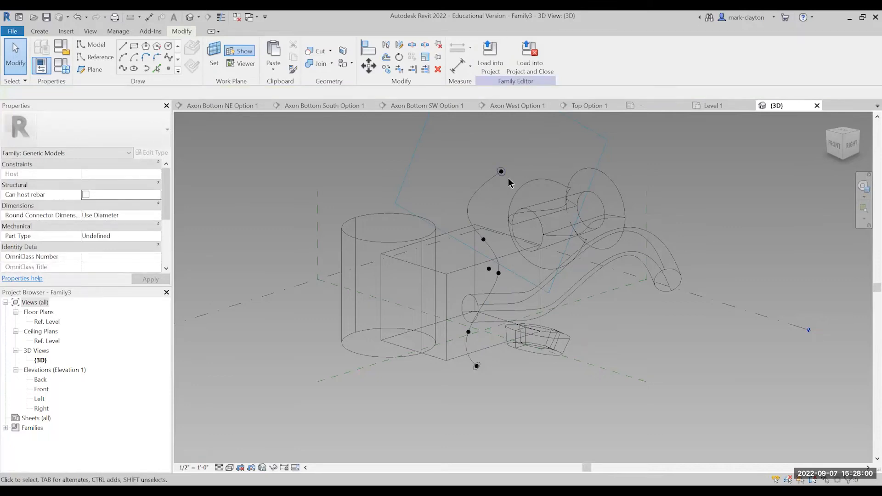
# Set the work plane to the spline's second reference point from its upper end, near the box's top face.
pyautogui.scroll(3, 509, 183)
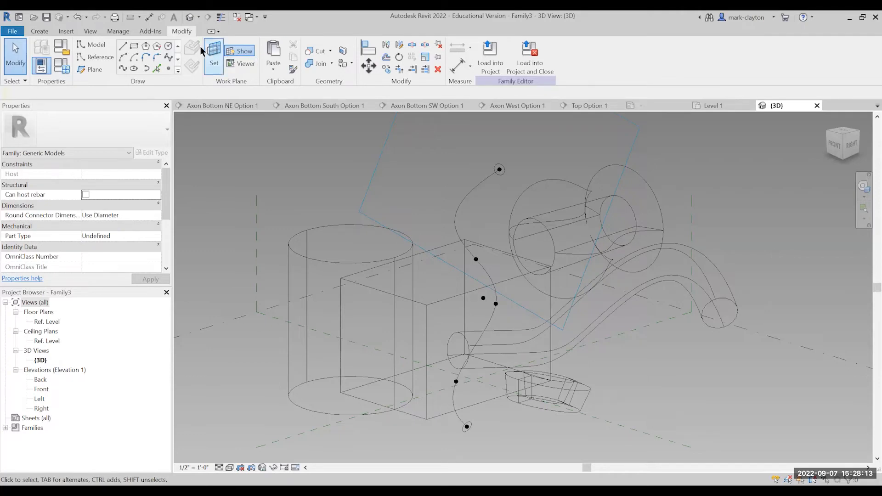
pyautogui.click(214, 52)
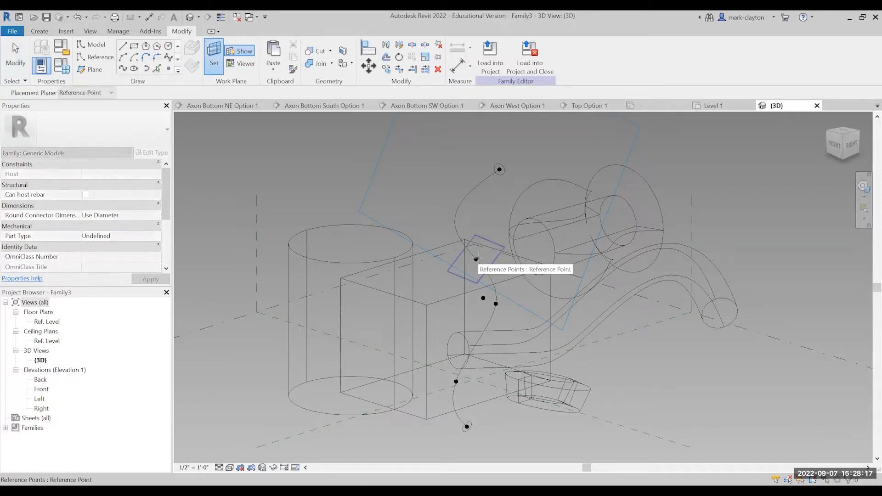
pyautogui.click(477, 258)
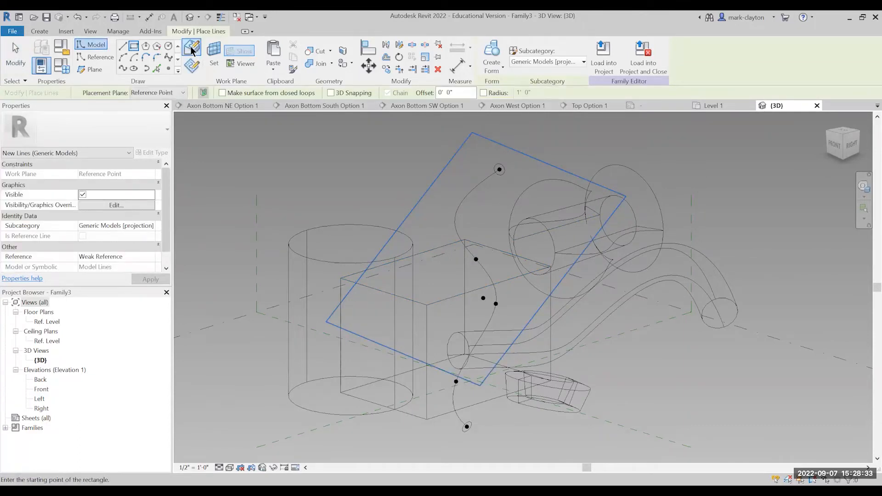
pyautogui.click(212, 52)
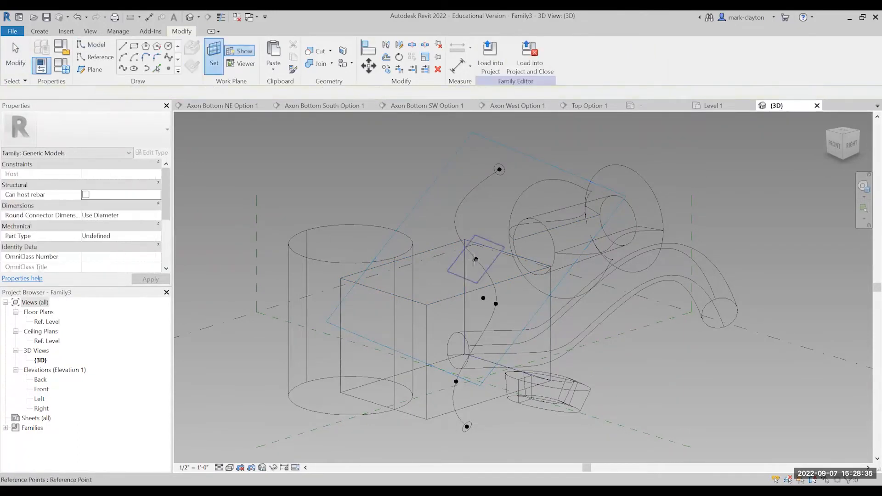
pyautogui.click(134, 47)
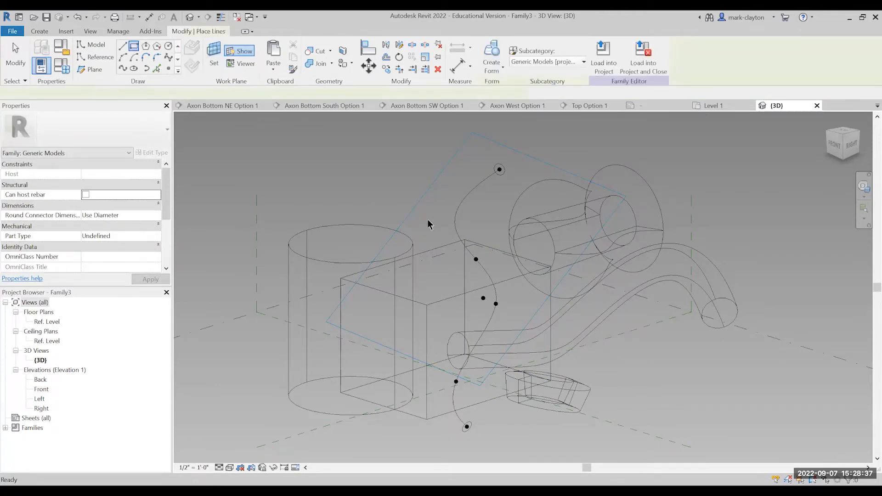
pyautogui.scroll(2, 476, 260)
pyautogui.click(476, 260)
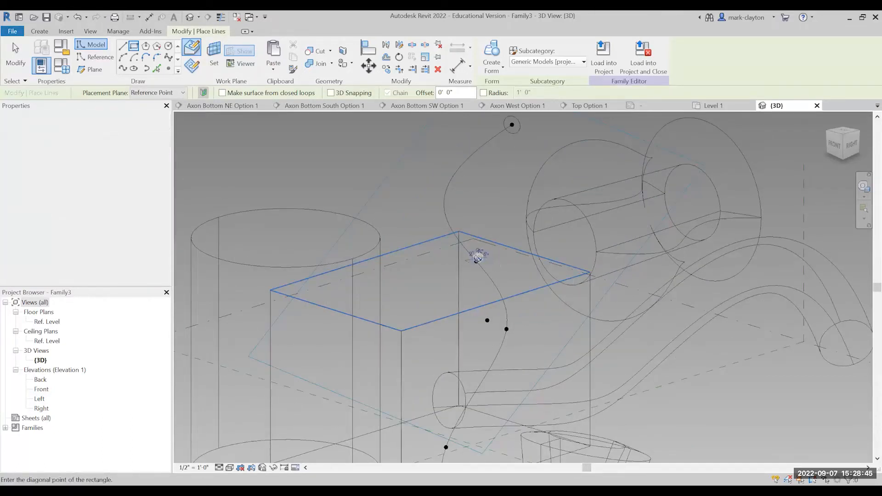
pyautogui.press('Escape')
pyautogui.press('Escape')
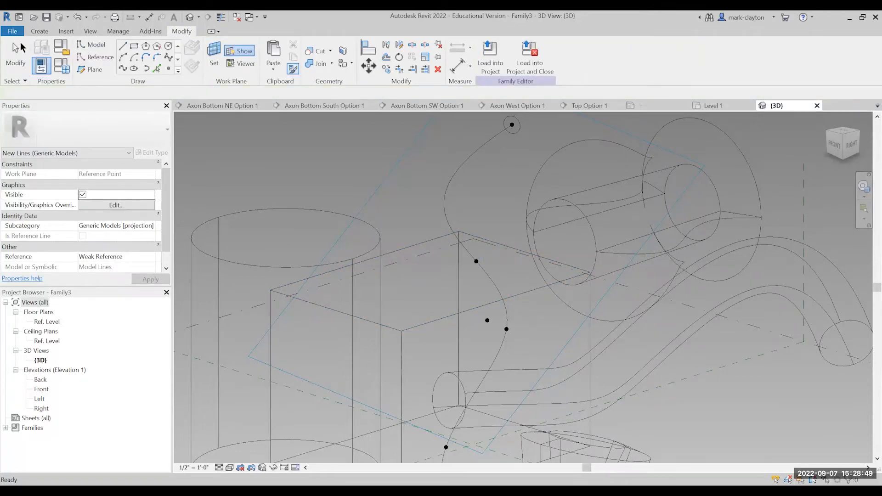
pyautogui.click(15, 51)
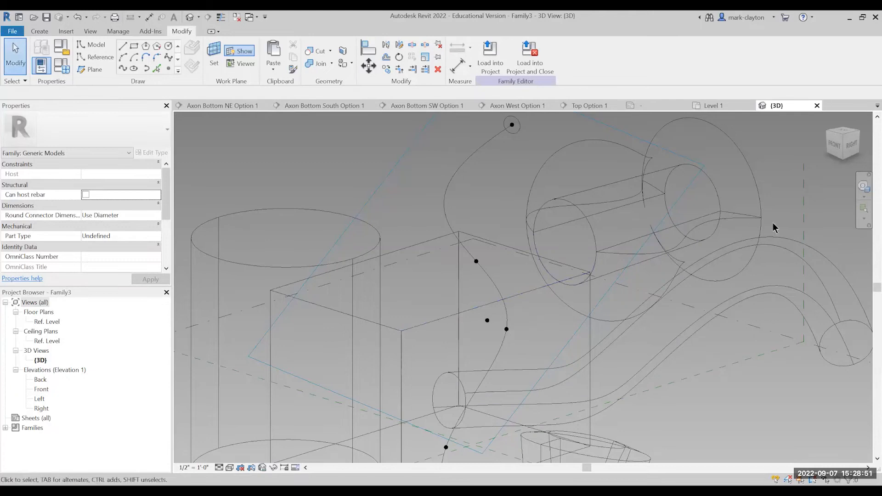
# Set the work plane again at the spline's second point from its upper end and draw a model-line rectangle about 2' 1" wide around it.
pyautogui.moveTo(844, 139); pyautogui.dragTo(847, 129)
pyautogui.scroll(-1, 473, 355)
pyautogui.moveTo(473, 355); pyautogui.dragTo(599, 280, button='middle')
pyautogui.scroll(2, 591, 272)
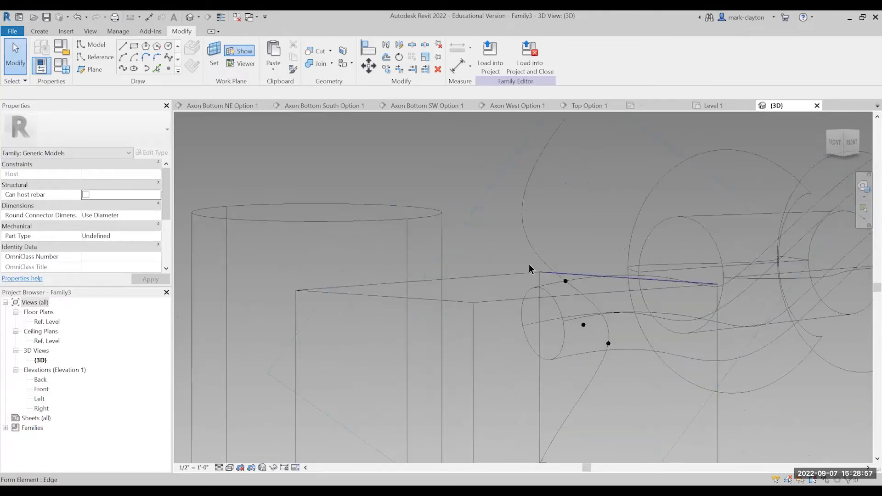
pyautogui.click(210, 55)
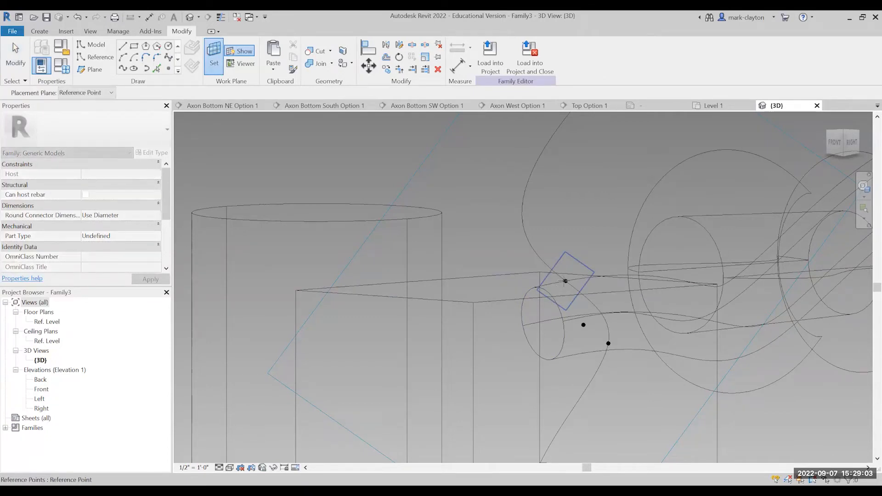
pyautogui.click(566, 281)
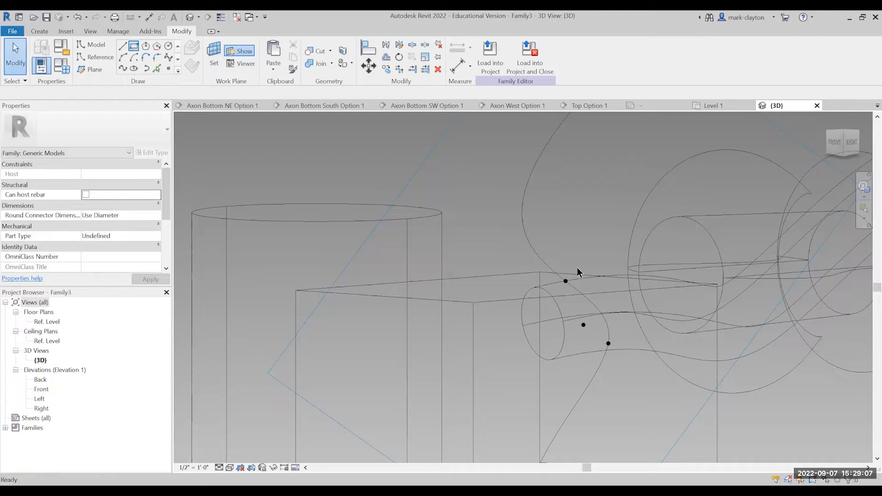
pyautogui.click(562, 262)
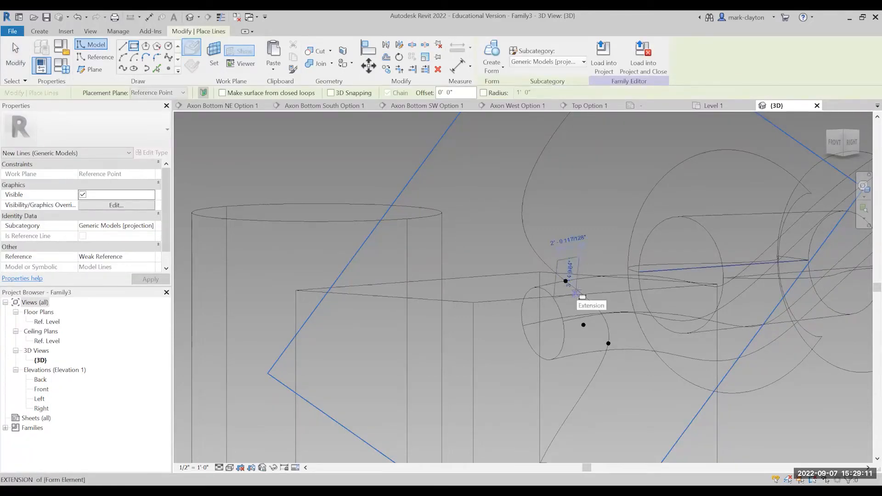
pyautogui.click(578, 297)
pyautogui.press('Escape')
pyautogui.press('Escape')
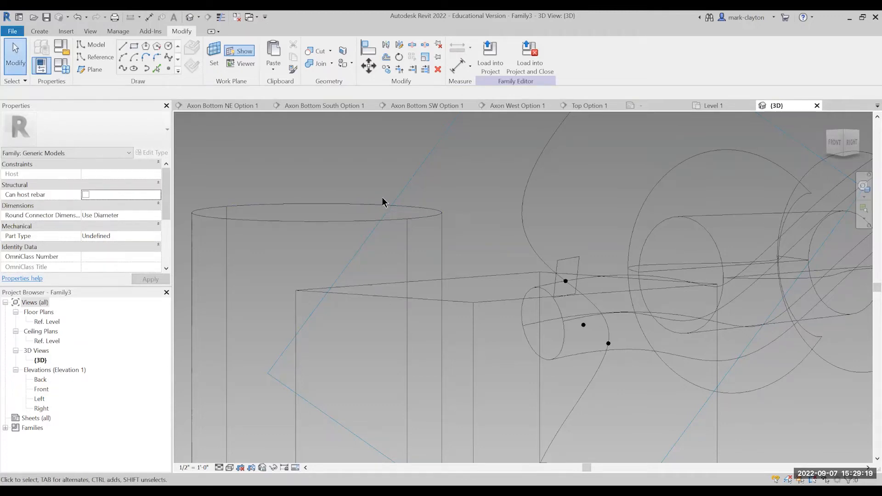
# Create a solid form along the spline that blends the upper end circle into the rectangle near the box's top.
pyautogui.scroll(-4, 614, 223)
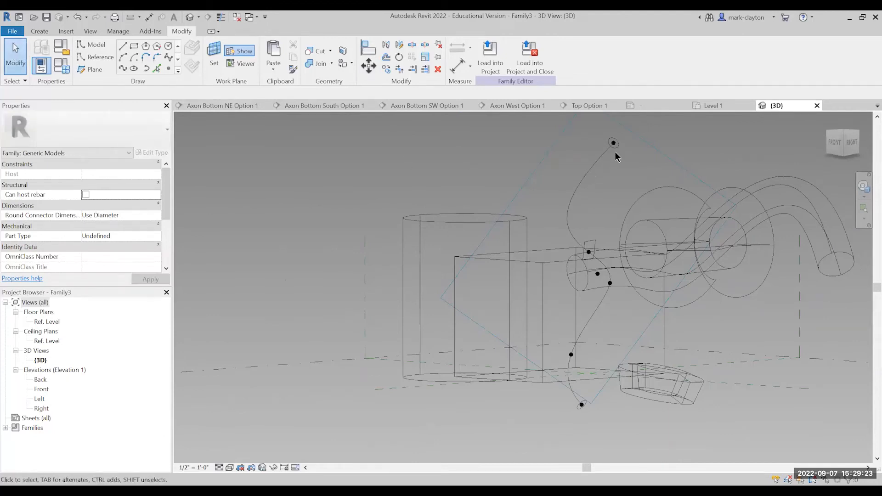
pyautogui.click(583, 183)
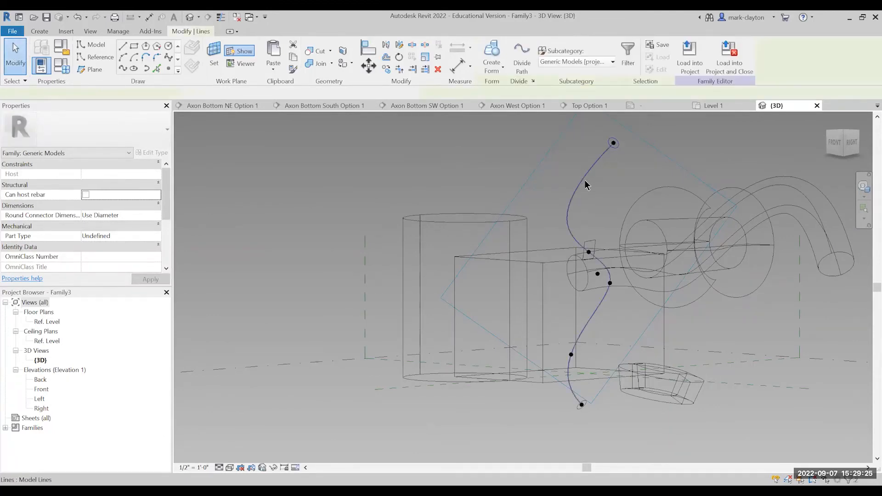
pyautogui.keyDown('ctrl'); pyautogui.click(595, 247); pyautogui.keyUp('ctrl')
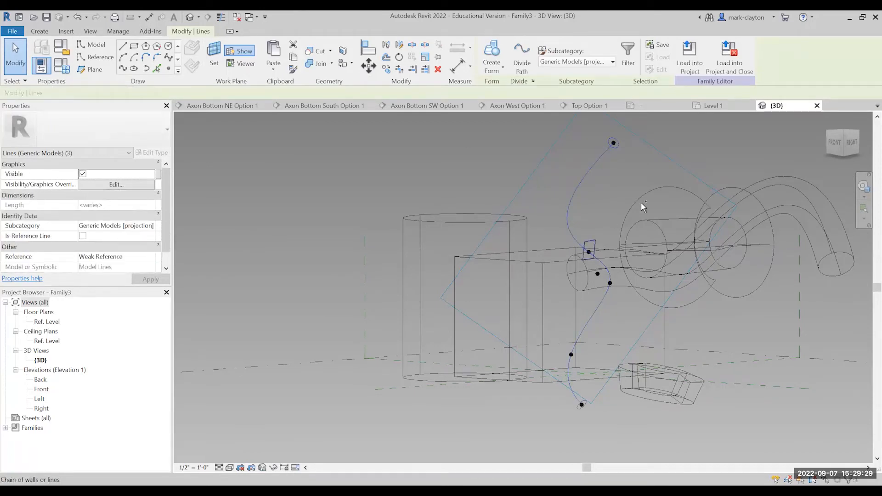
pyautogui.keyDown('ctrl'); pyautogui.click(655, 188); pyautogui.keyUp('ctrl')
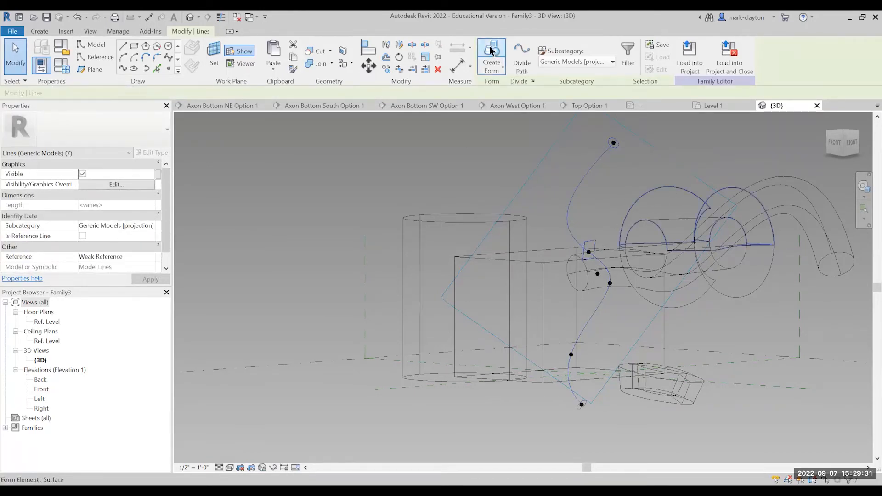
pyautogui.click(615, 179)
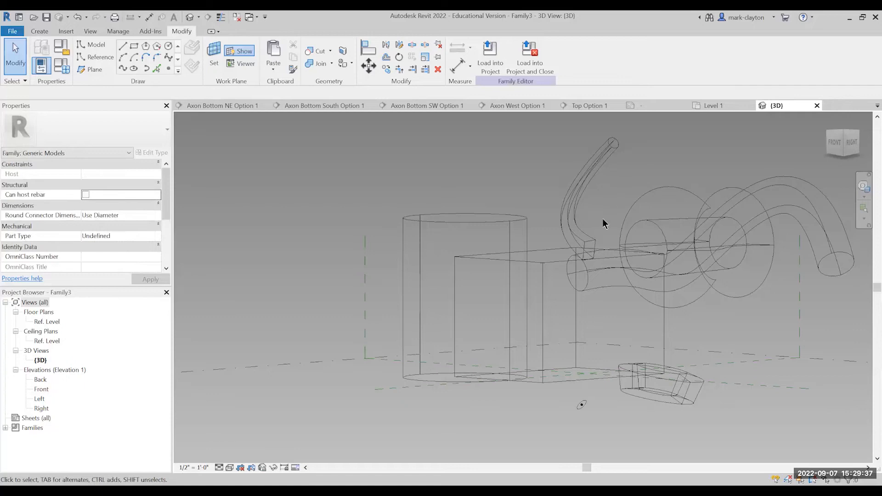
pyautogui.scroll(1, 588, 421)
pyautogui.scroll(-1, 591, 394)
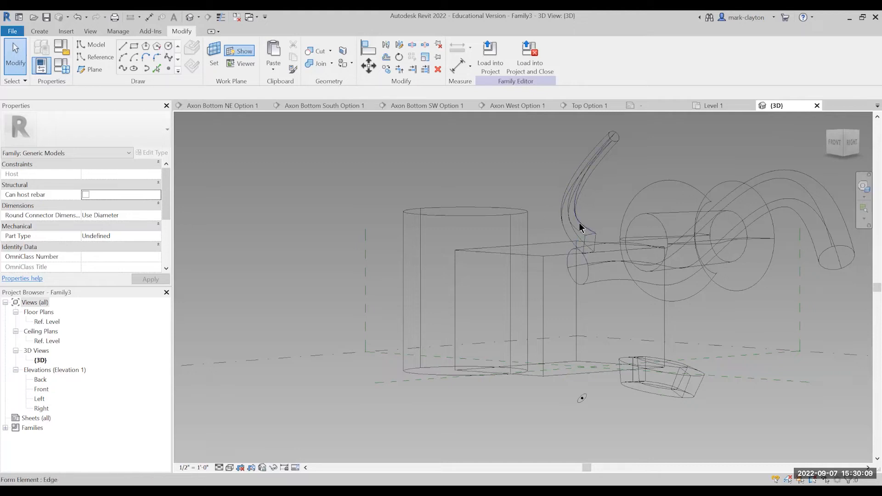
# Reshape the blended form in X-Ray mode by pulling the upper outer corner of its rectangular profile outward, and leave X-Ray.
pyautogui.click(586, 195)
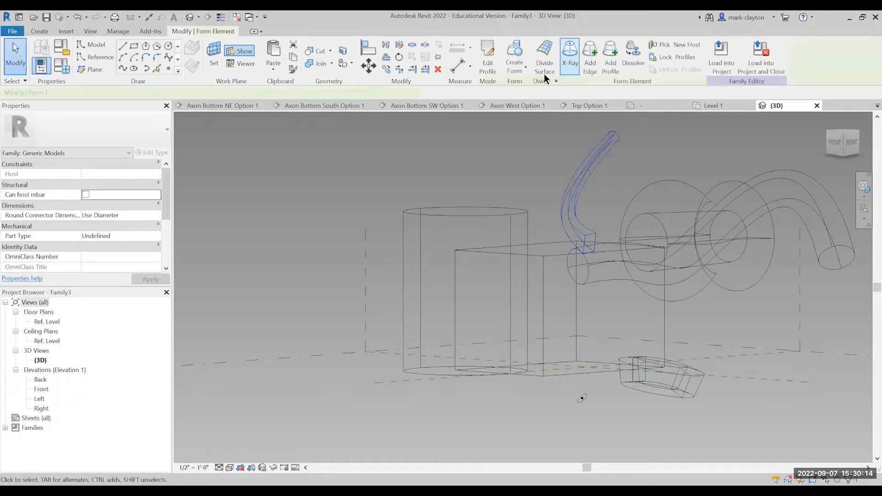
pyautogui.click(570, 62)
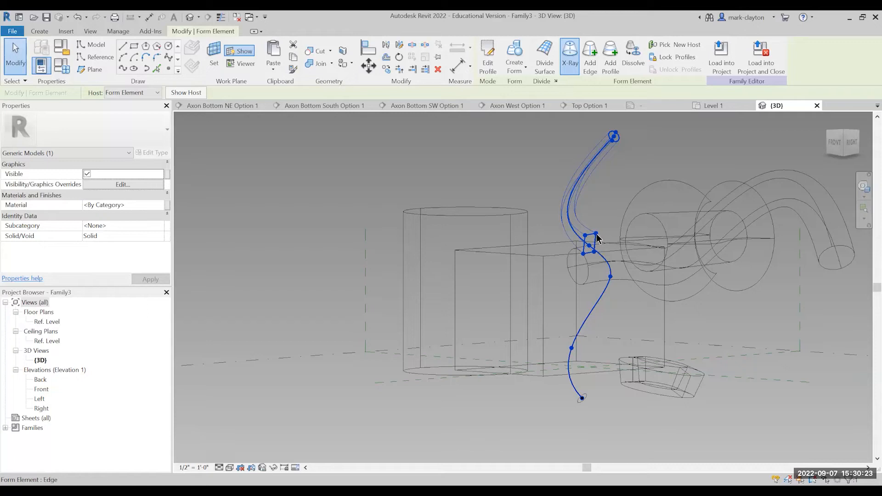
pyautogui.click(598, 238)
pyautogui.scroll(2, 602, 242)
pyautogui.scroll(4, 602, 243)
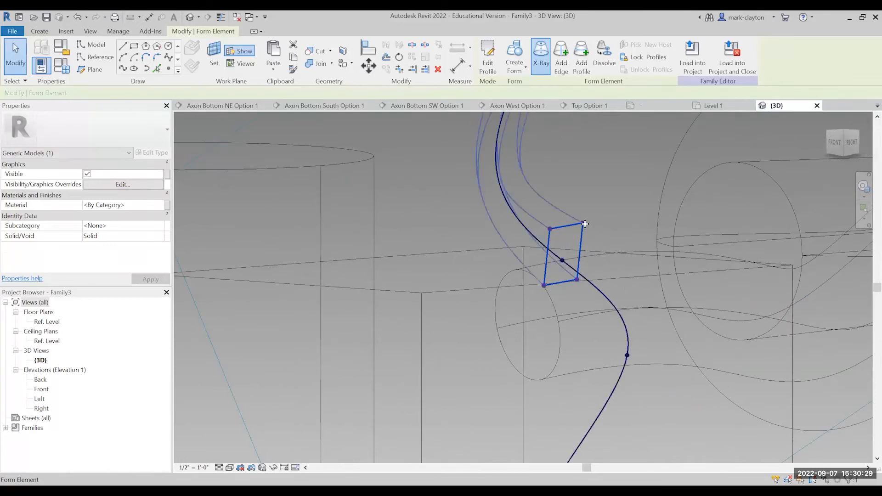
pyautogui.click(585, 224)
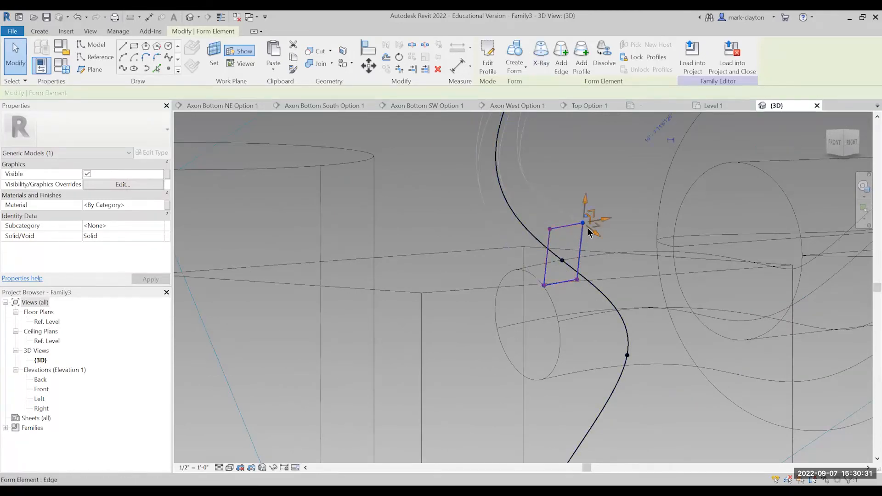
pyautogui.moveTo(611, 221)
pyautogui.mouseDown()
pyautogui.moveTo(635, 211)
pyautogui.moveTo(622, 209)
pyautogui.mouseUp()
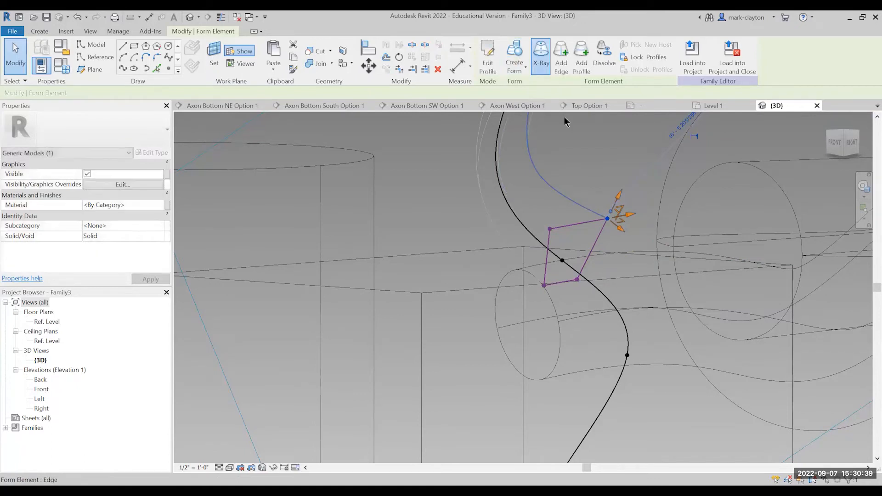
pyautogui.click(539, 55)
# Change the cylinder form from Solid to Void so that it cuts the box.
pyautogui.scroll(-5, 627, 225)
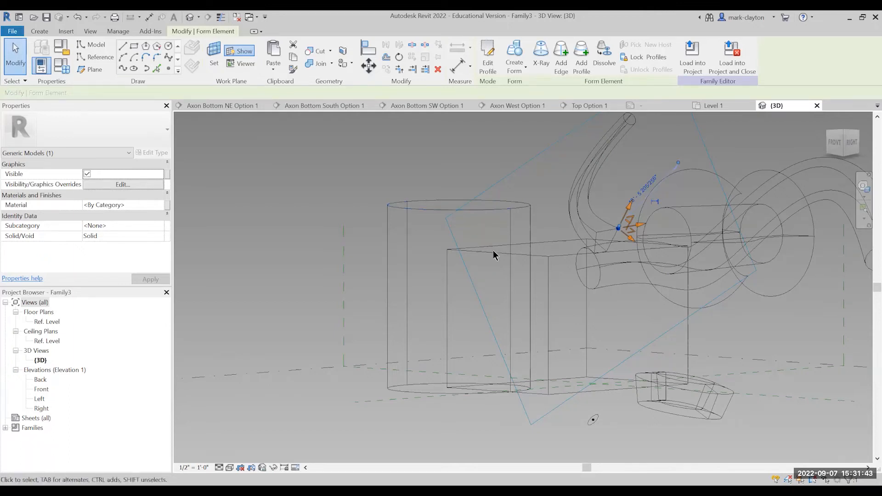
pyautogui.press('Tab')
pyautogui.click(464, 205)
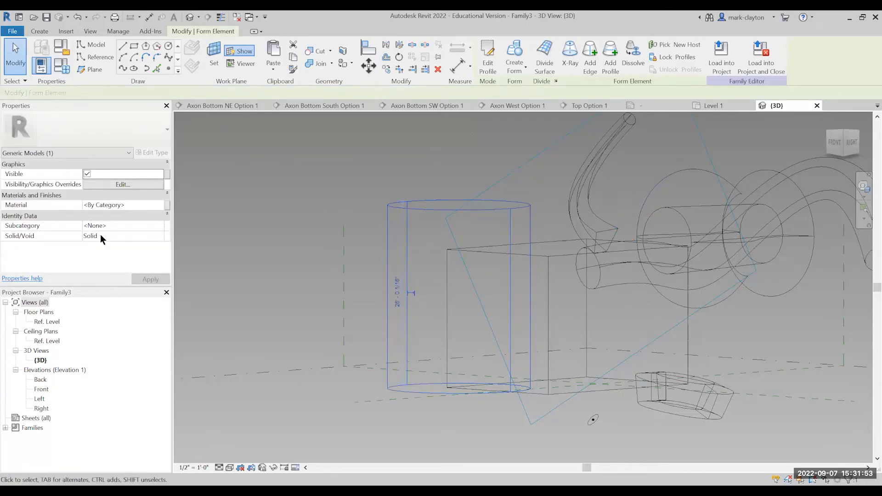
pyautogui.click(155, 235)
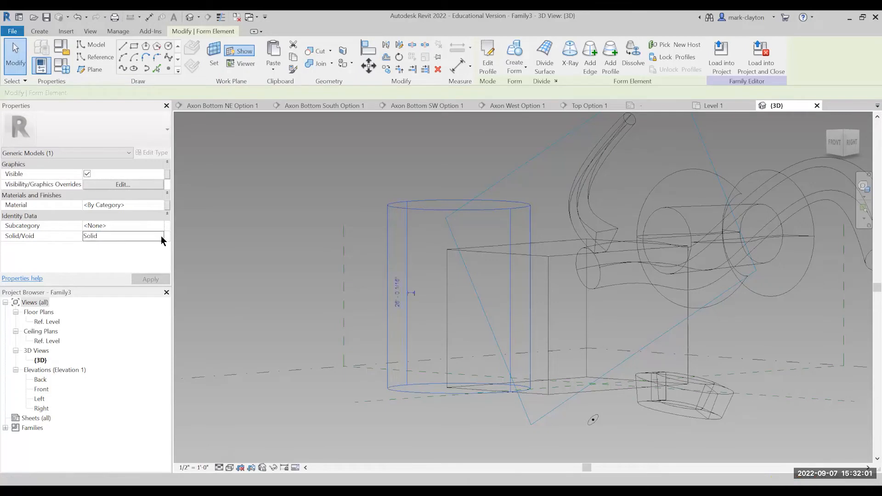
pyautogui.click(161, 236)
pyautogui.click(105, 254)
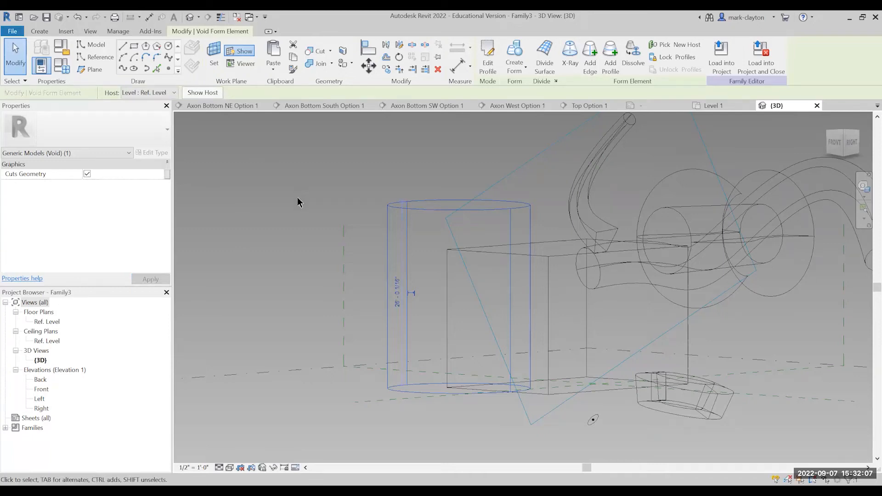
pyautogui.click(330, 186)
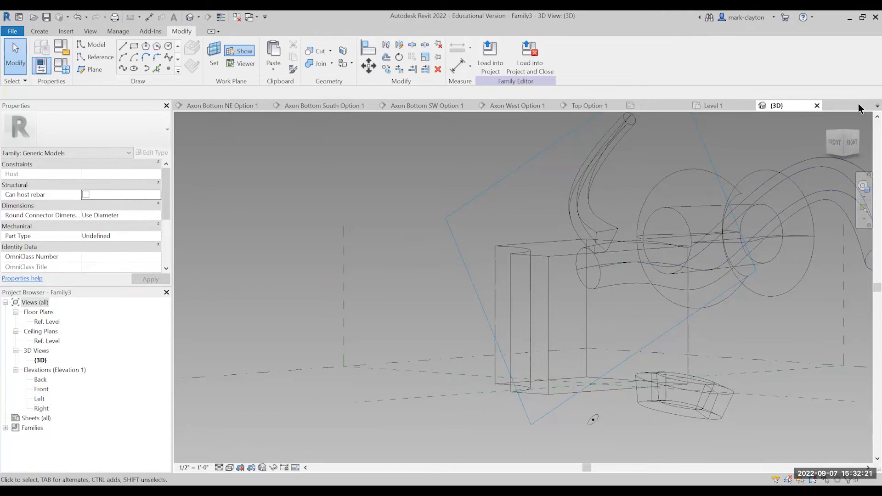
# Reshape the cut box by raising its upper front-right corner and pulling the bottom edge of its right face outward.
pyautogui.moveTo(848, 137); pyautogui.dragTo(860, 152)
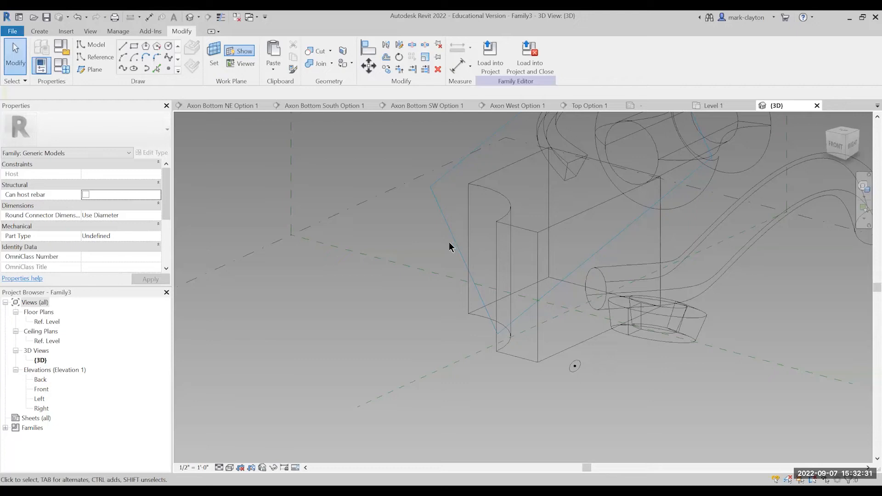
pyautogui.click(547, 228)
pyautogui.moveTo(538, 207)
pyautogui.mouseDown()
pyautogui.moveTo(536, 177)
pyautogui.moveTo(548, 196)
pyautogui.mouseUp()
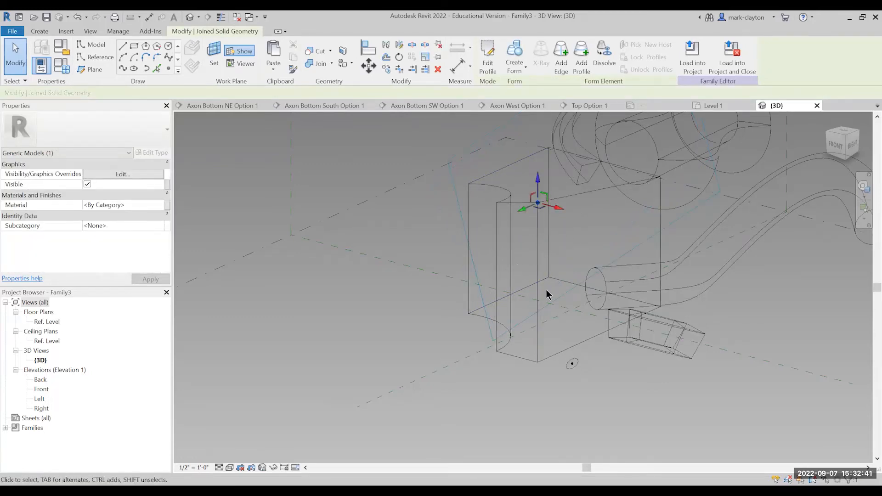
pyautogui.click(592, 346)
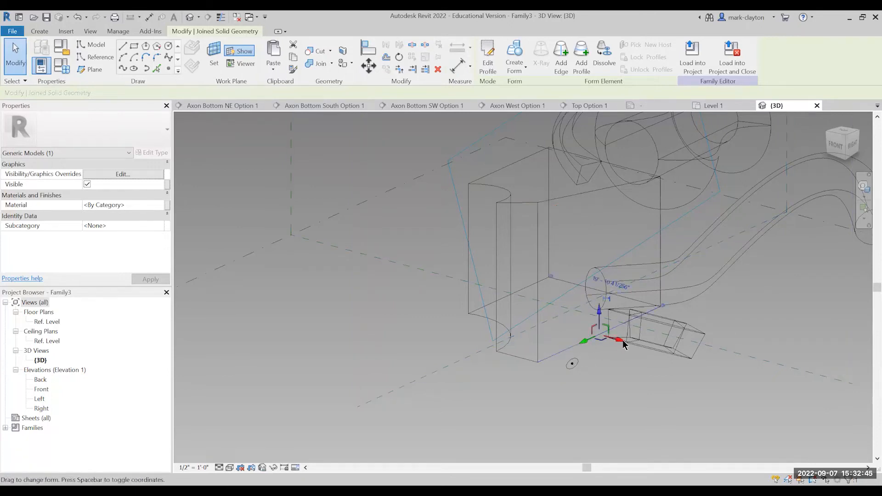
pyautogui.moveTo(625, 340); pyautogui.dragTo(508, 305)
pyautogui.click(421, 230)
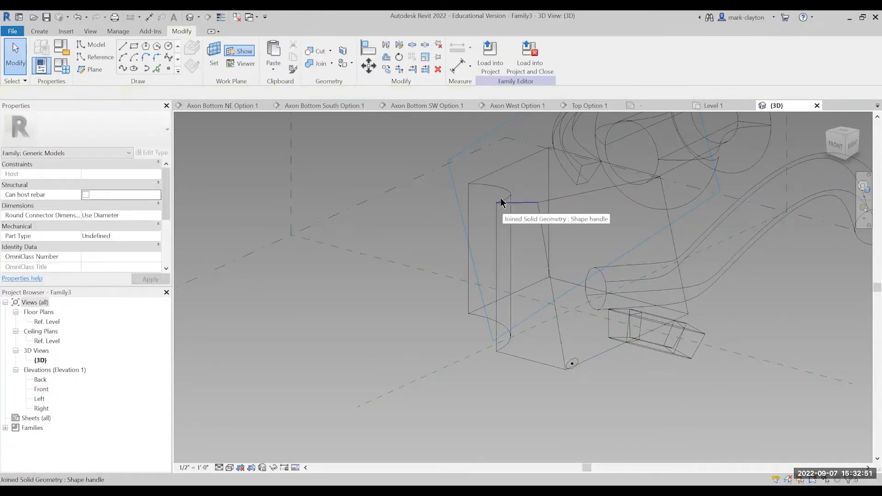
# Lower the top of the void cylinder below the box's top face so that it cuts only the lower part.
pyautogui.press('Tab')
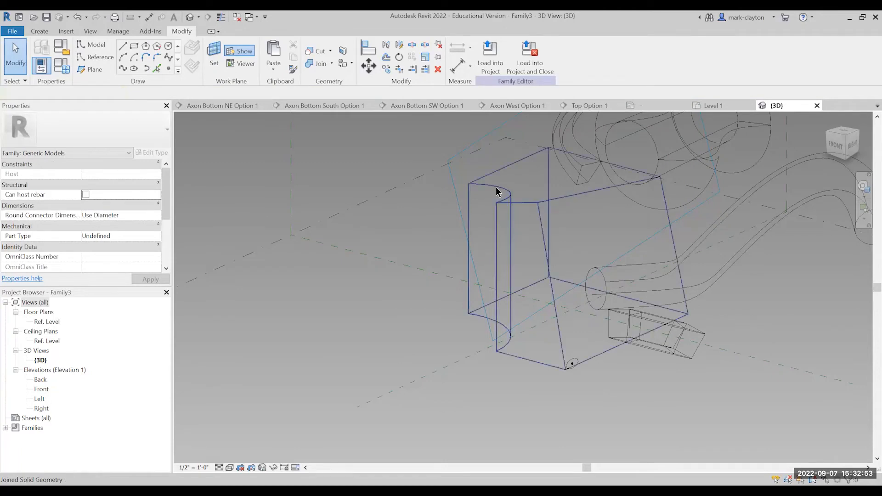
pyautogui.press('Tab')
pyautogui.press('Tab')
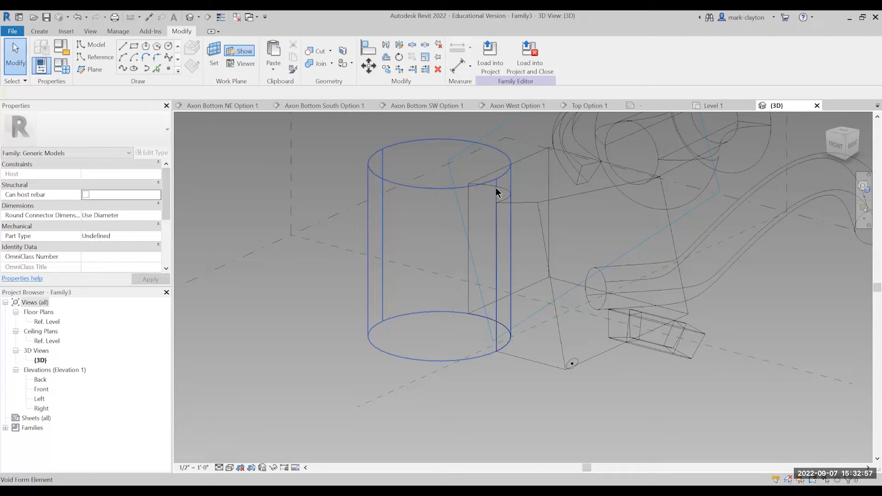
pyautogui.click(496, 193)
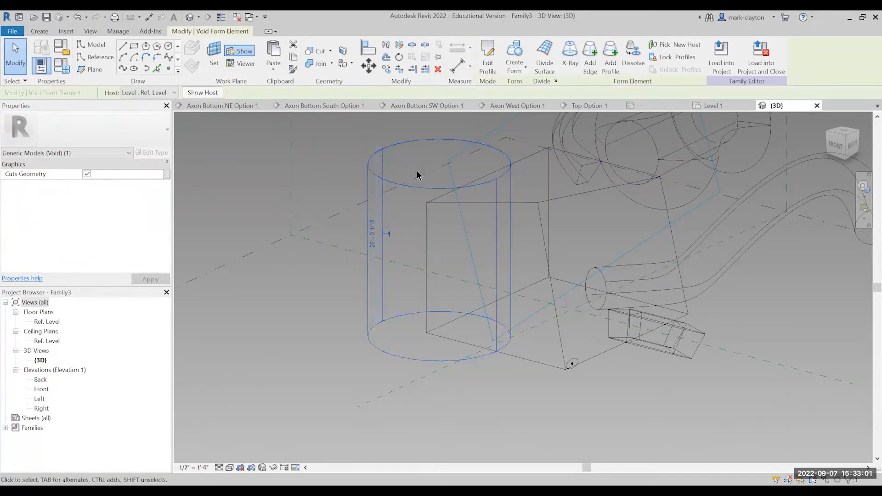
pyautogui.click(424, 186)
pyautogui.click(458, 184)
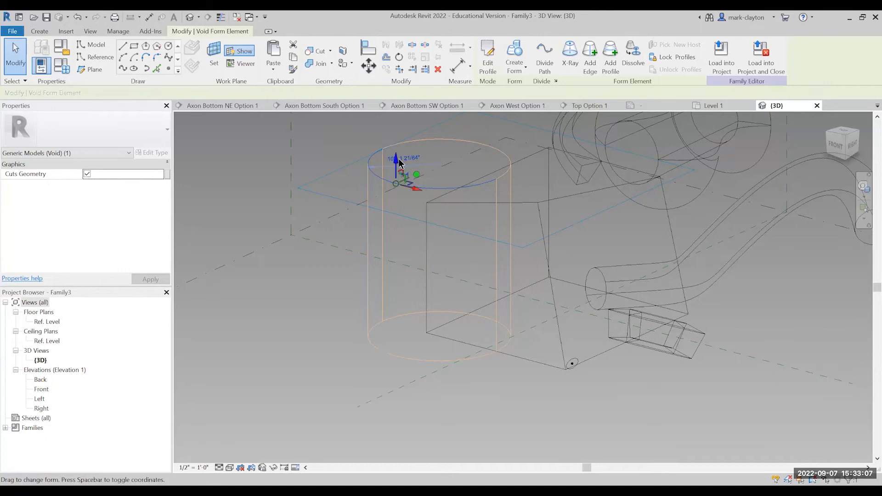
pyautogui.moveTo(399, 164); pyautogui.dragTo(398, 225)
pyautogui.click(305, 179)
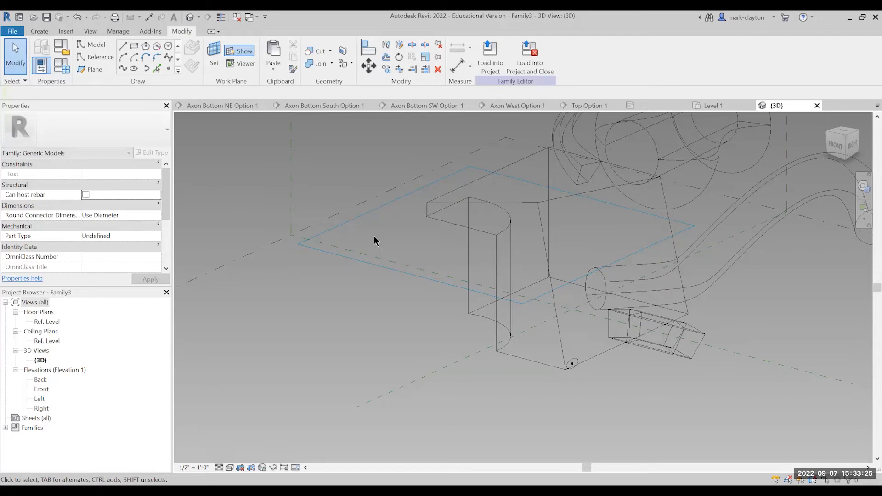
# Set the 3D view's visual style to Shaded and bring the forms into close view.
pyautogui.click(230, 467)
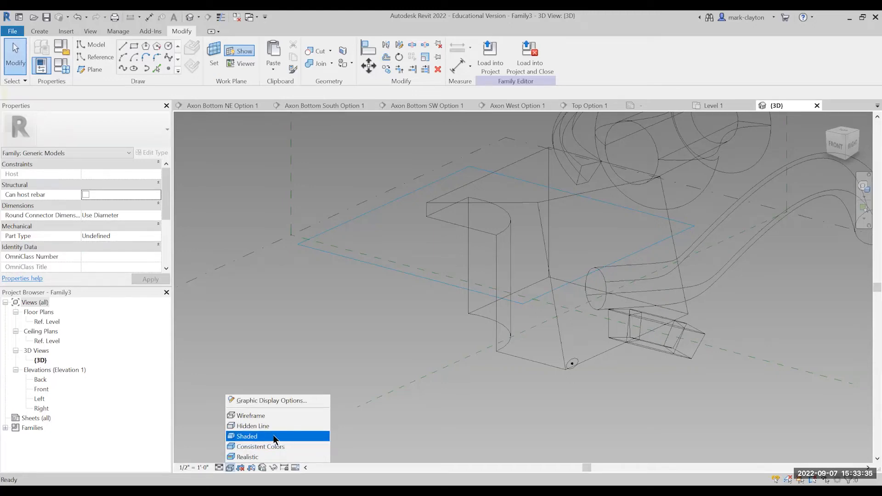
pyautogui.click(273, 435)
pyautogui.scroll(-3, 440, 335)
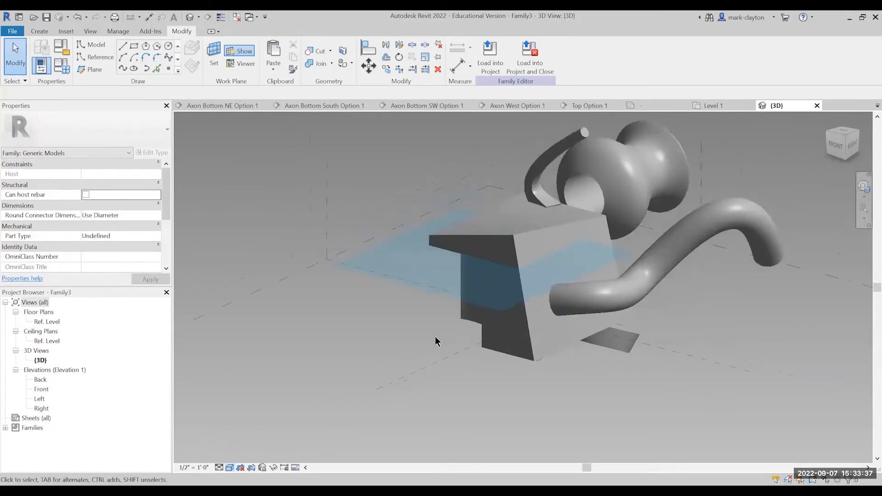
pyautogui.scroll(1, 656, 332)
pyautogui.scroll(1, 654, 328)
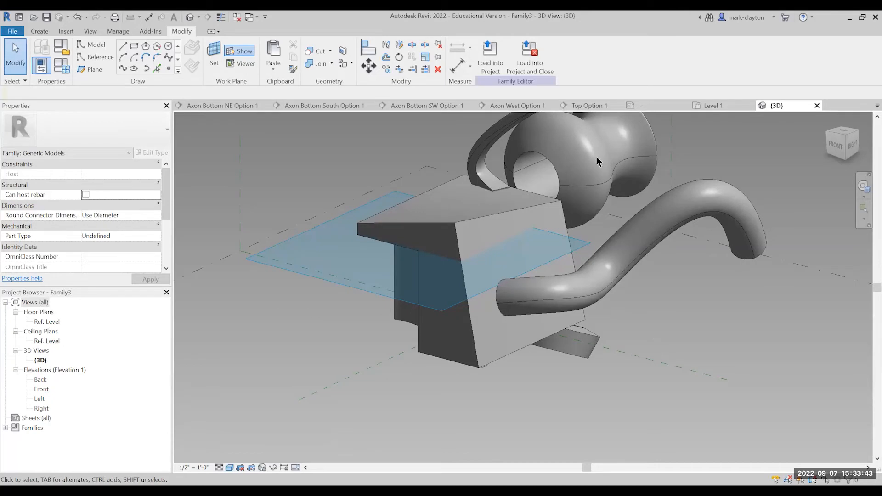
# Change the blended form above the box from Solid to Void and inspect its cut in the box's top face.
pyautogui.click(480, 148)
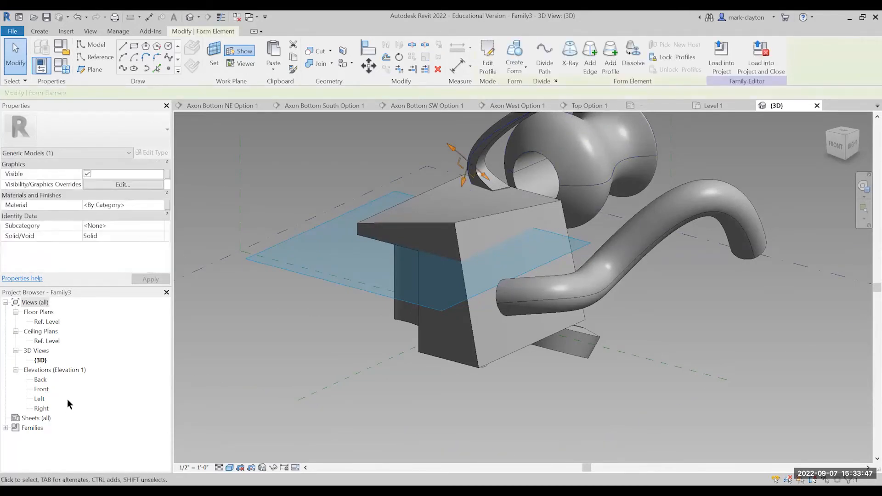
pyautogui.click(156, 236)
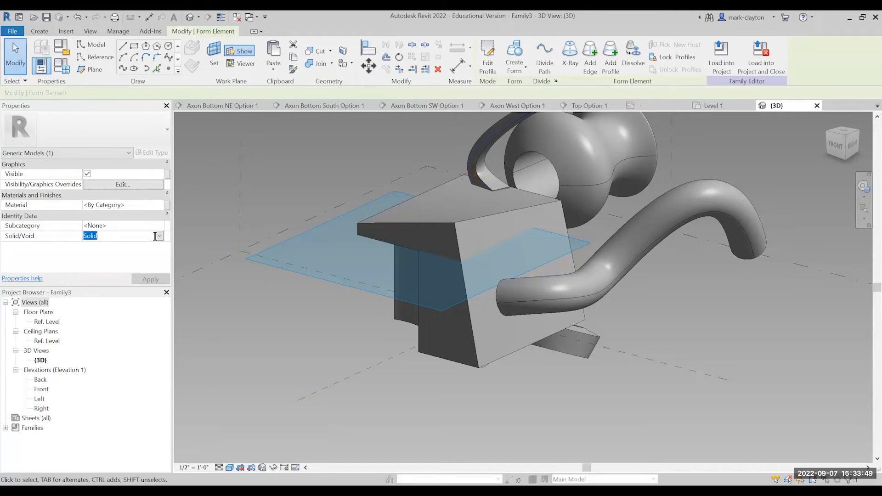
pyautogui.click(159, 236)
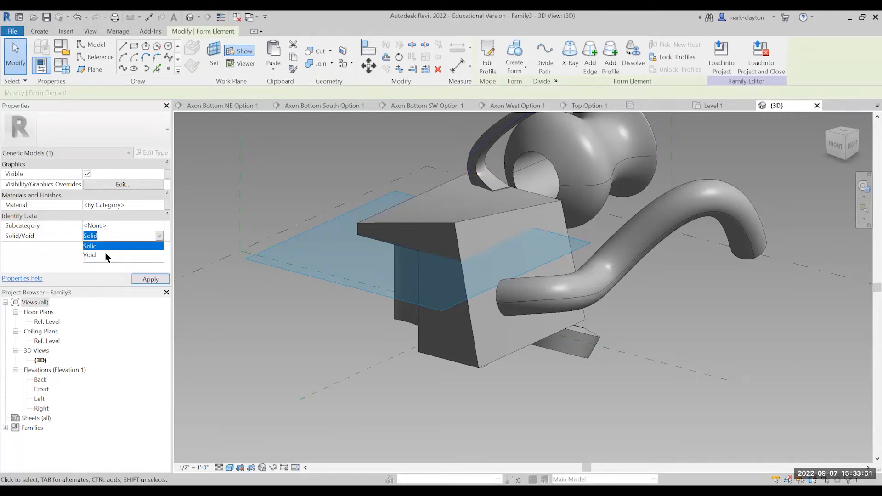
pyautogui.click(164, 275)
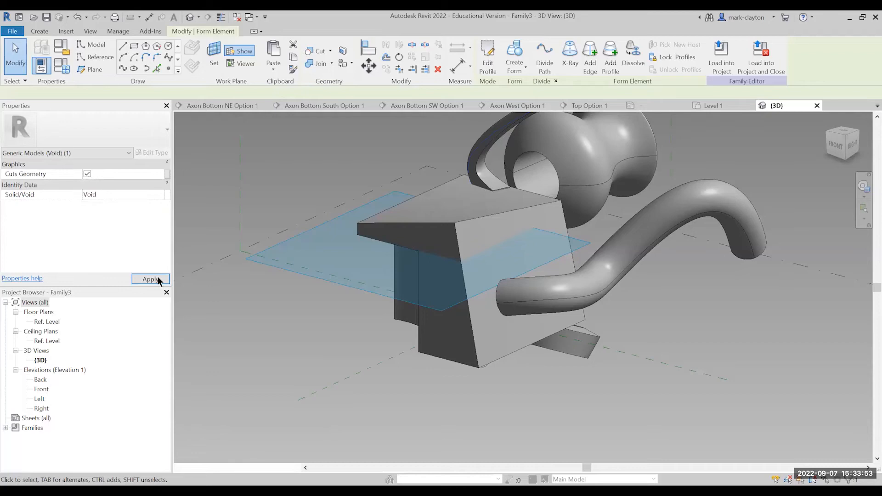
pyautogui.click(149, 279)
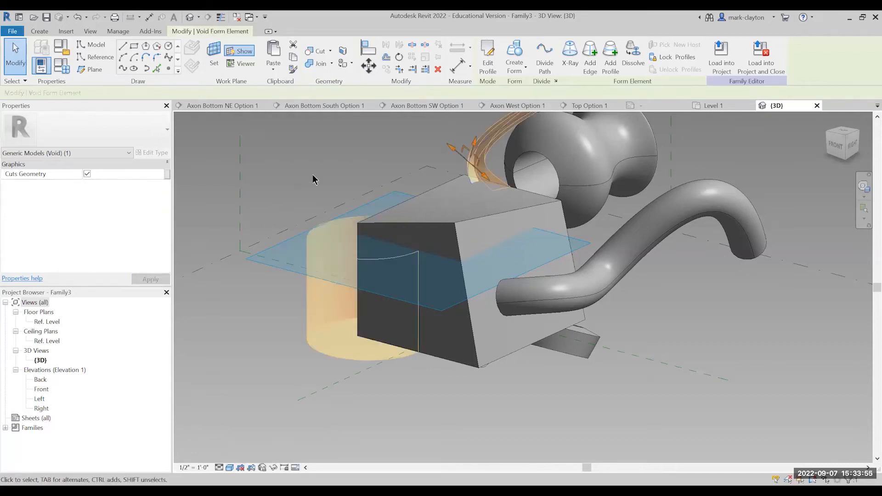
pyautogui.click(388, 181)
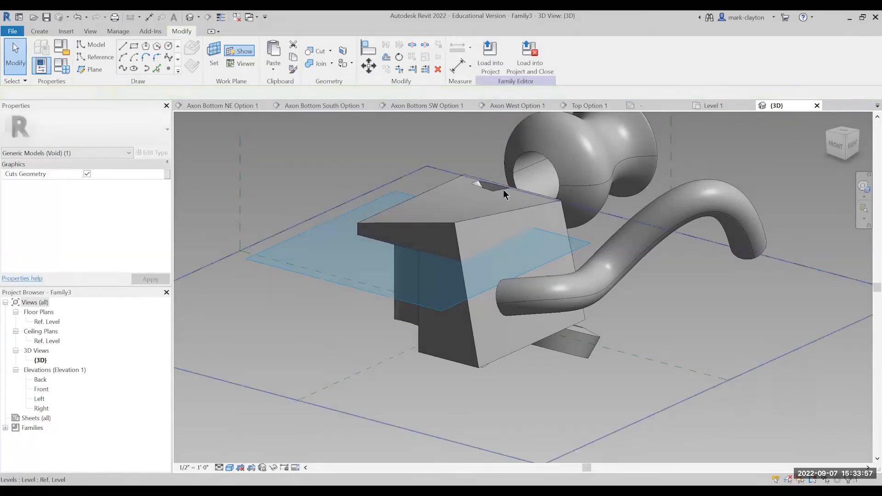
pyautogui.scroll(4, 495, 184)
pyautogui.scroll(5, 481, 188)
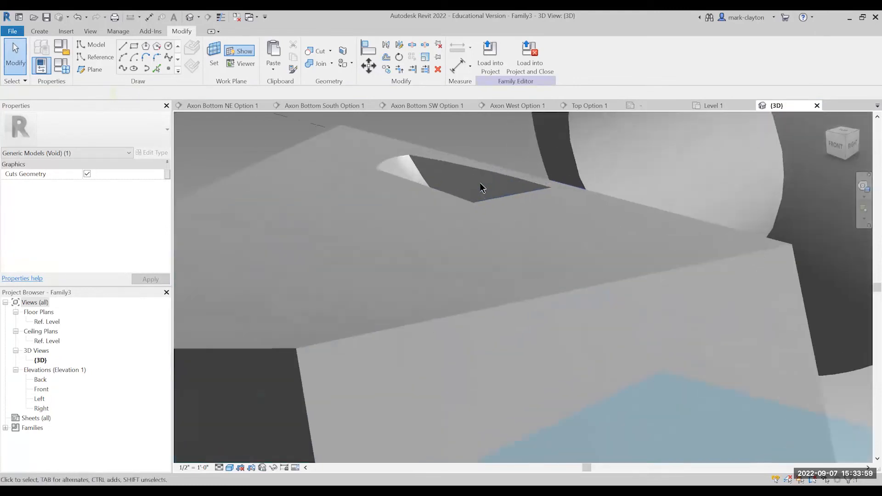
pyautogui.scroll(-7, 480, 188)
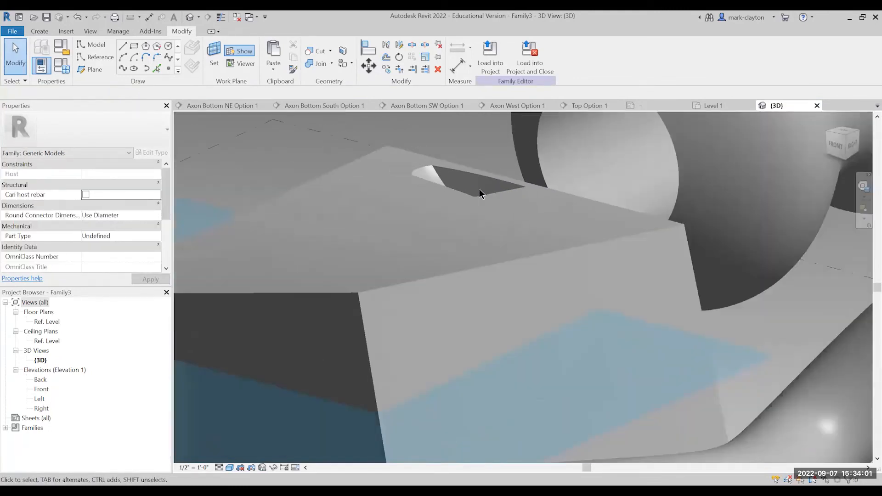
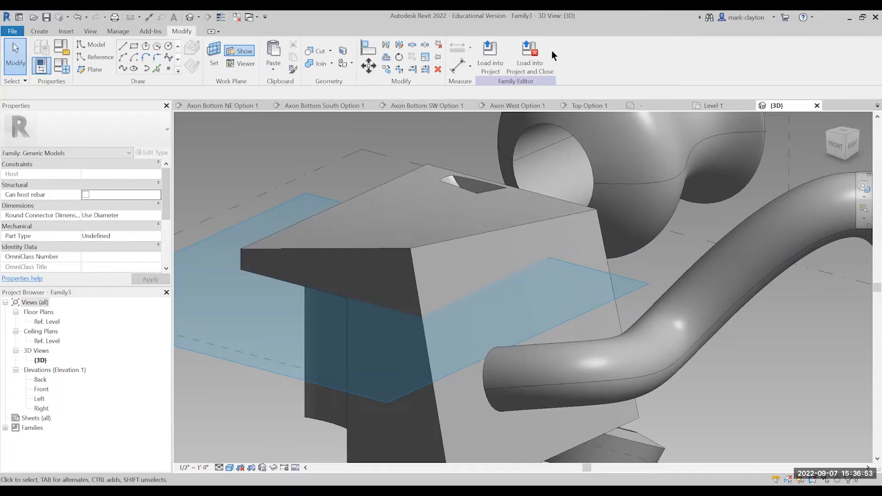
# Load the family into Project2 and place one instance near the middle of the Level 1 plan.
pyautogui.click(494, 65)
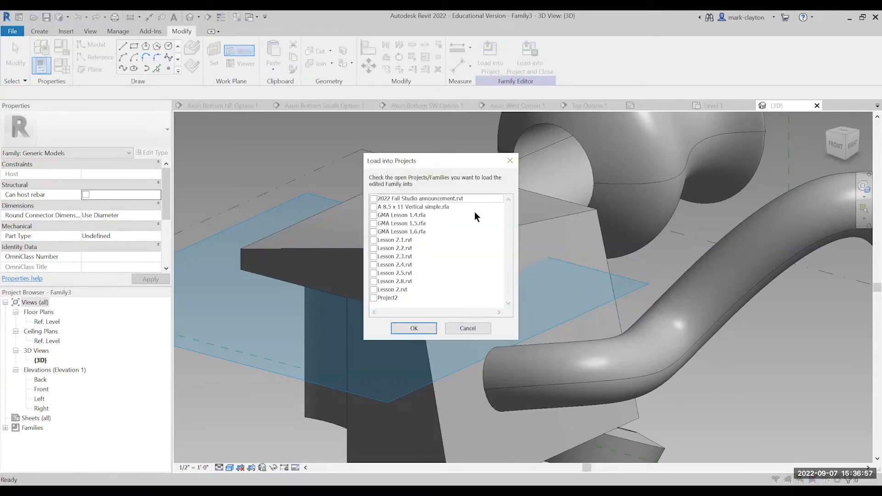
pyautogui.click(372, 297)
pyautogui.click(414, 328)
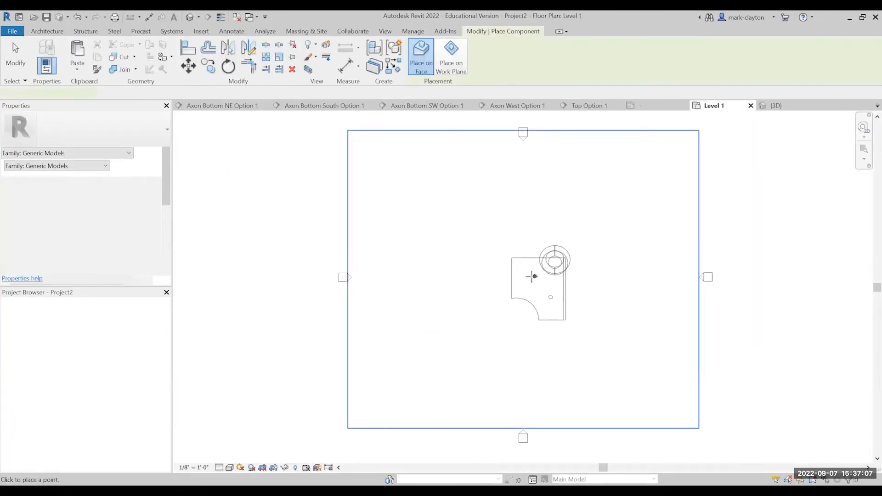
pyautogui.click(521, 275)
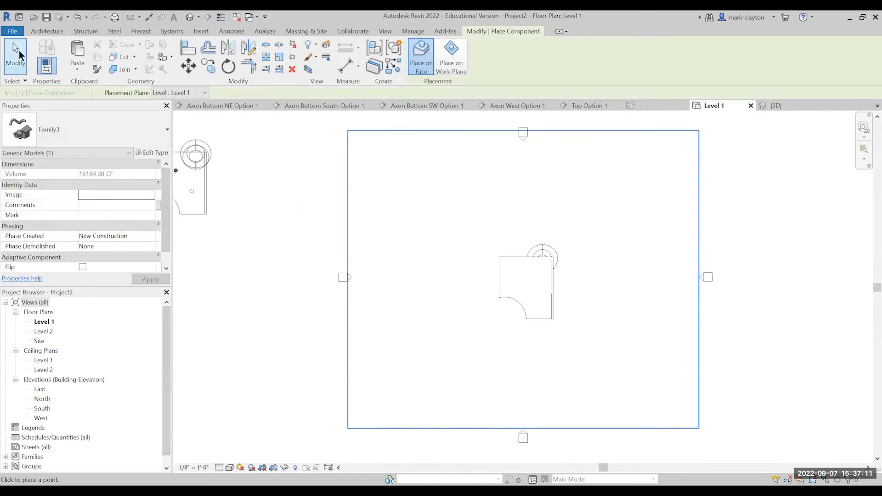
pyautogui.click(19, 55)
pyautogui.click(580, 302)
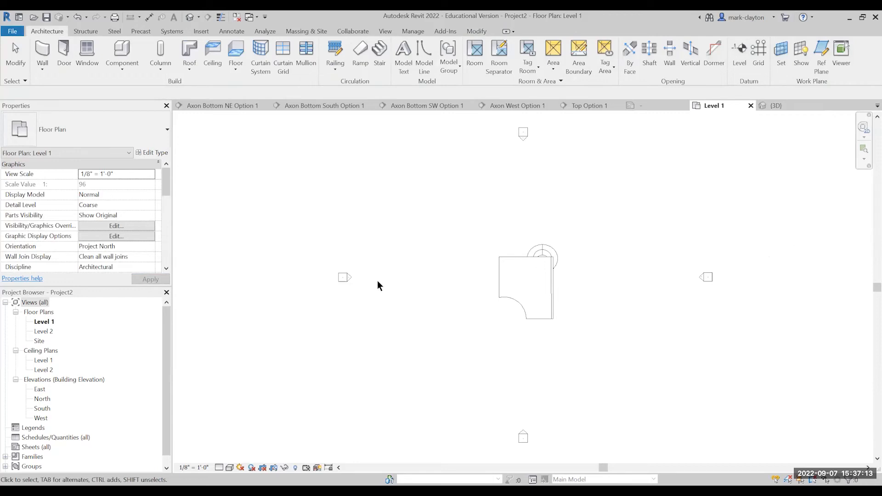
# Inspect the placed family in the default 3D view and return to the Level 1 floor plan.
pyautogui.click(192, 20)
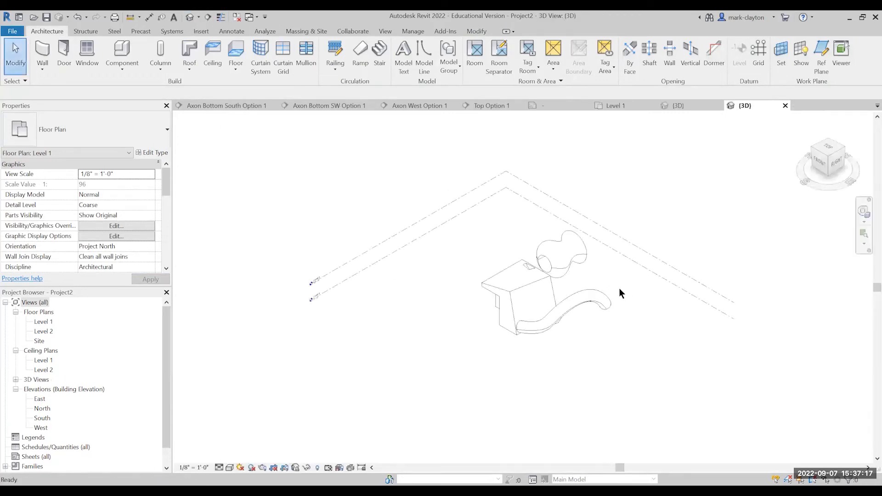
pyautogui.scroll(2, 562, 268)
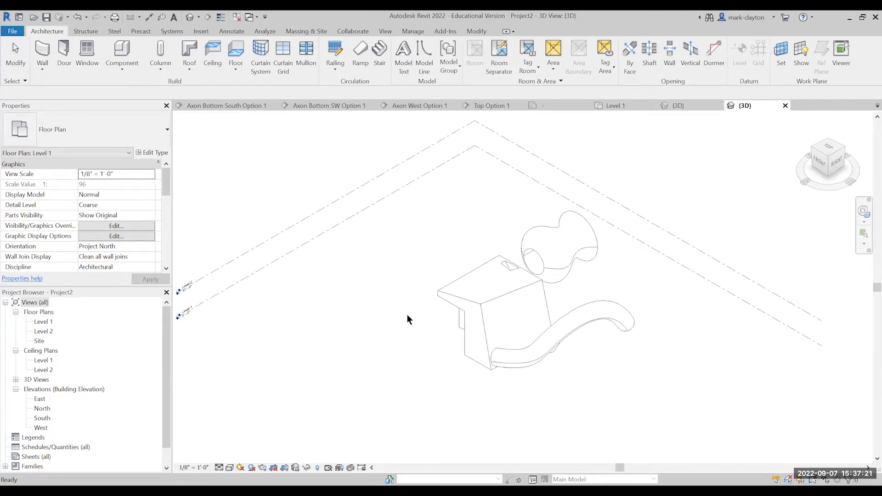
pyautogui.doubleClick(46, 323)
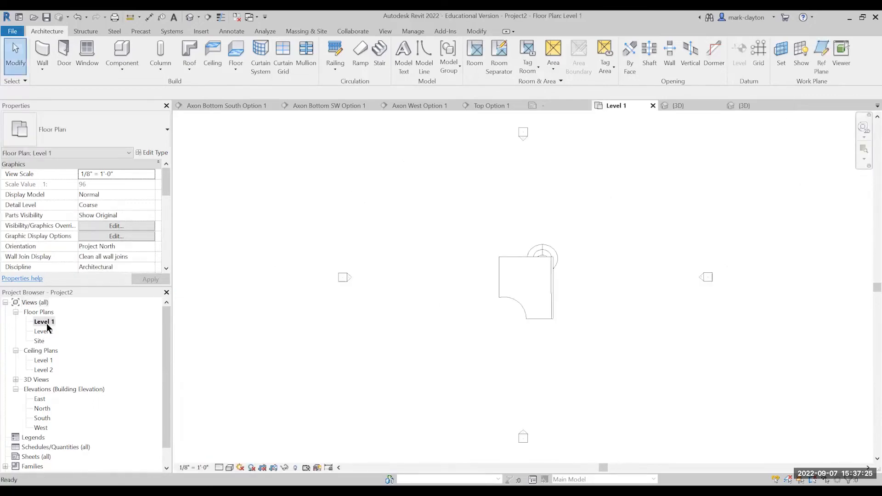
pyautogui.scroll(5, 572, 365)
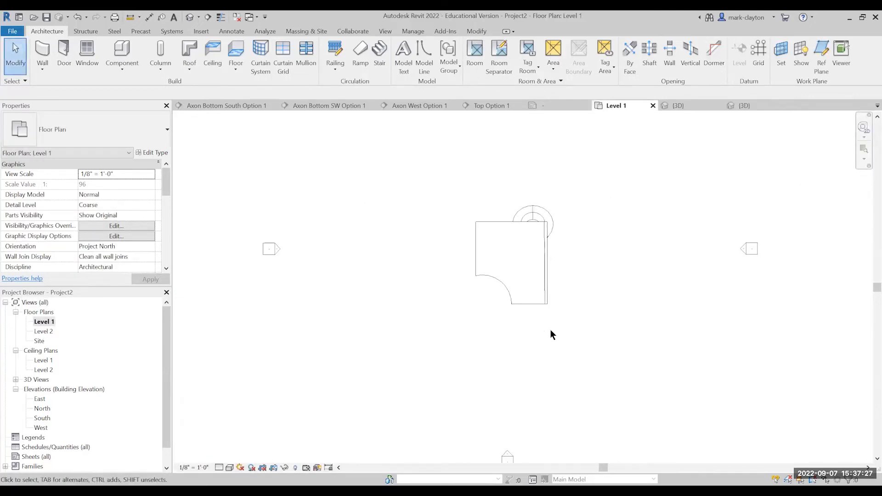
pyautogui.moveTo(567, 341); pyautogui.dragTo(523, 386, button='middle')
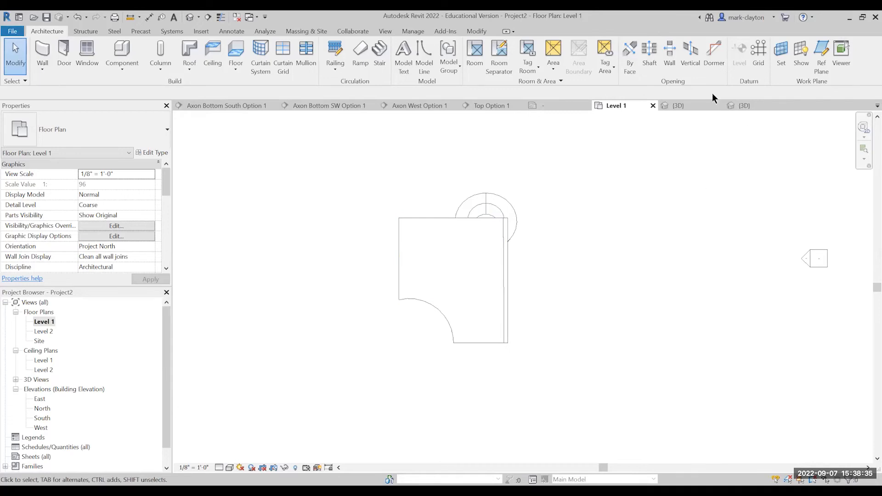
# Draw a horizontal grid line along the family's upper edge, extending past both of its sides.
pyautogui.click(759, 54)
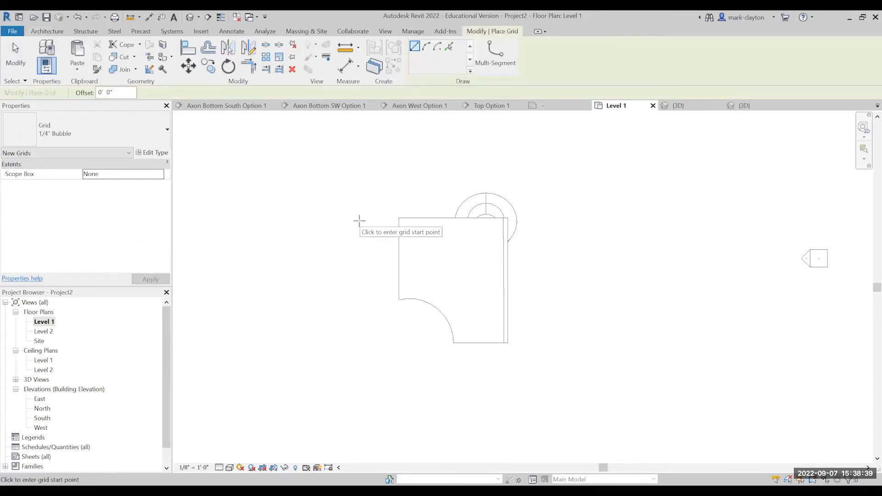
pyautogui.click(360, 218)
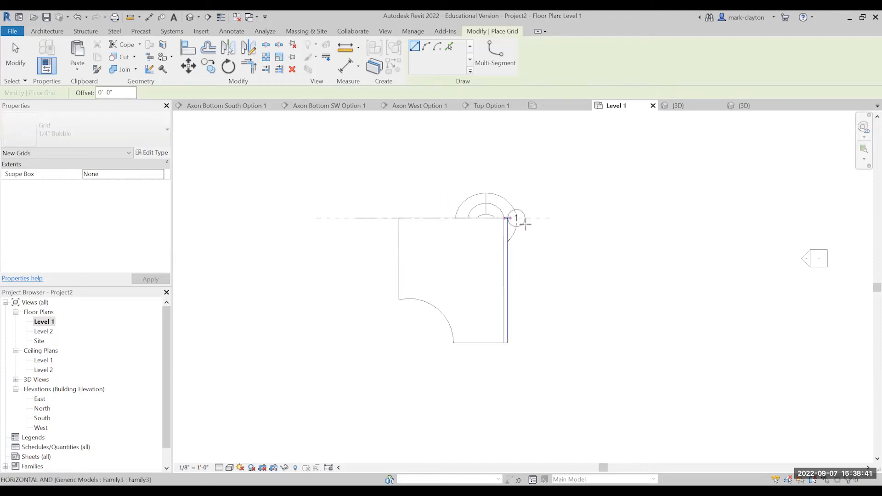
pyautogui.click(575, 219)
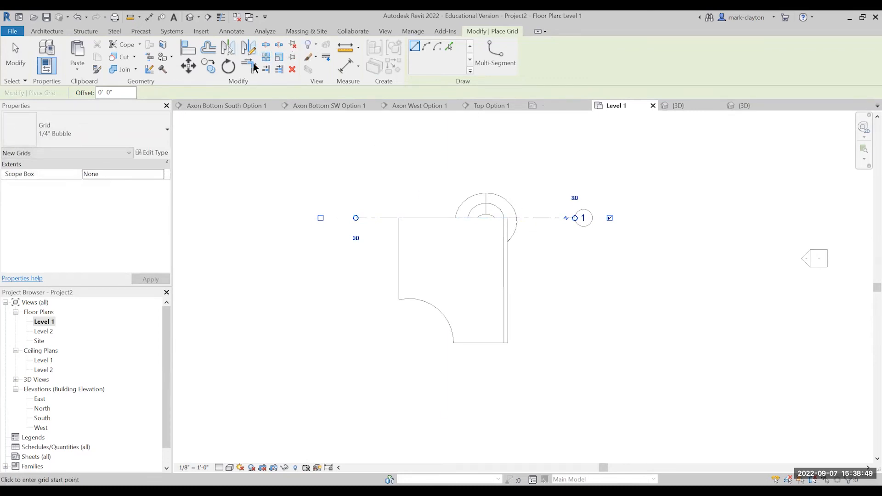
pyautogui.press('Escape')
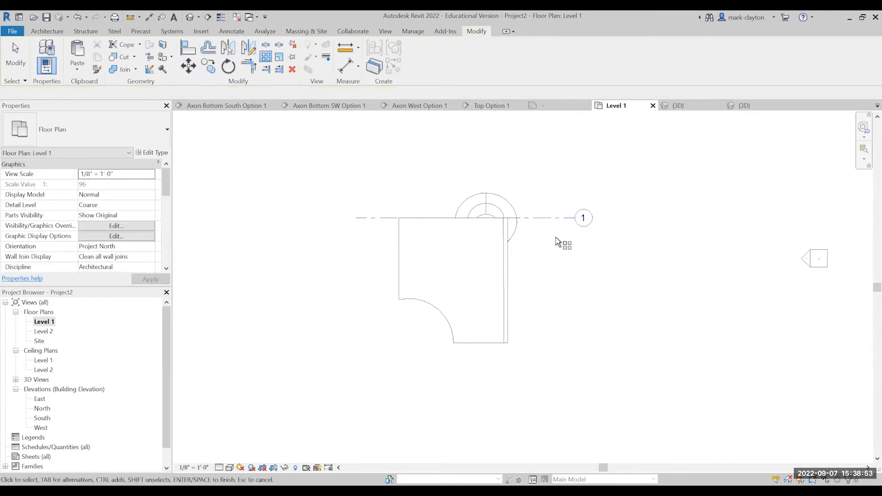
# Array the grid line downward as 20 ungrouped lines spaced 1' 0" apart, using the Move To 2nd option.
pyautogui.click(544, 218)
pyautogui.press('Return')
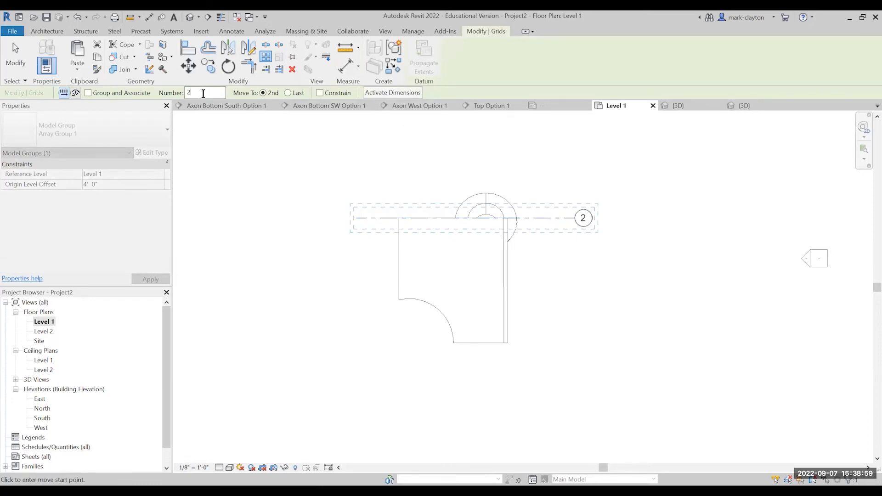
pyautogui.write('0')
pyautogui.click(408, 93)
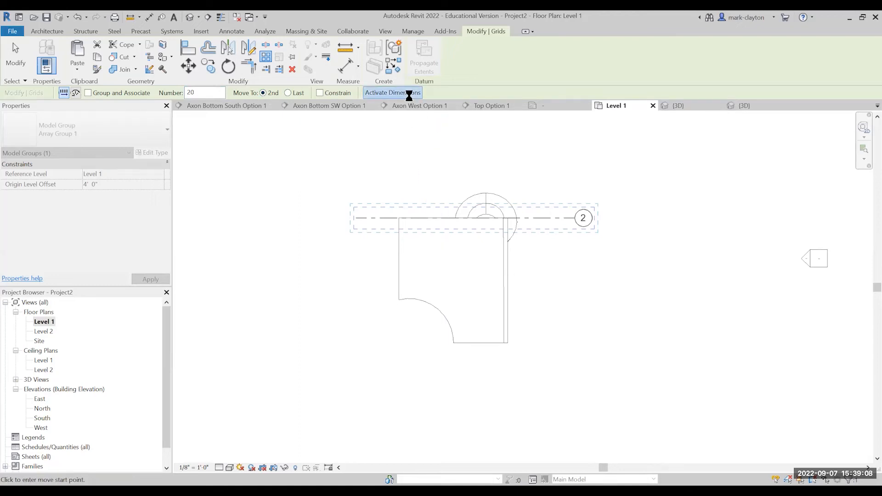
pyautogui.click(552, 219)
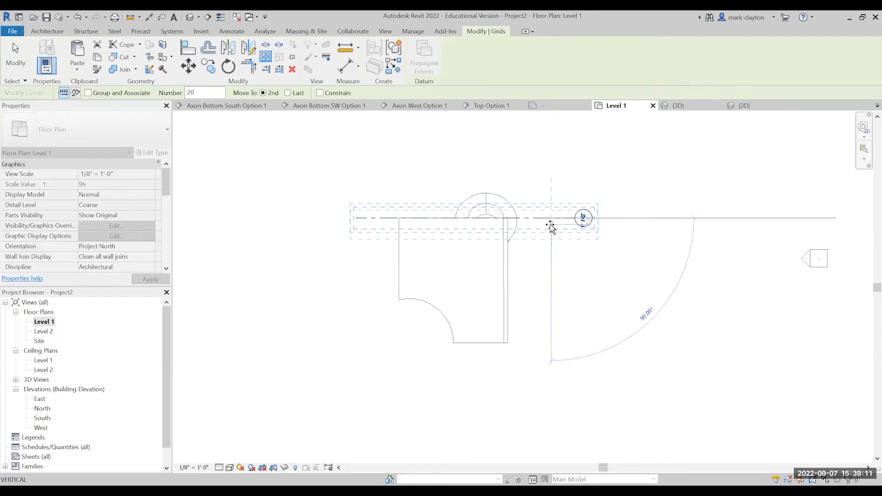
pyautogui.scroll(1, 551, 231)
pyautogui.scroll(2, 550, 231)
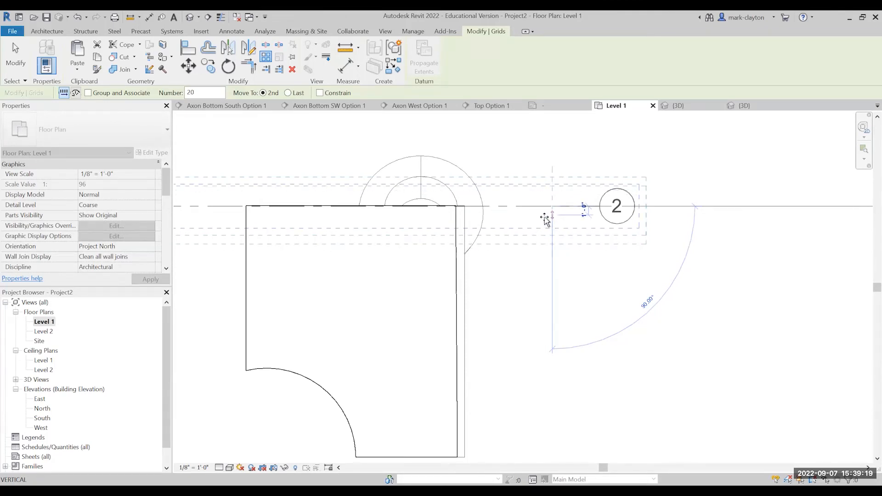
pyautogui.click(554, 215)
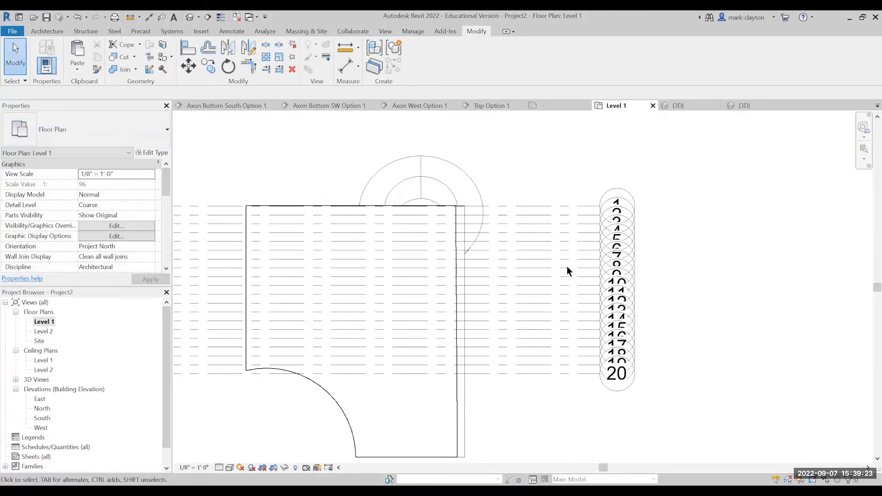
# Move the family and all the grid lines together a short distance down the plan.
pyautogui.moveTo(573, 405); pyautogui.dragTo(564, 188)
pyautogui.scroll(-4, 514, 258)
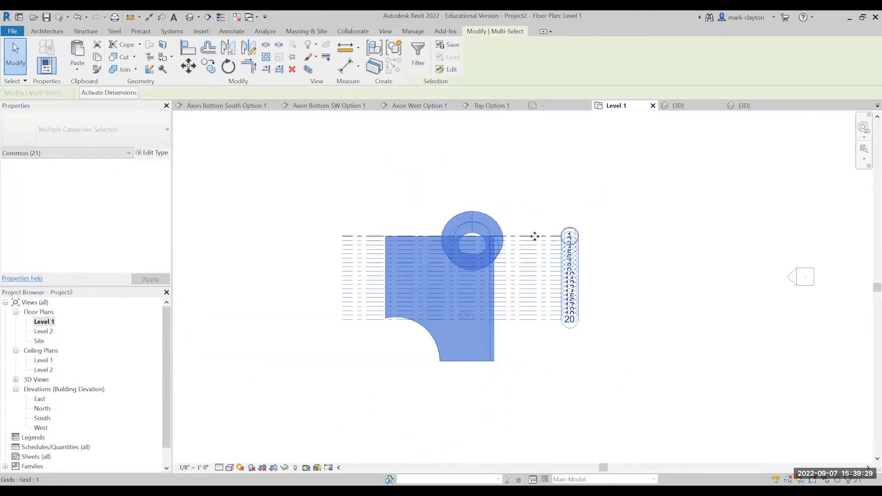
pyautogui.moveTo(531, 270); pyautogui.dragTo(535, 291)
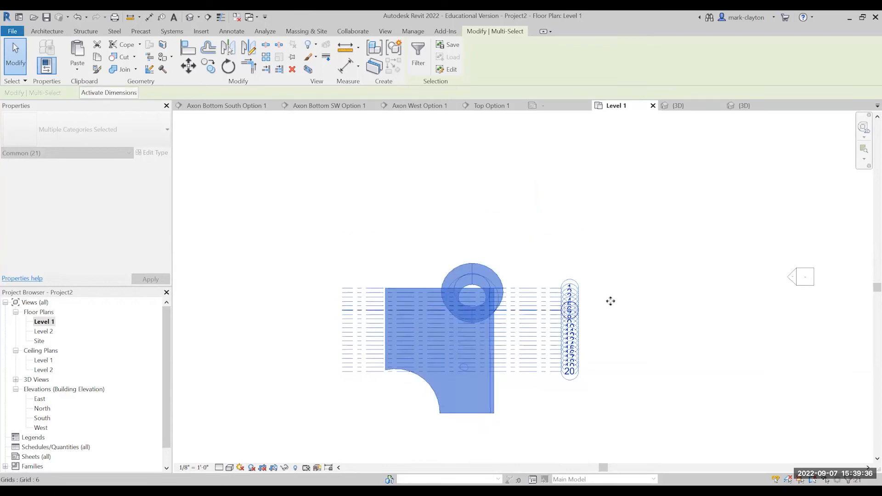
pyautogui.click(650, 303)
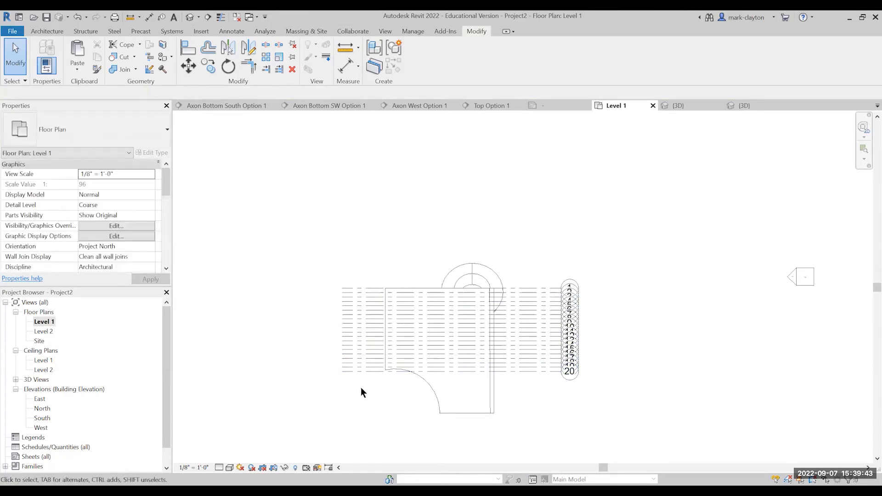
# Select only the 20 grid lines and move them down to span the lower part of the family.
pyautogui.moveTo(360, 387); pyautogui.dragTo(351, 263)
pyautogui.scroll(-2, 497, 242)
pyautogui.moveTo(610, 177); pyautogui.dragTo(632, 156, button='middle')
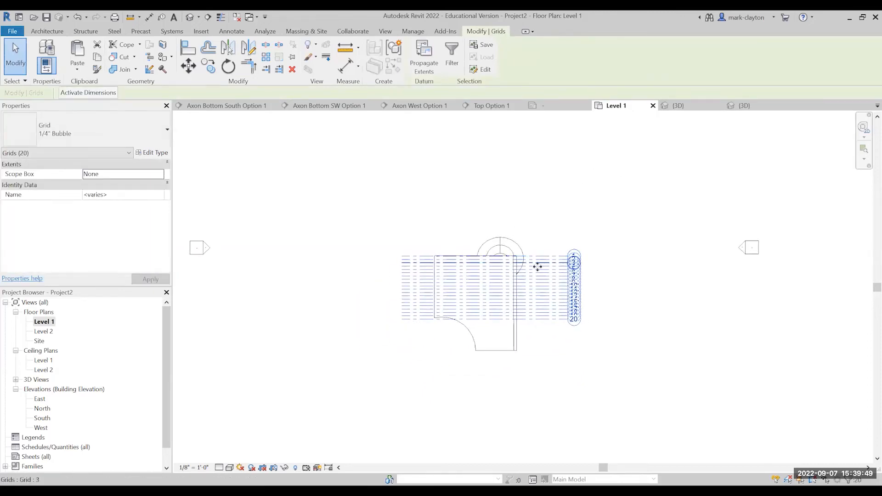
pyautogui.moveTo(530, 309)
pyautogui.mouseDown()
pyautogui.moveTo(532, 334)
pyautogui.moveTo(532, 324)
pyautogui.mouseUp()
pyautogui.moveTo(532, 325); pyautogui.dragTo(533, 325)
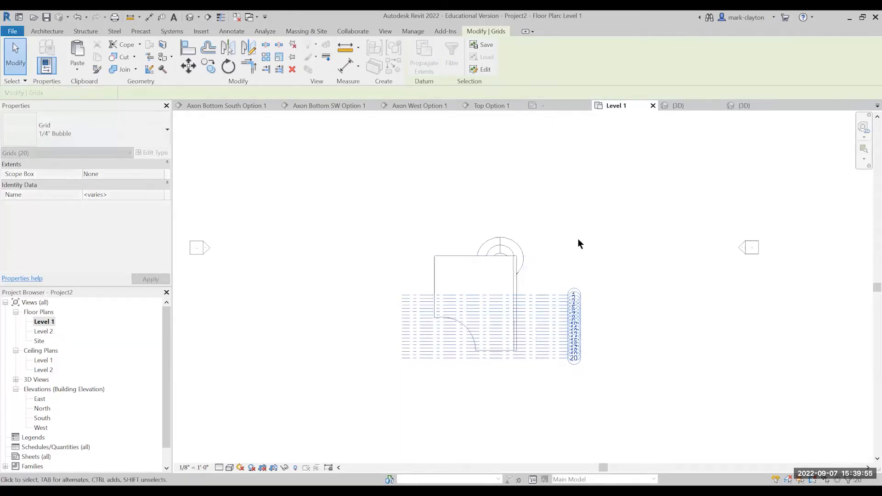
pyautogui.click(582, 226)
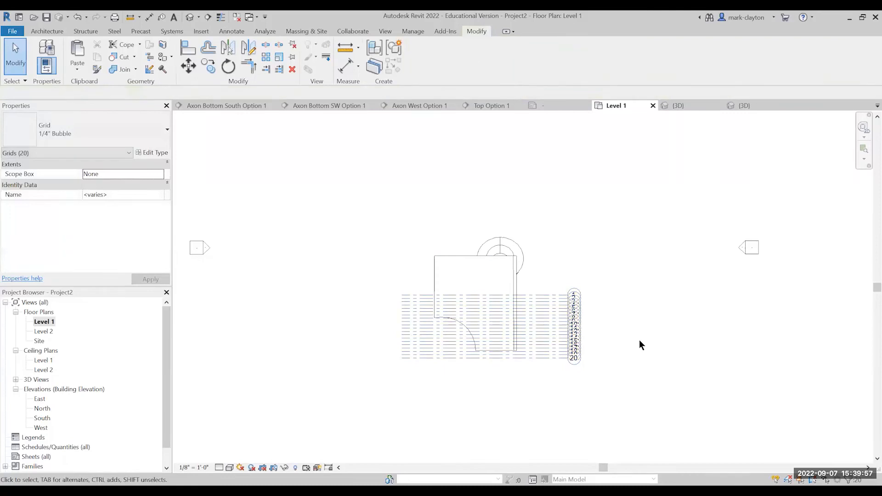
# Move the family slightly down so its lower edge sits just below grid line 20.
pyautogui.scroll(5, 597, 321)
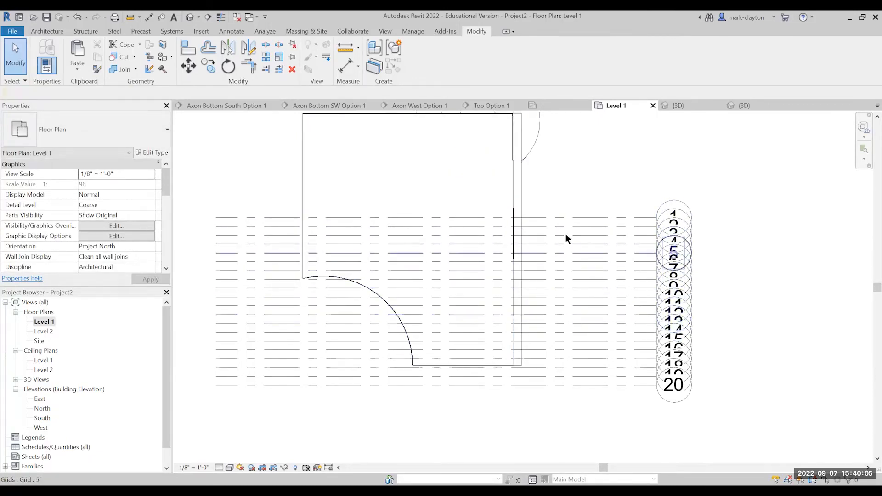
pyautogui.click(516, 158)
pyautogui.moveTo(514, 161); pyautogui.dragTo(515, 177)
pyautogui.click(577, 163)
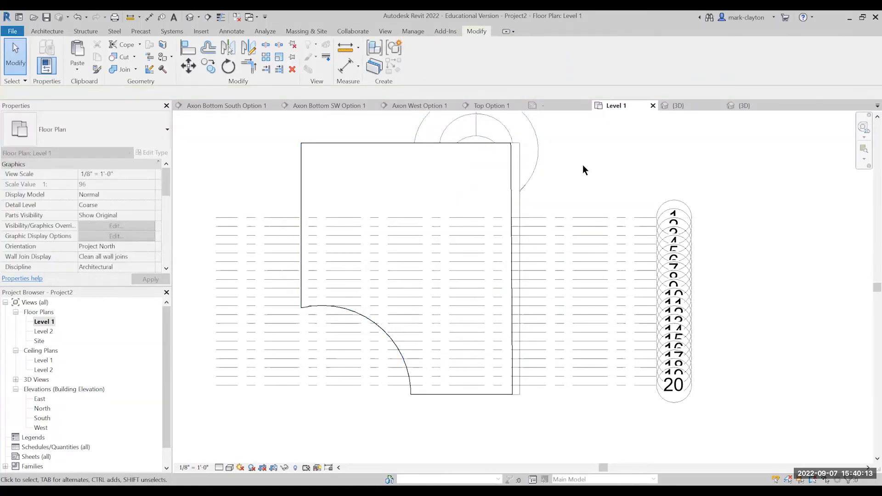
# Rotate the family about 12 degrees counterclockwise around its default centre, starting from the horizontal.
pyautogui.click(228, 67)
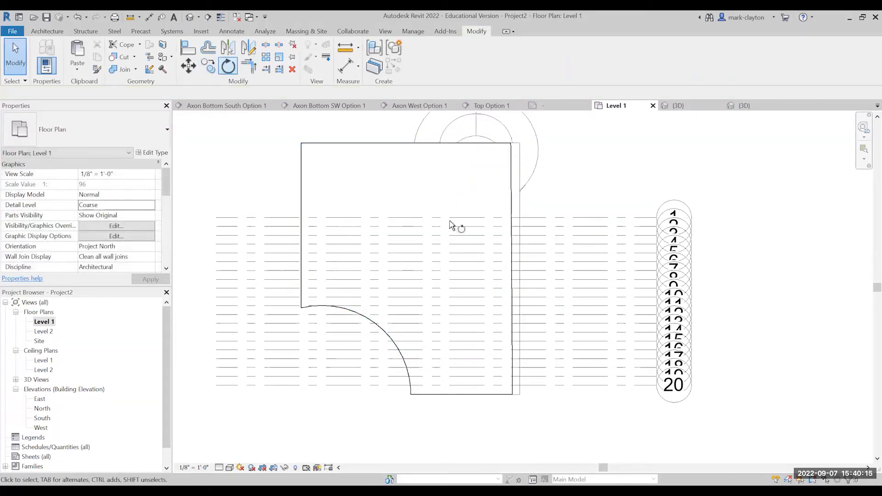
pyautogui.click(517, 186)
pyautogui.press('Return')
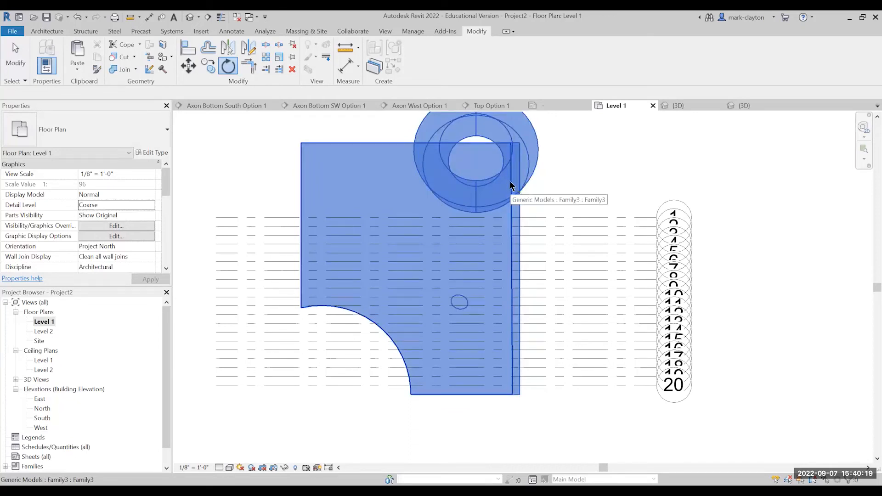
pyautogui.press('Return')
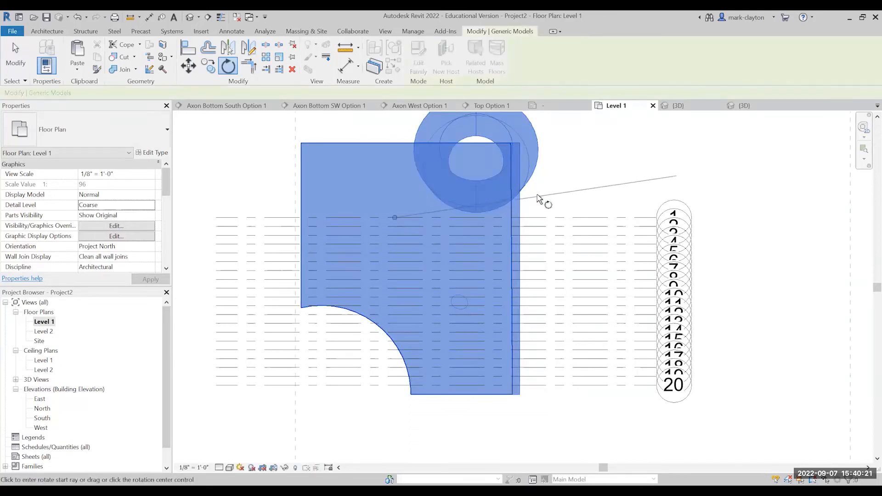
pyautogui.click(573, 217)
pyautogui.click(573, 217)
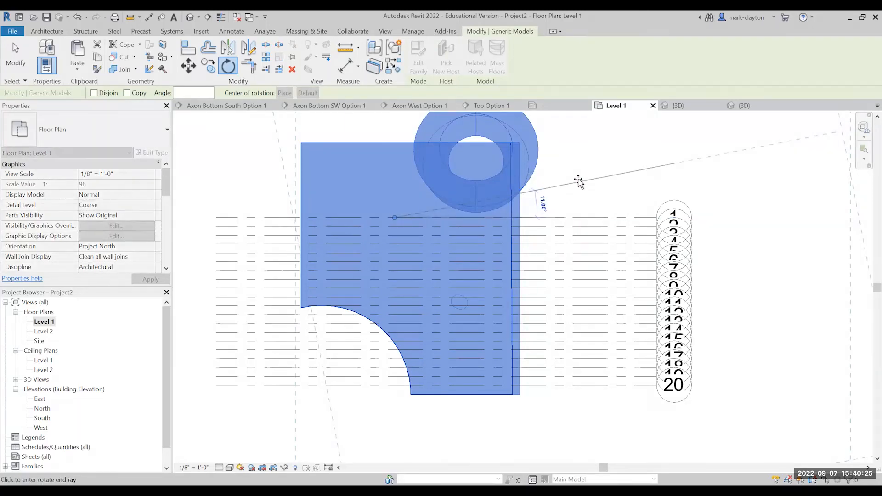
pyautogui.click(581, 178)
pyautogui.click(13, 51)
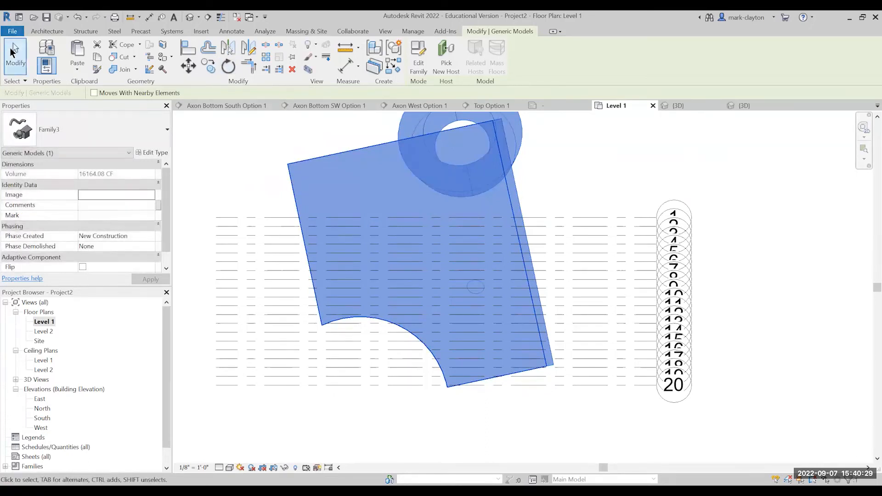
pyautogui.click(244, 166)
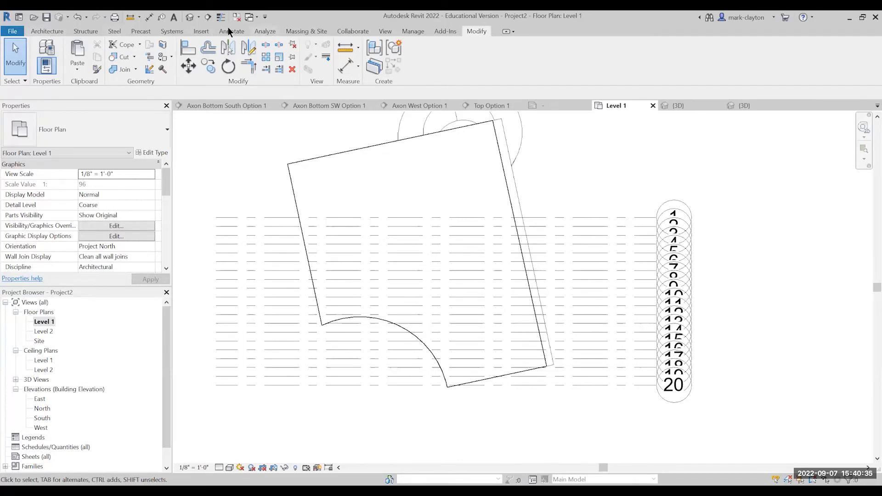
# Create a building section along grid line 20, running from the grid's free end to just short of its bubble.
pyautogui.click(387, 31)
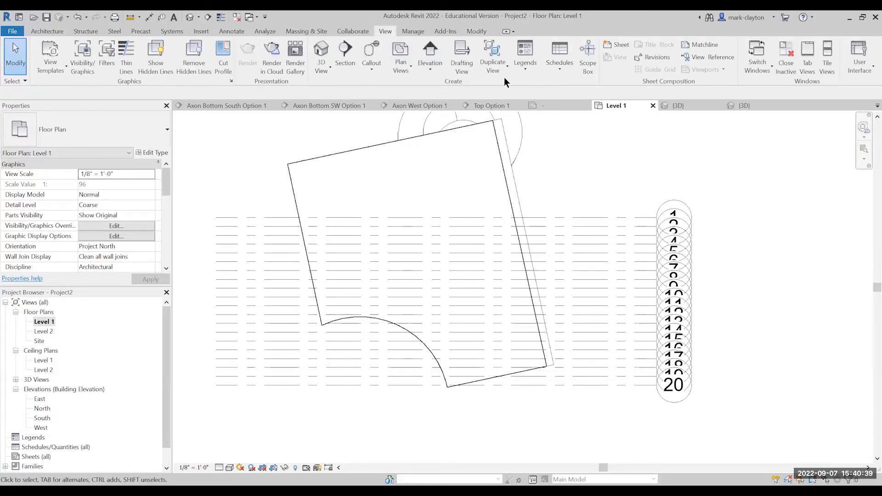
pyautogui.click(345, 56)
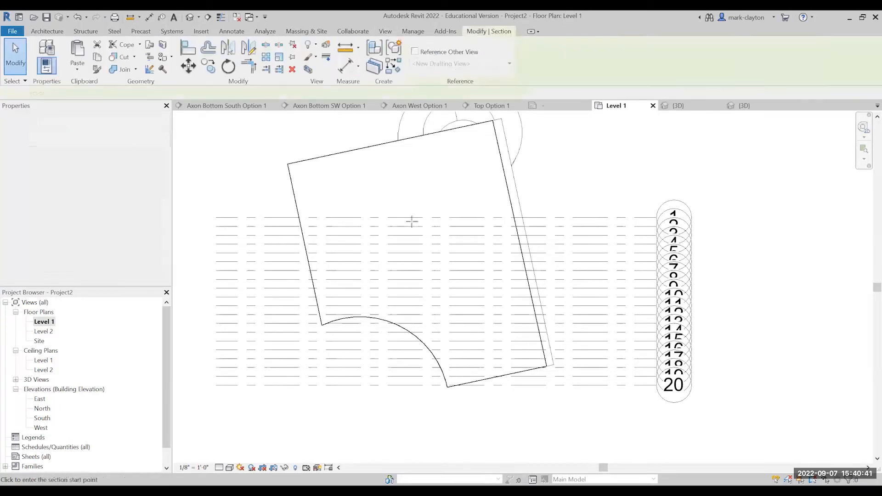
pyautogui.click(219, 385)
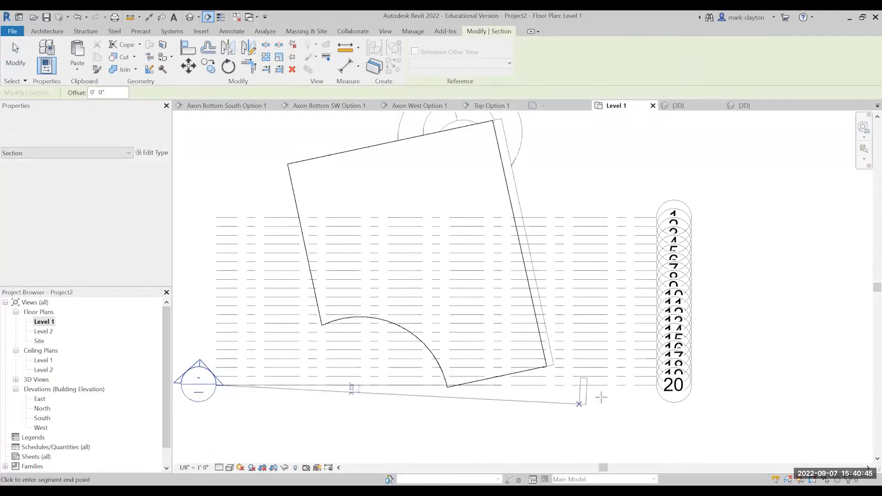
pyautogui.click(633, 386)
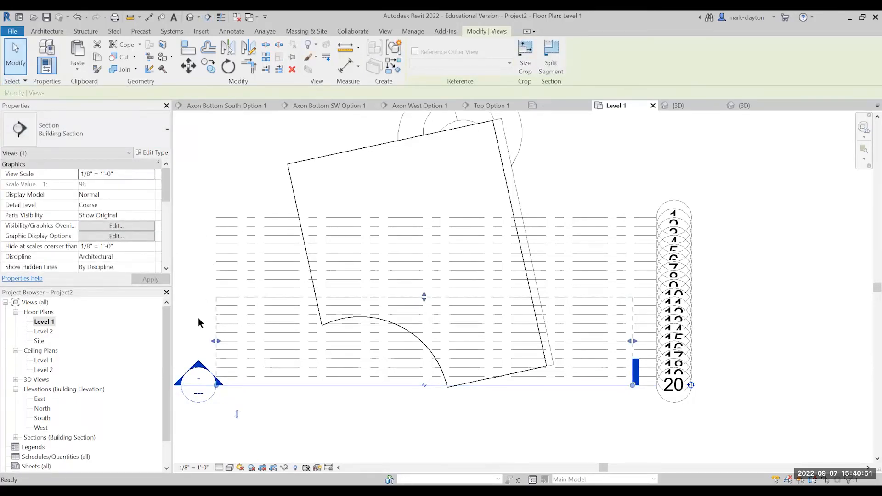
pyautogui.click(301, 420)
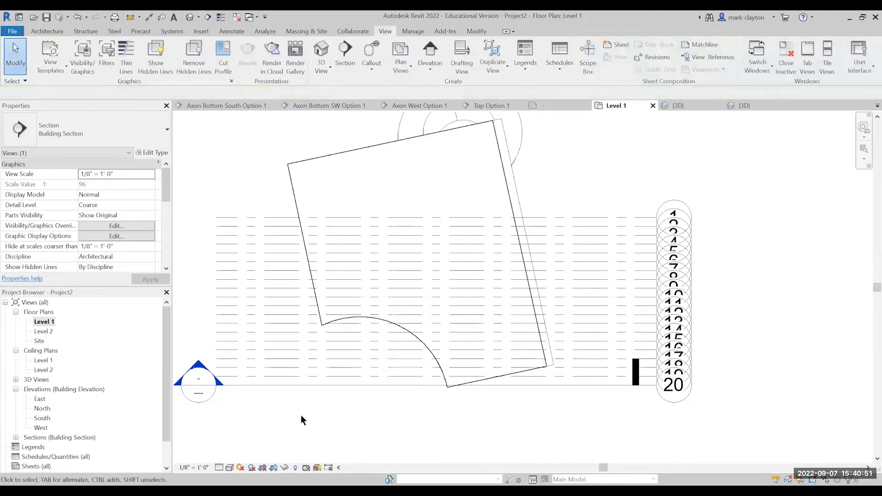
# Open the Section 1 building section view and inspect how the family is cut.
pyautogui.click(368, 381)
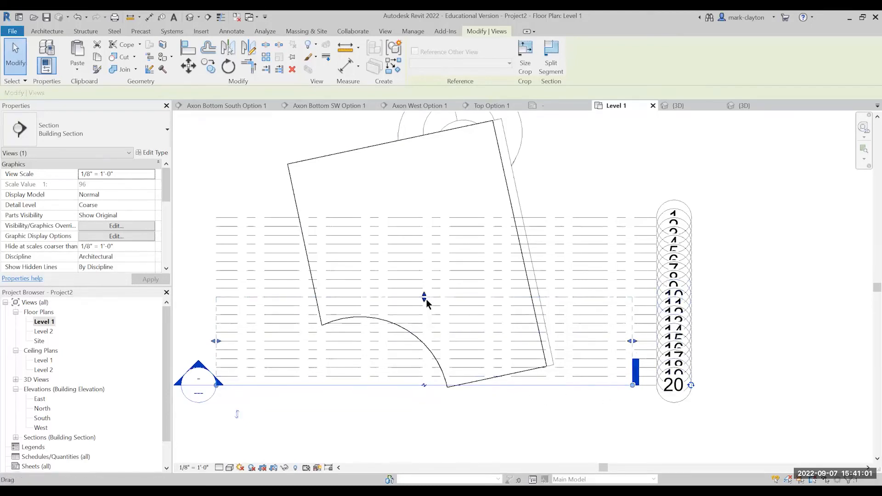
pyautogui.click(16, 437)
pyautogui.click(45, 448)
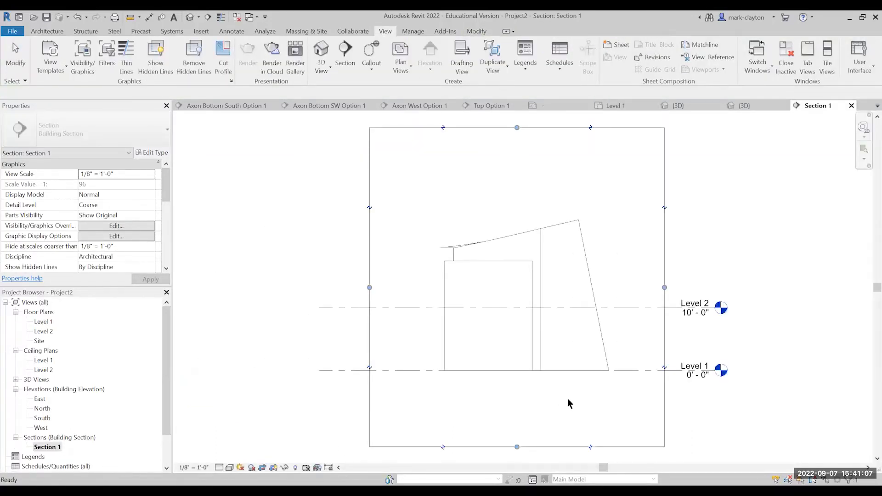
pyautogui.scroll(2, 570, 398)
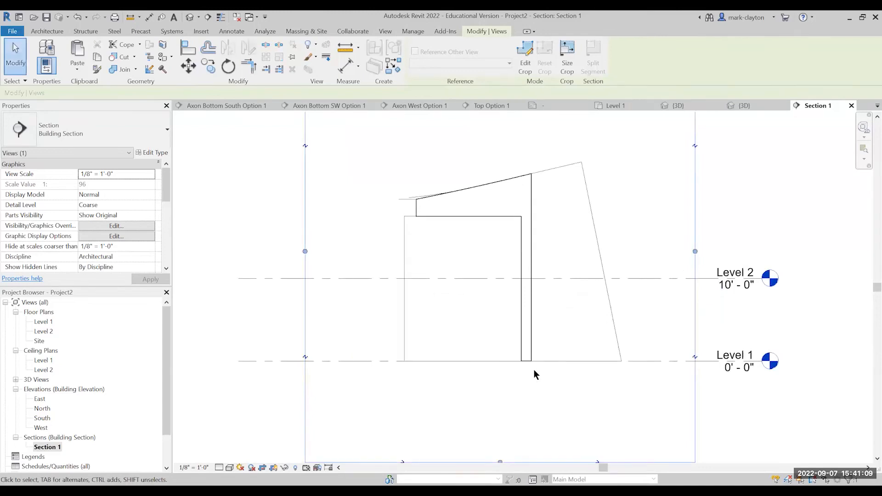
pyautogui.scroll(-3, 534, 371)
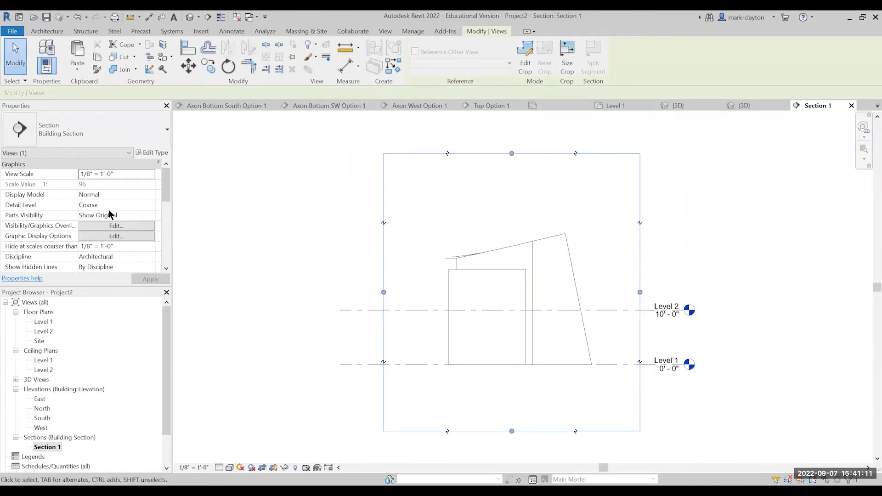
# Switch off the visibility of all model categories in the visibility/graphic overrides for Section 1.
pyautogui.click(125, 226)
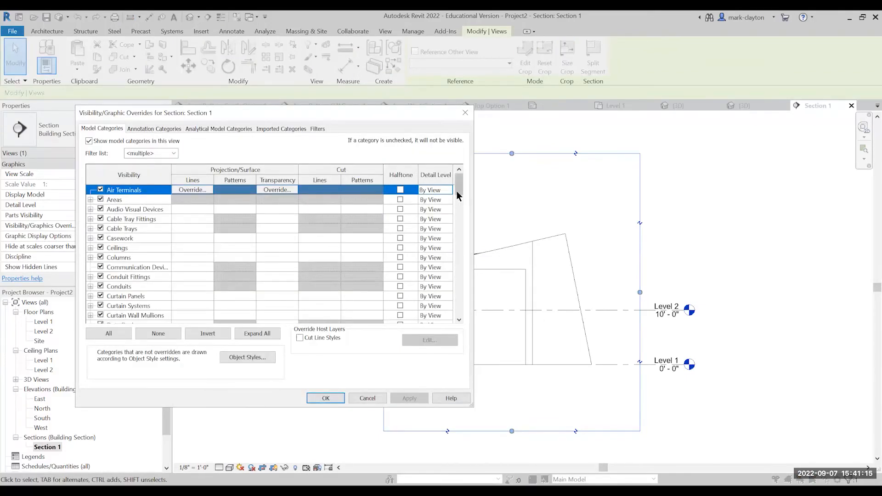
pyautogui.moveTo(459, 188); pyautogui.dragTo(461, 198)
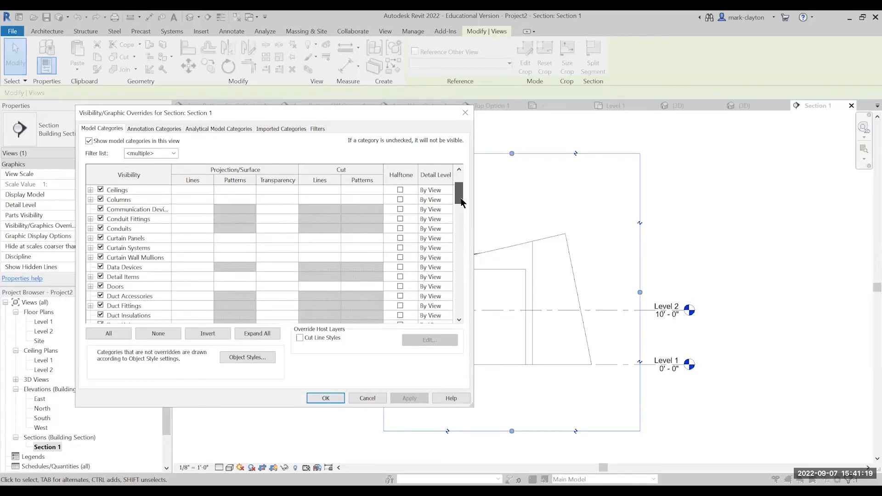
pyautogui.moveTo(461, 198); pyautogui.dragTo(467, 180)
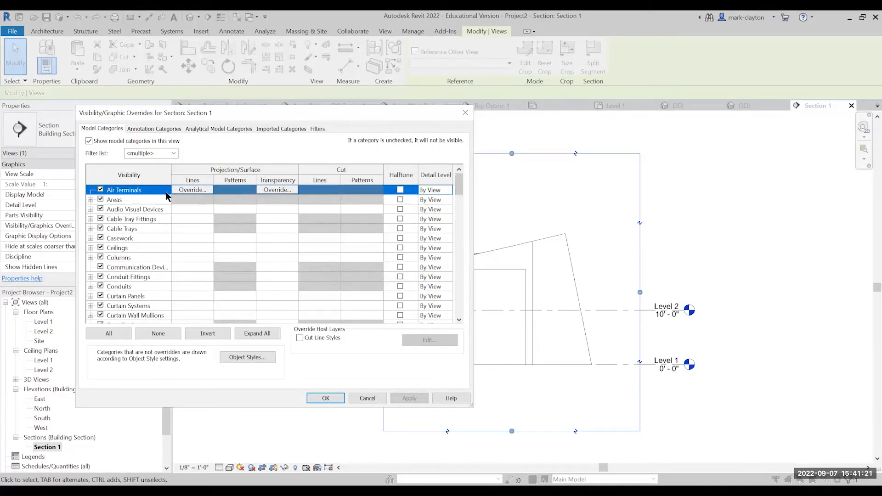
pyautogui.moveTo(459, 184); pyautogui.dragTo(457, 320)
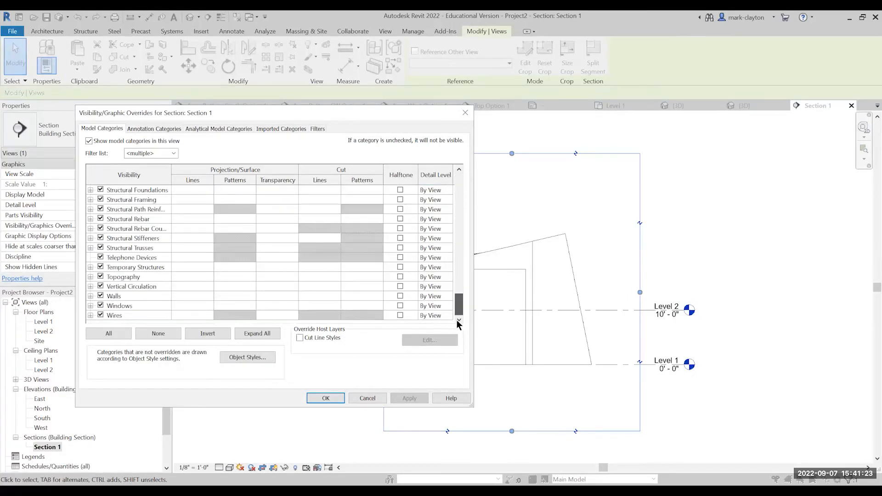
pyautogui.keyDown('shift'); pyautogui.click(143, 317); pyautogui.keyUp('shift')
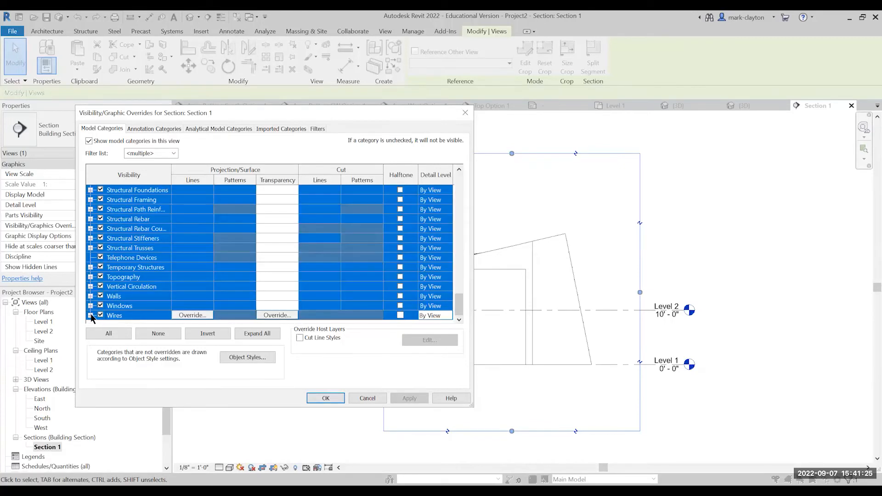
pyautogui.click(90, 315)
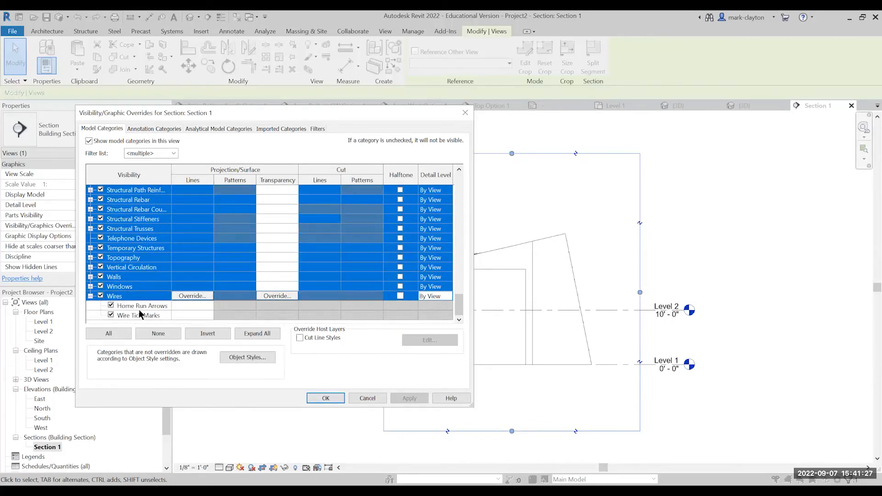
pyautogui.keyDown('shift'); pyautogui.click(180, 317); pyautogui.keyUp('shift')
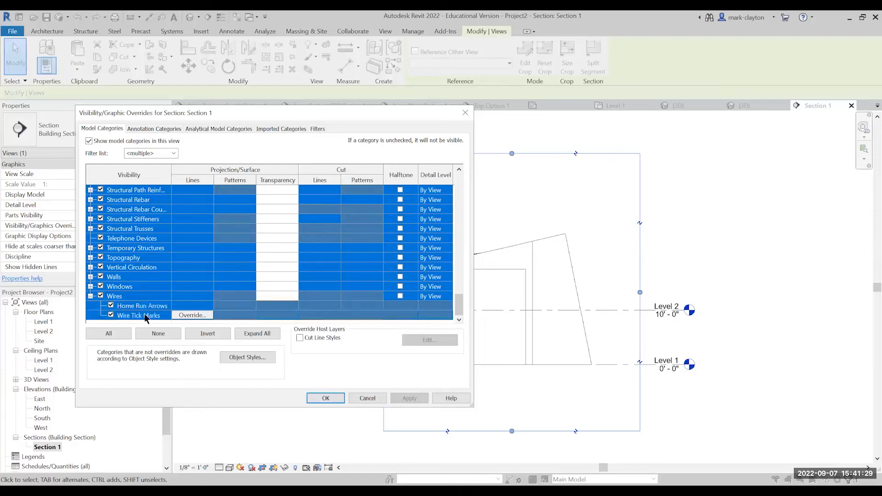
pyautogui.click(100, 297)
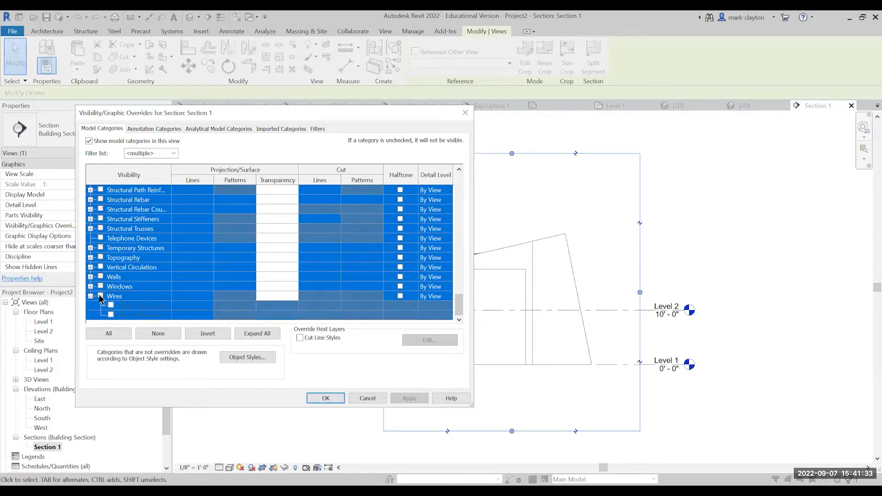
pyautogui.click(180, 259)
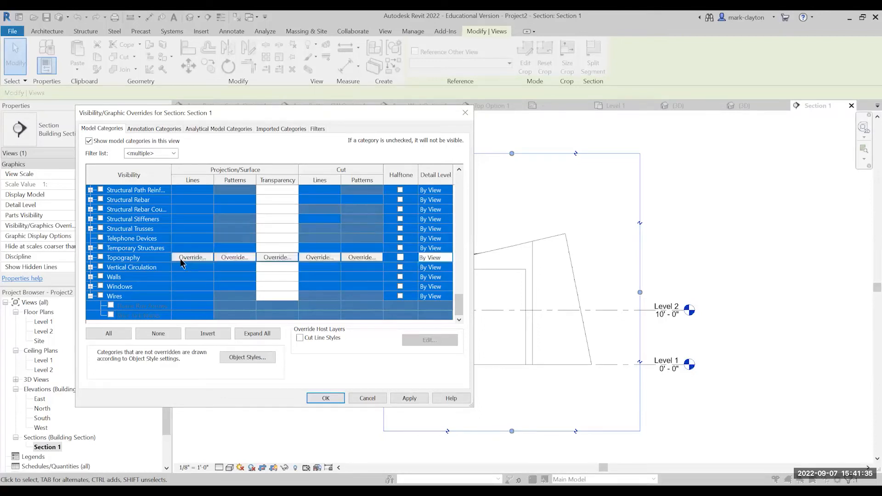
# Make Generic Models the only visible model category, keep model categories shown in the view, and apply the overrides.
pyautogui.click(260, 143)
pyautogui.scroll(4, 220, 210)
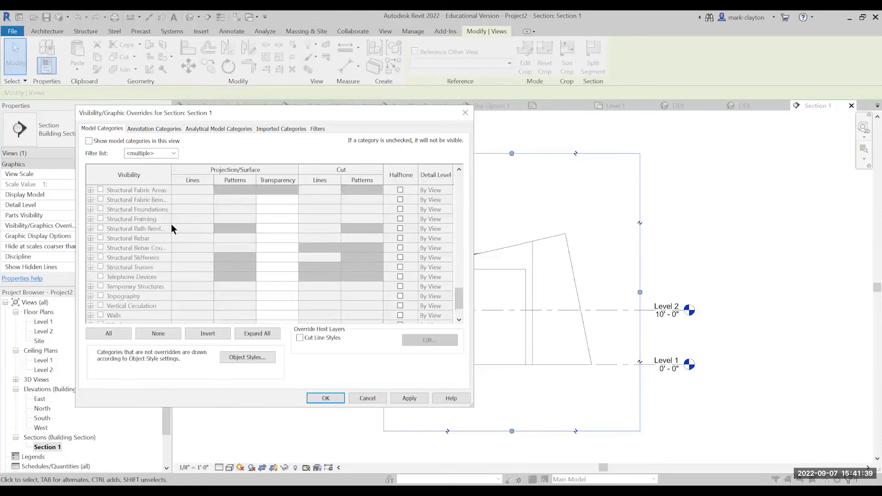
pyautogui.scroll(6, 125, 206)
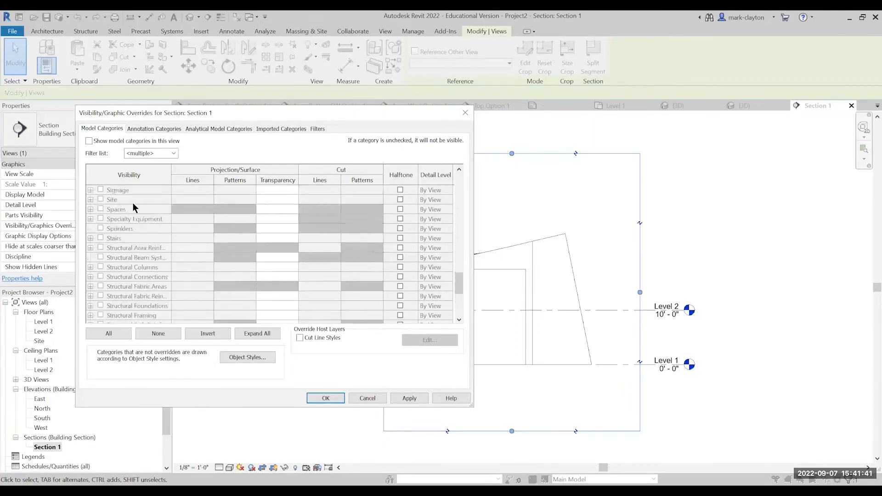
pyautogui.scroll(5, 133, 203)
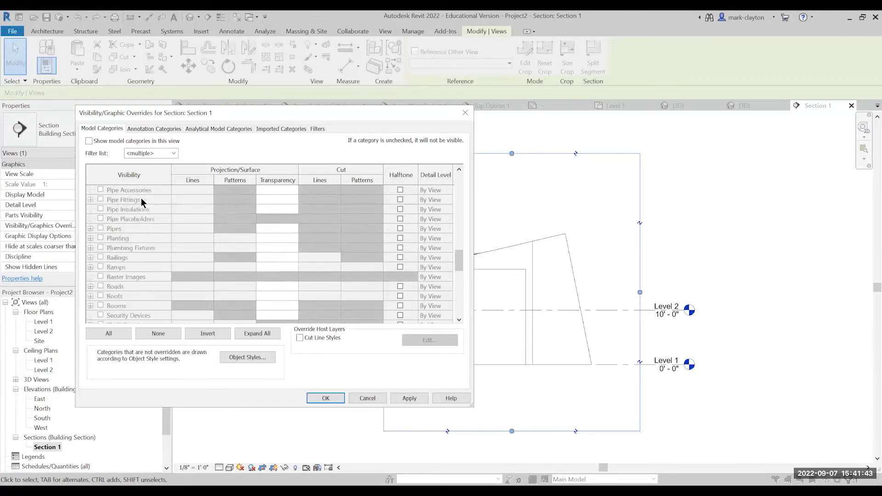
pyautogui.scroll(5, 144, 196)
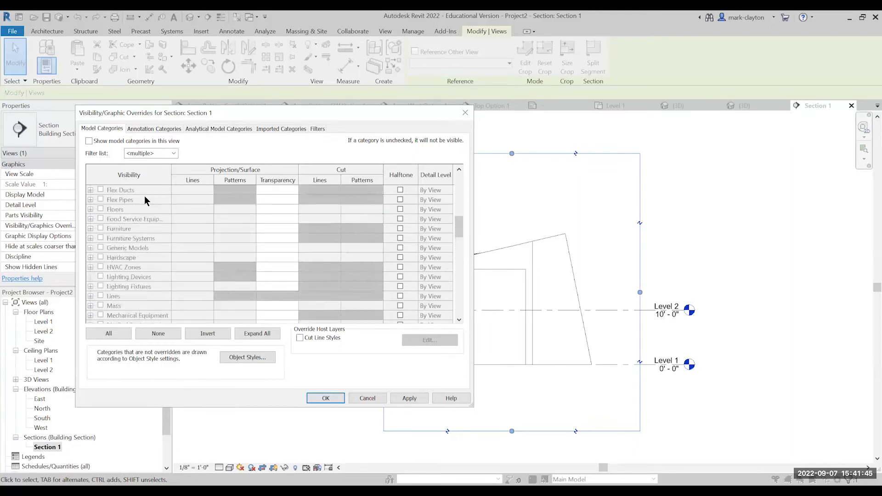
pyautogui.scroll(1, 144, 196)
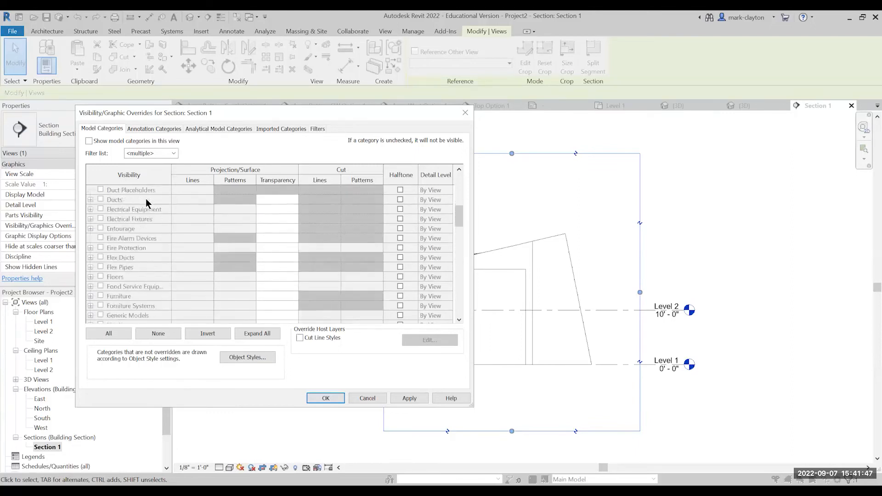
pyautogui.scroll(-2, 151, 224)
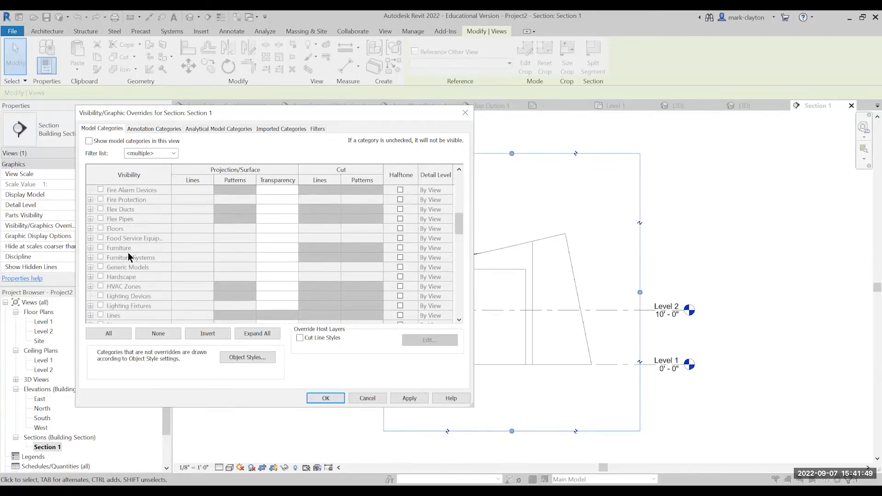
pyautogui.hotkey('ctrl', 'a')
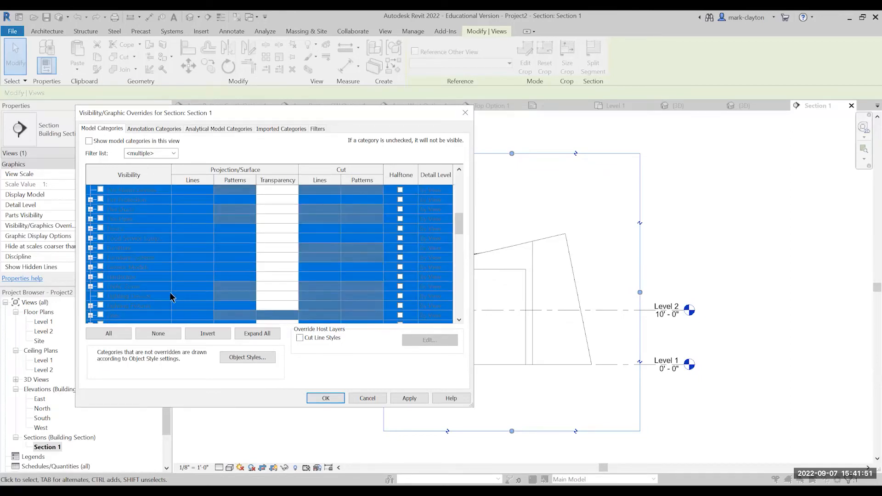
pyautogui.click(115, 268)
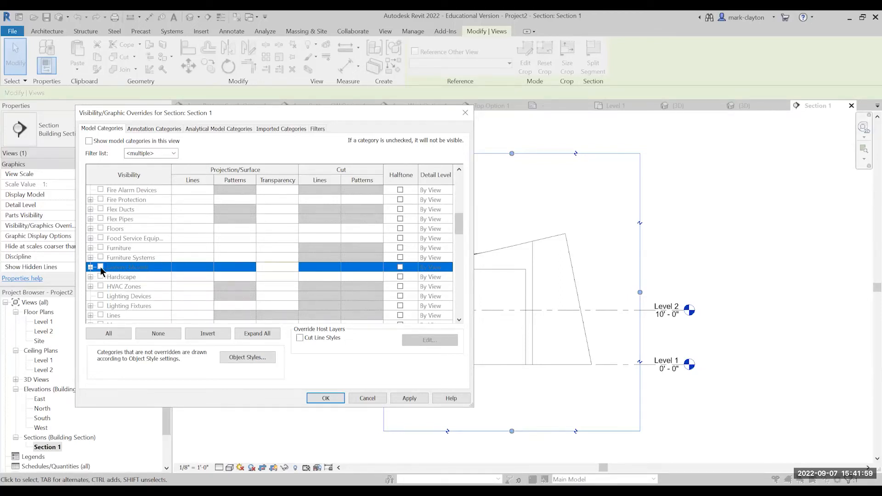
pyautogui.click(89, 141)
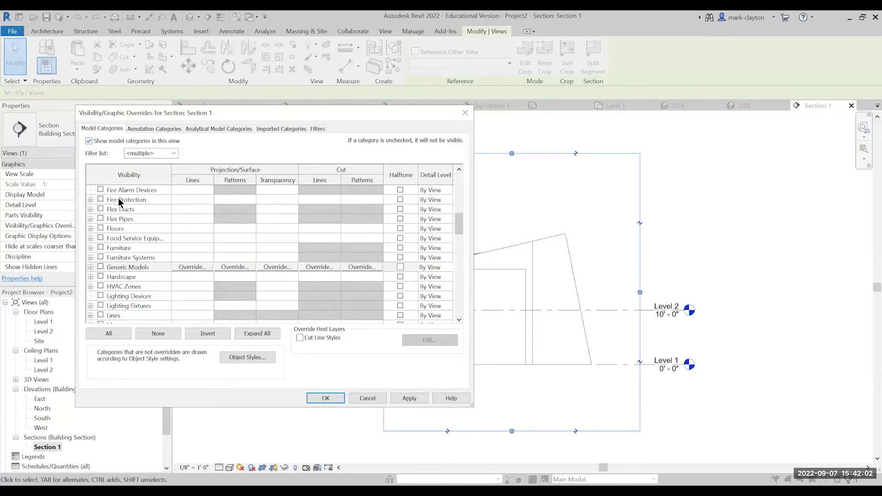
pyautogui.click(101, 267)
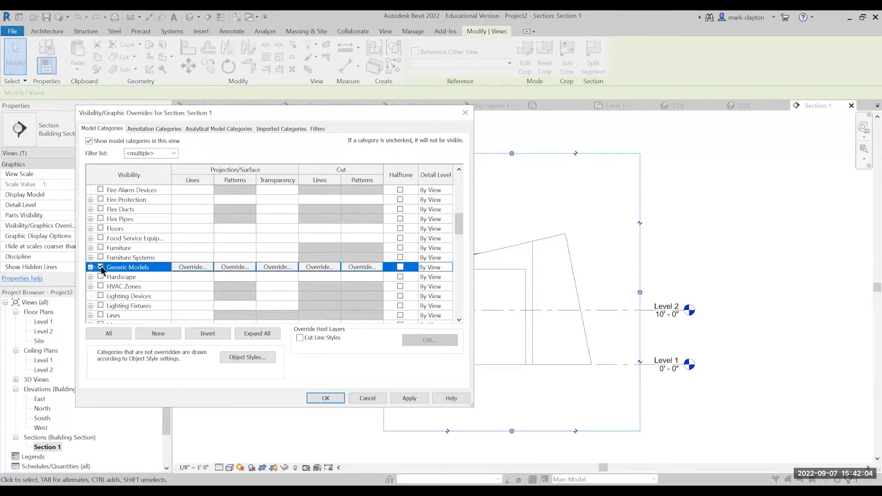
pyautogui.click(335, 399)
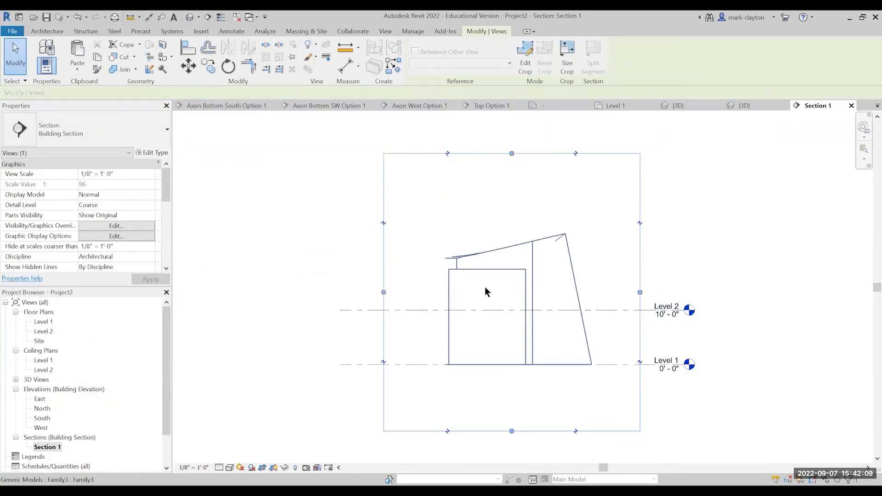
# Override the Generic Models cut pattern in the Section 1 visibility/graphic overrides with a Solid fill foreground.
pyautogui.click(115, 226)
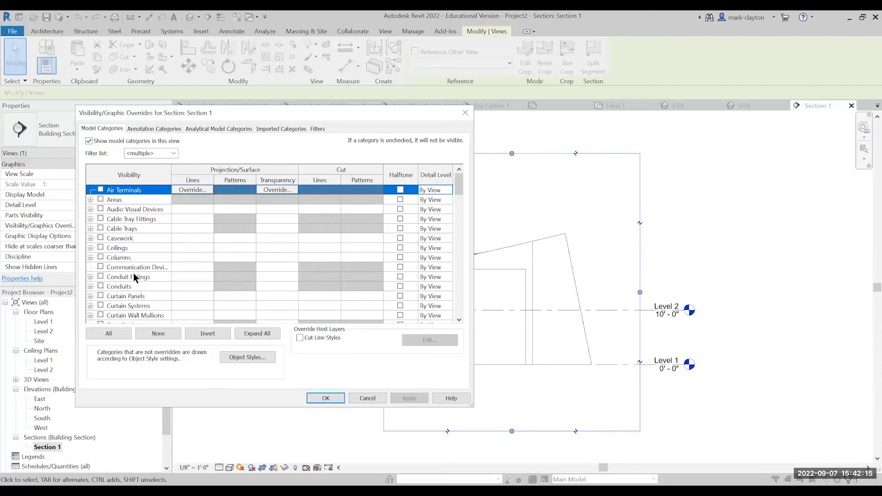
pyautogui.scroll(-3, 134, 273)
pyautogui.scroll(-5, 135, 274)
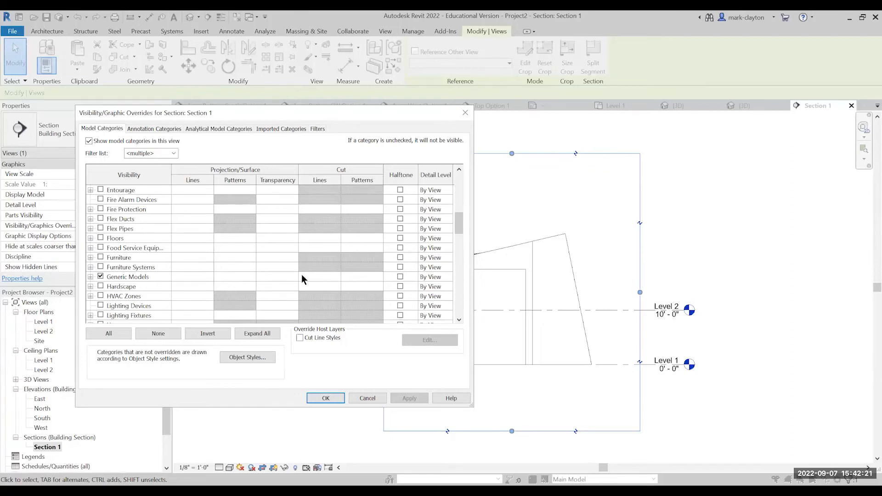
pyautogui.click(366, 276)
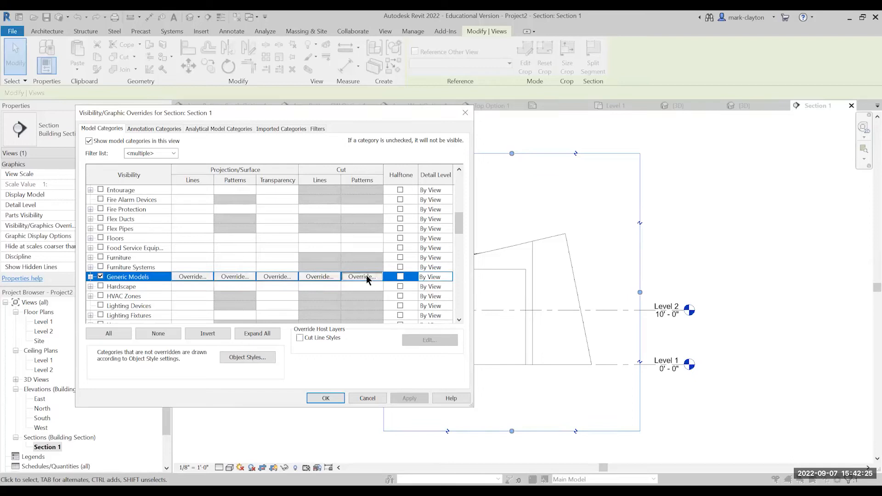
pyautogui.click(367, 276)
pyautogui.click(337, 227)
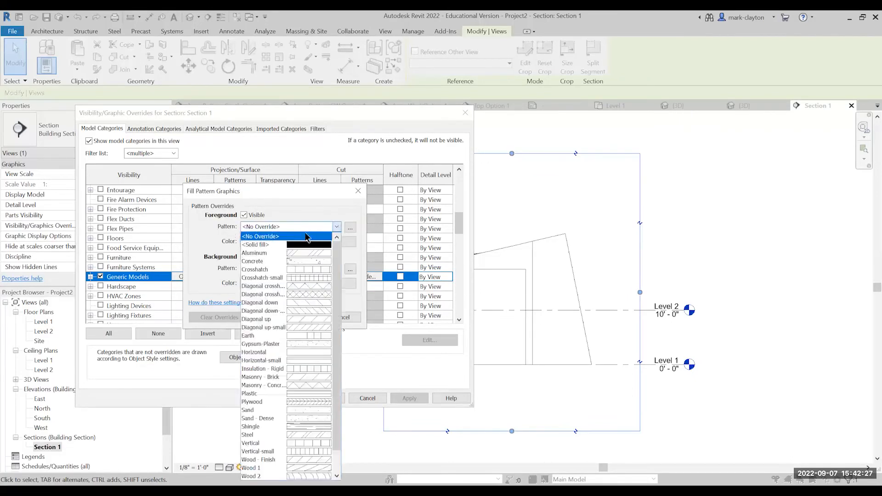
pyautogui.click(295, 244)
# Set the foreground colour of the Generic Models cut pattern to black and apply the overrides.
pyautogui.click(290, 242)
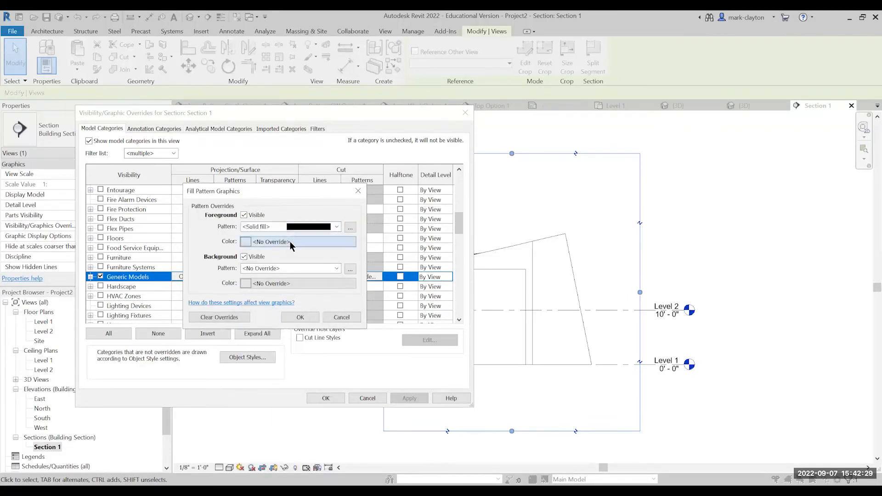
pyautogui.click(166, 269)
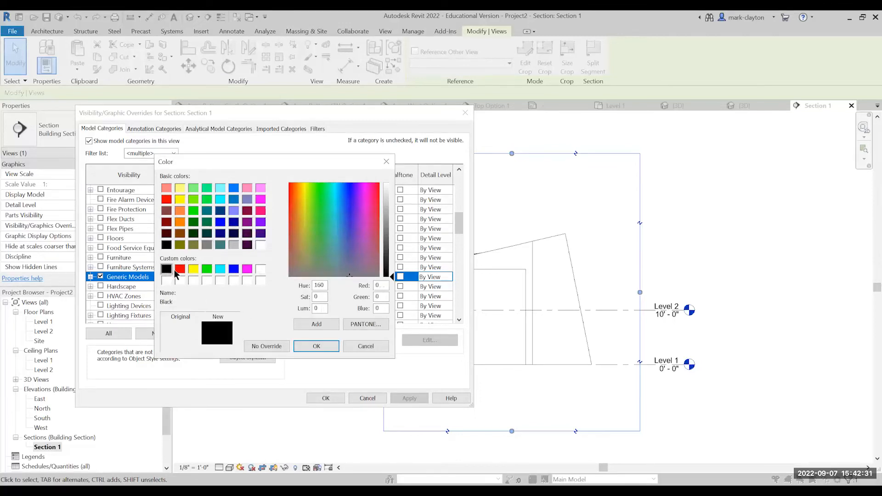
pyautogui.click(317, 346)
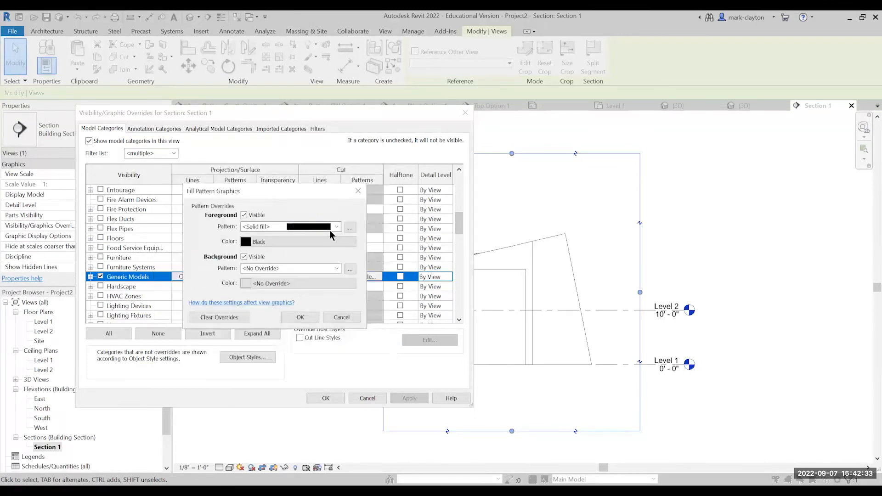
pyautogui.click(300, 317)
pyautogui.click(326, 398)
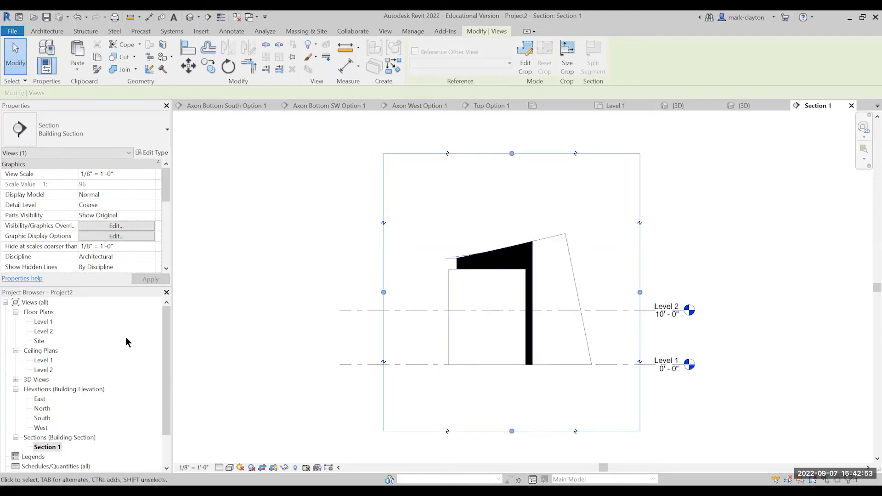
# In the Level 1 plan, pull Section 1's far clip in to about 0' 5 1/2" from the cut line, and check the Section 1 view.
pyautogui.doubleClick(44, 324)
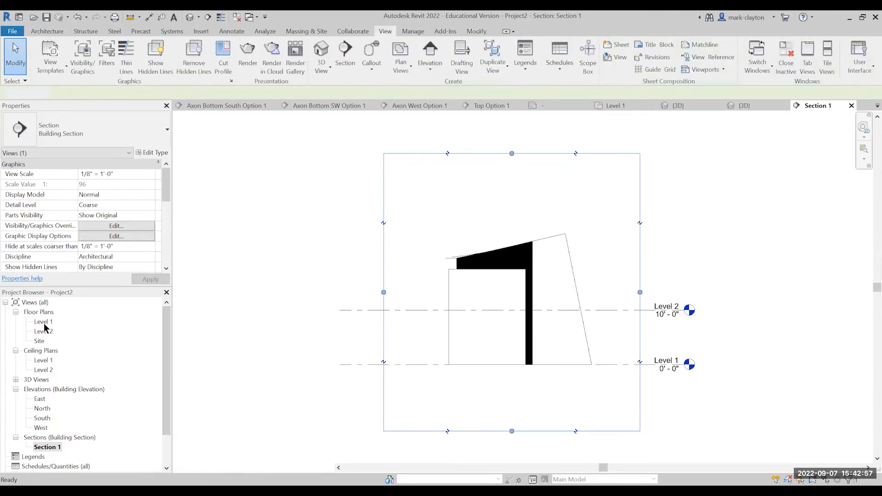
pyautogui.moveTo(424, 300); pyautogui.dragTo(416, 383)
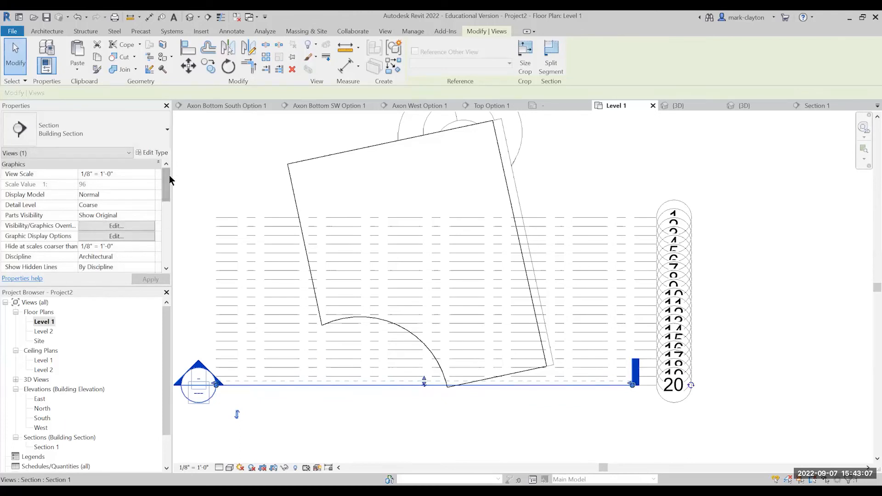
pyautogui.moveTo(167, 179); pyautogui.dragTo(160, 219)
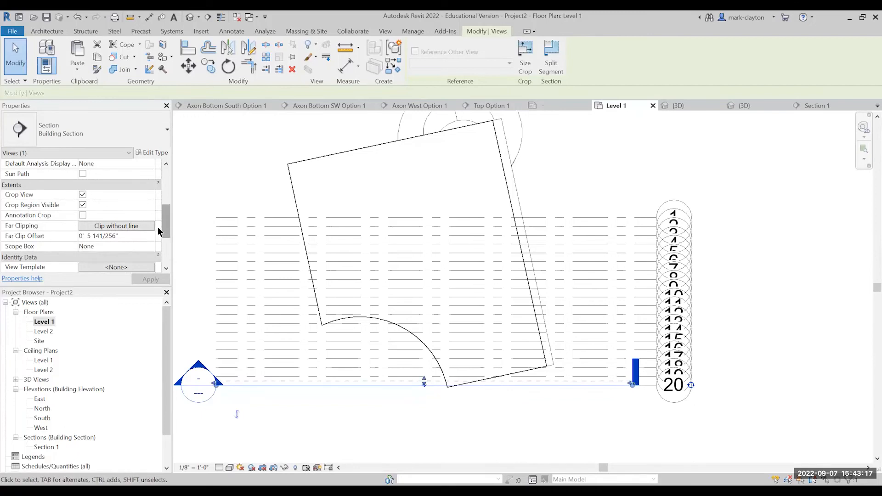
pyautogui.doubleClick(47, 448)
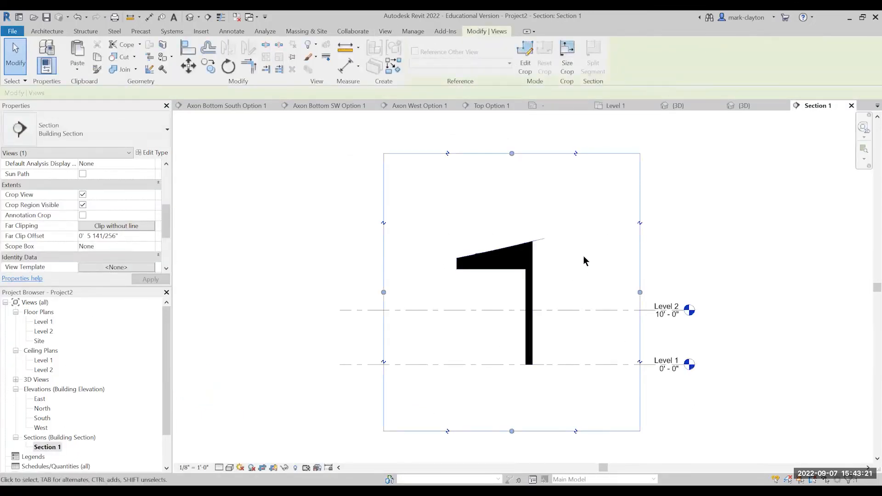
pyautogui.scroll(2, 545, 239)
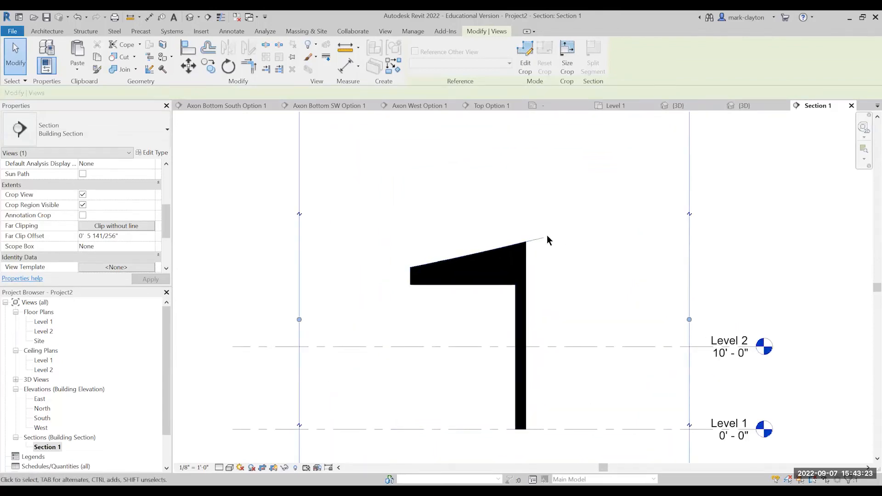
pyautogui.scroll(-2, 528, 263)
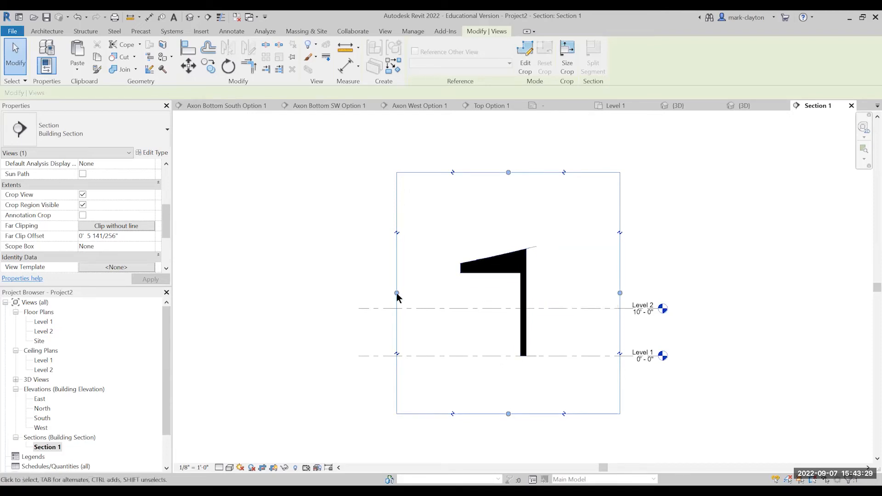
# Copy the Section 1 marker in the Level 1 plan to just short of grid line 19.
pyautogui.doubleClick(49, 322)
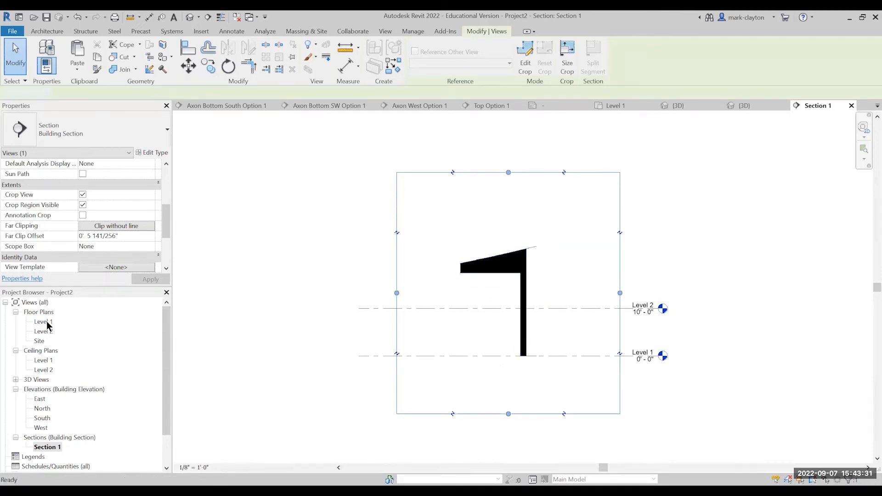
pyautogui.click(531, 386)
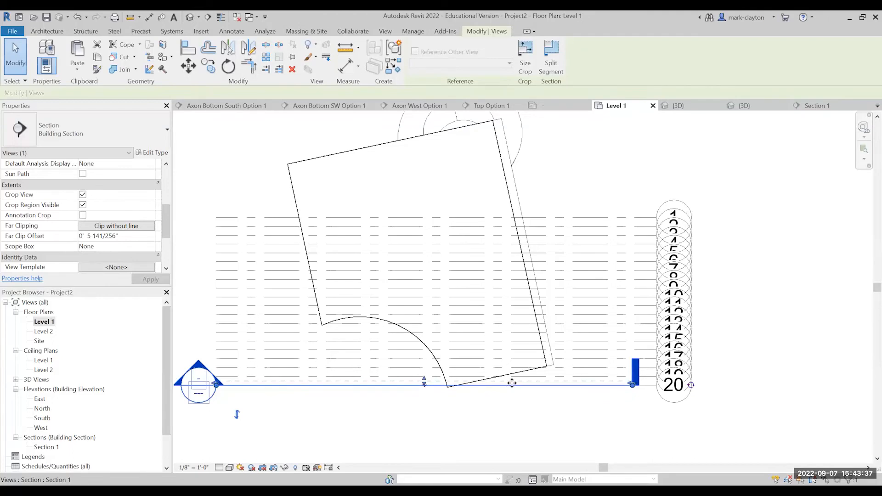
pyautogui.keyDown('ctrl'); pyautogui.moveTo(516, 368); pyautogui.dragTo(508, 383); pyautogui.keyUp('ctrl')
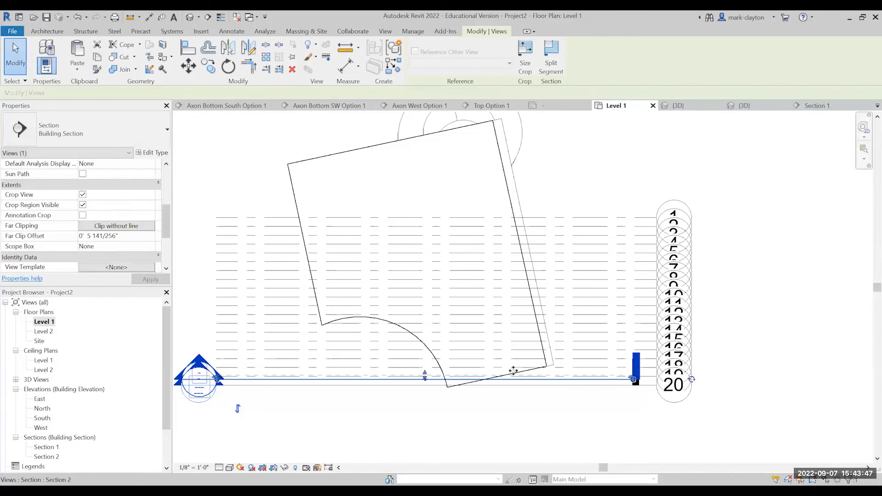
# Align the Section 2 marker with grid line 19 and open the Section 2 view.
pyautogui.press('Escape')
pyautogui.click(186, 48)
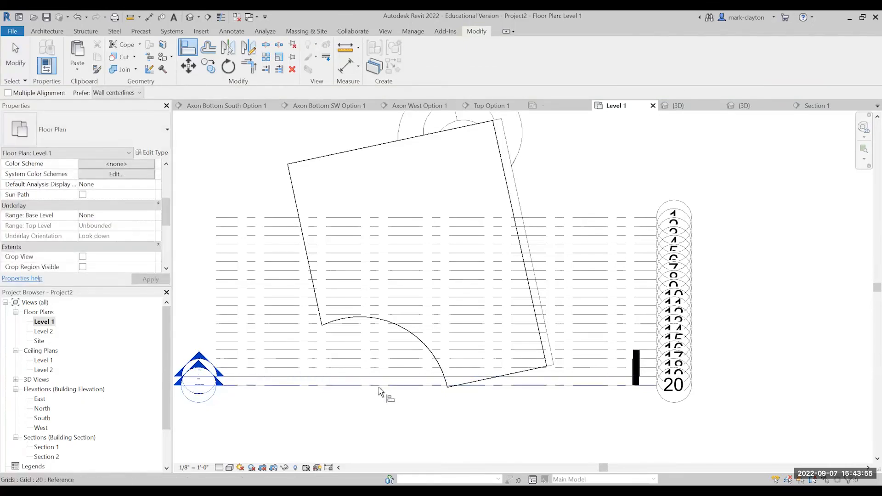
pyautogui.click(234, 295)
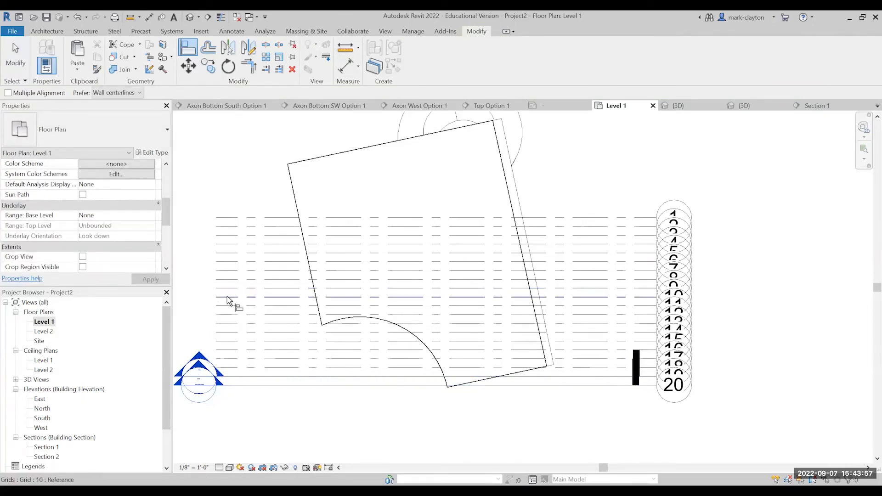
pyautogui.doubleClick(50, 456)
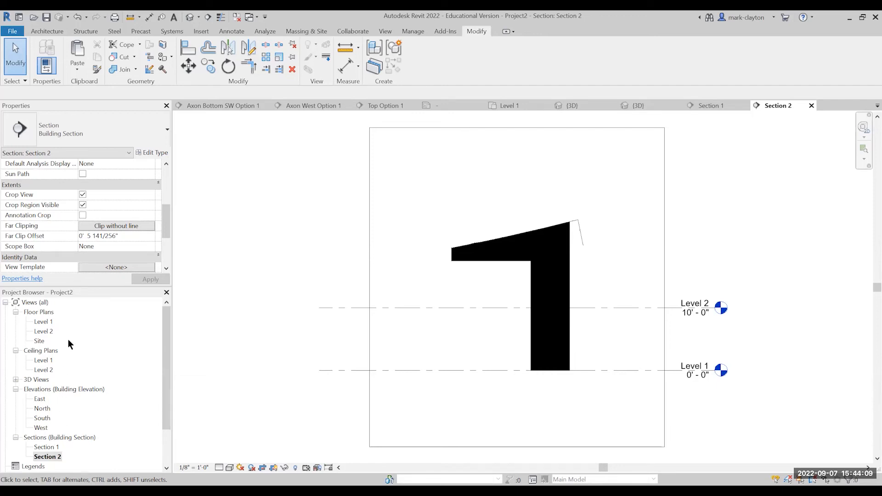
# Copy the Section 2 marker in the Level 1 plan to just past grid line 18.
pyautogui.doubleClick(43, 322)
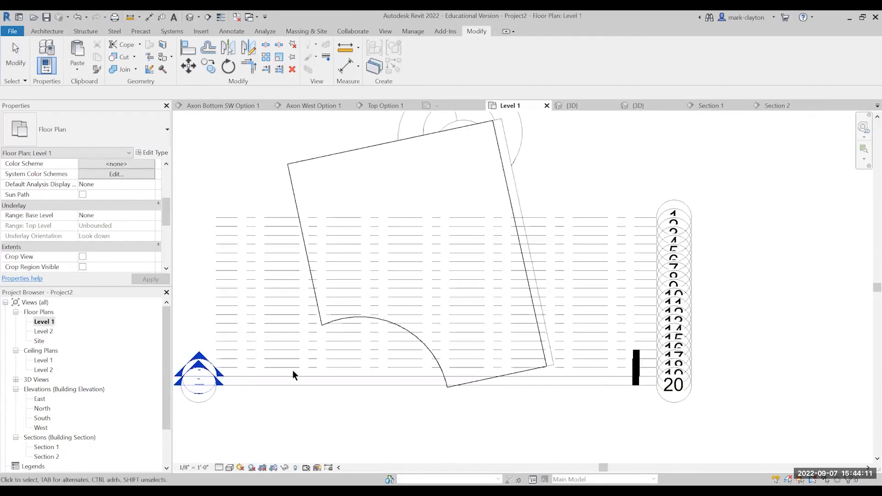
pyautogui.click(371, 377)
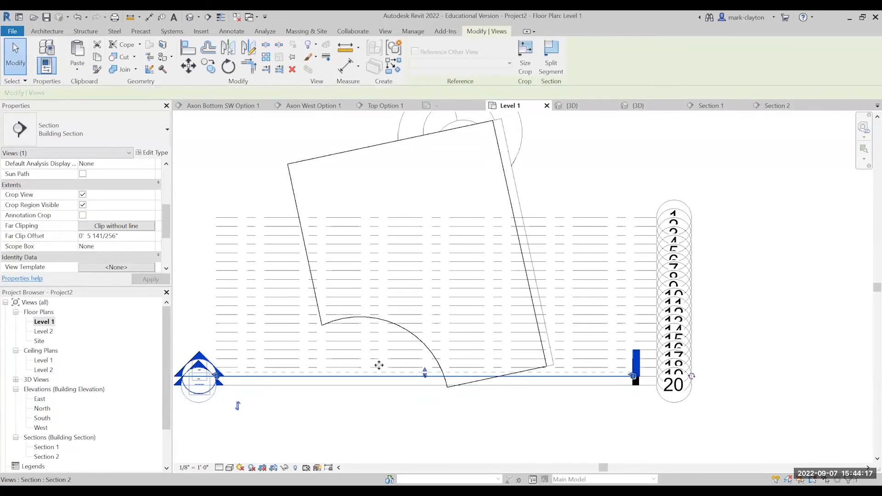
pyautogui.moveTo(380, 363); pyautogui.dragTo(378, 377)
pyautogui.press('Escape')
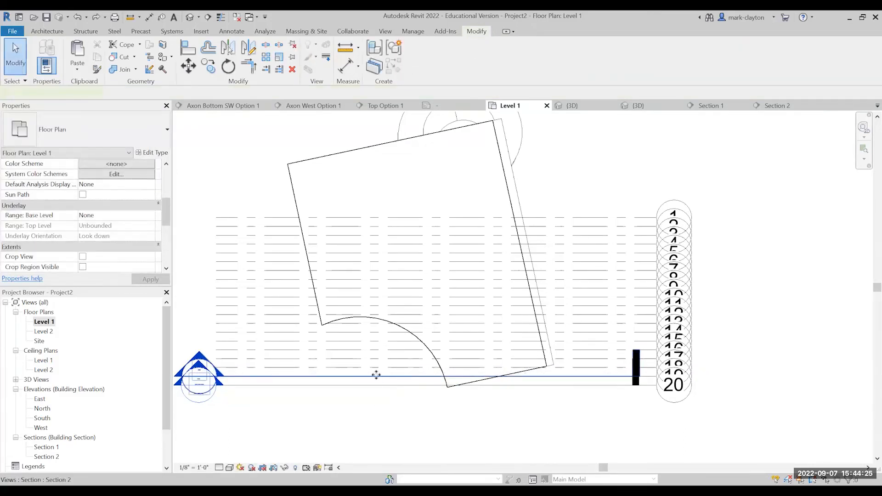
pyautogui.click(377, 376)
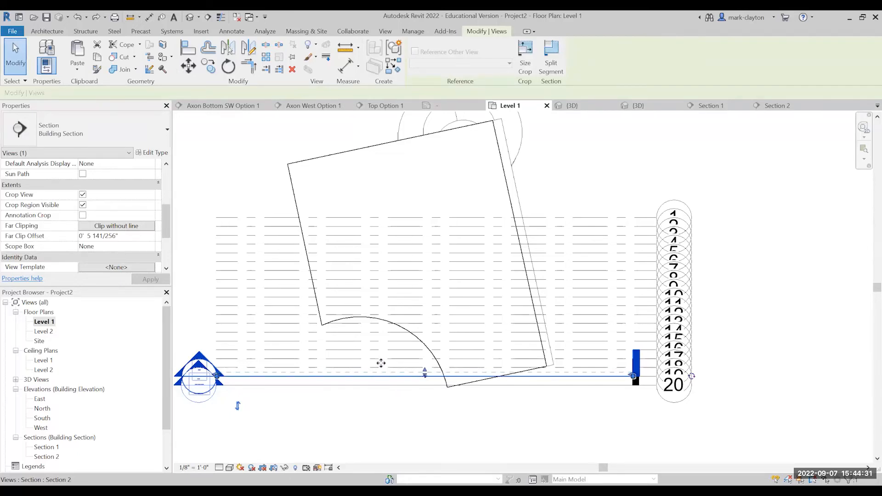
pyautogui.keyDown('ctrl'); pyautogui.moveTo(382, 358); pyautogui.dragTo(382, 365); pyautogui.keyUp('ctrl')
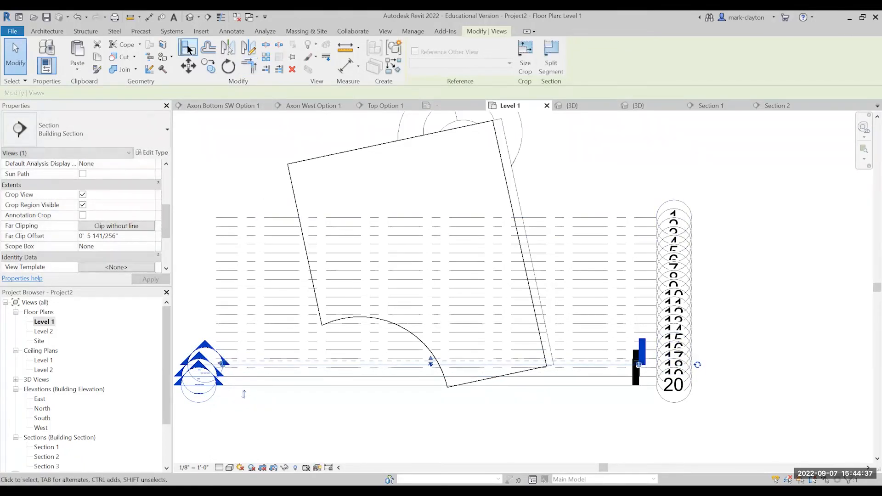
# Align the newly copied section marker with grid line 18 and open the Section 3 view.
pyautogui.click(387, 372)
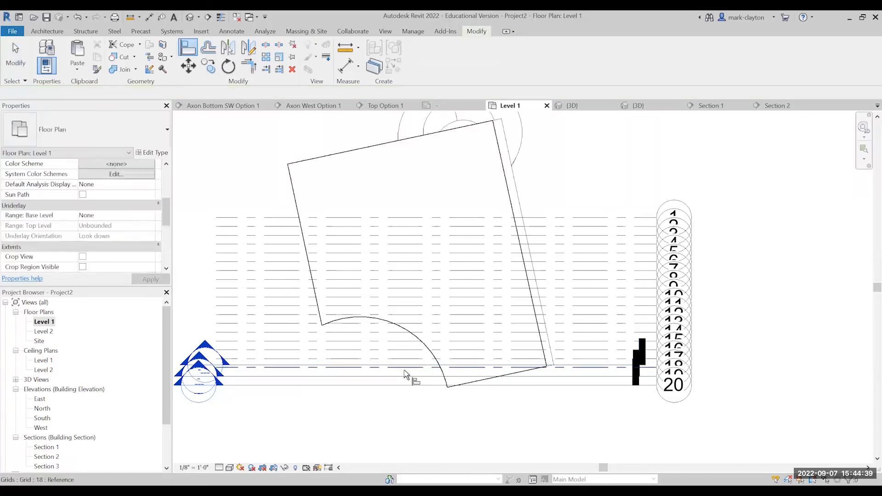
pyautogui.scroll(3, 415, 370)
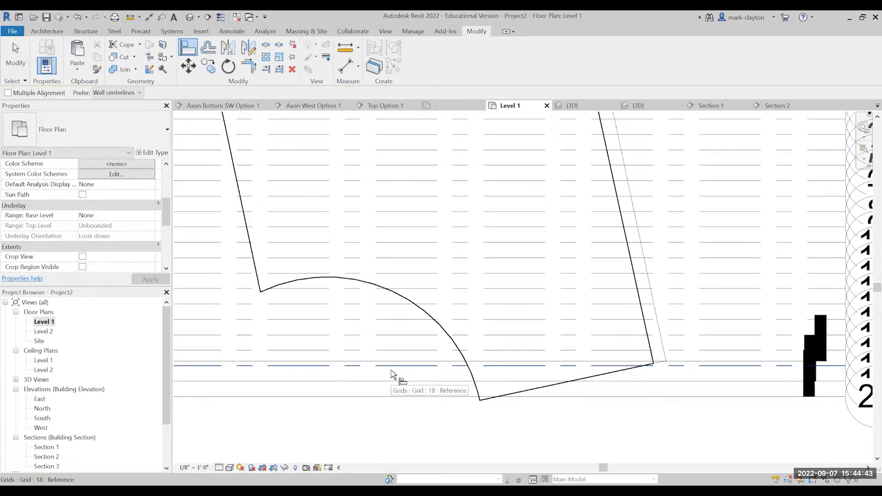
pyautogui.scroll(-1, 391, 371)
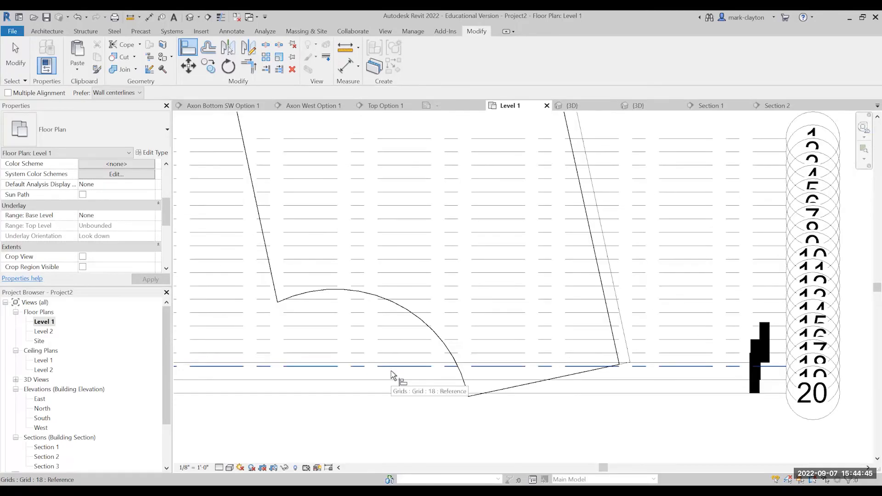
pyautogui.scroll(2, 391, 368)
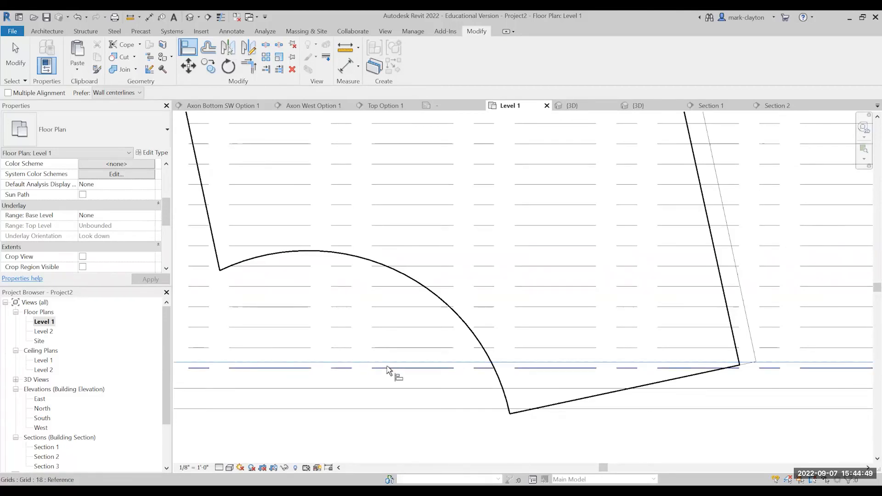
pyautogui.click(48, 467)
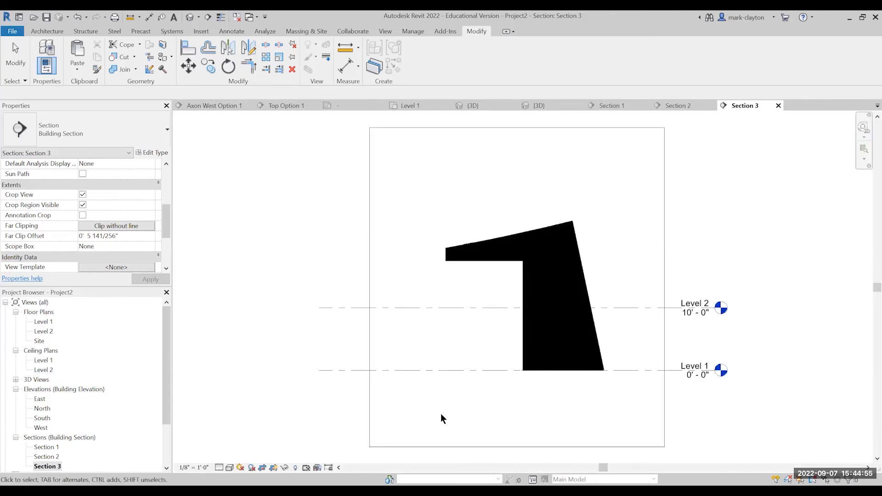
# Place a 1/4" Arial text note reading "3" at the base of the black cut shape in Section 3 and keep it.
pyautogui.scroll(-2, 442, 413)
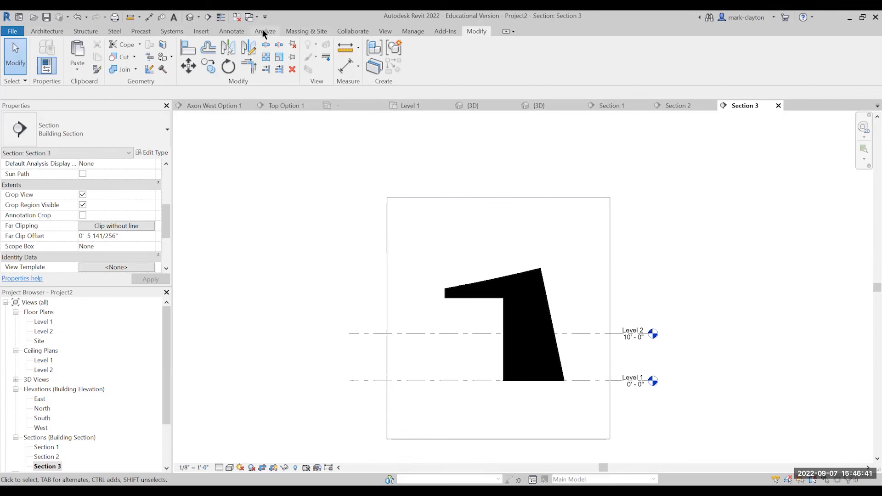
pyautogui.click(59, 34)
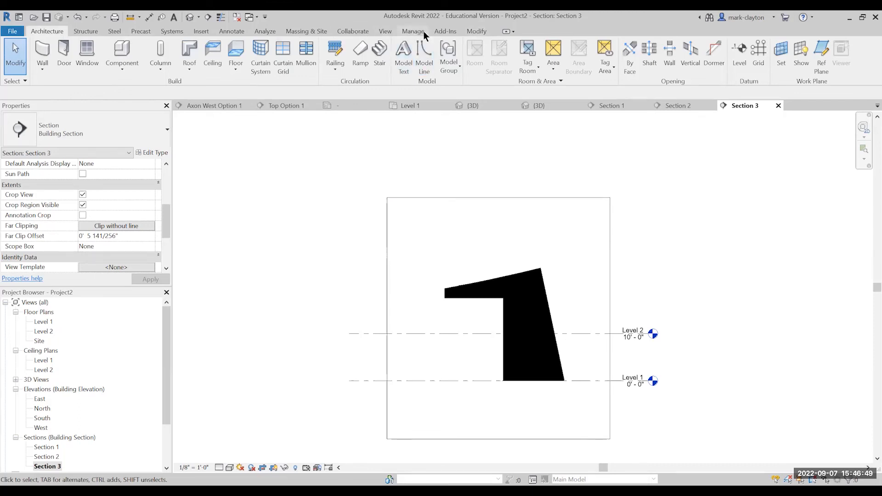
pyautogui.click(232, 31)
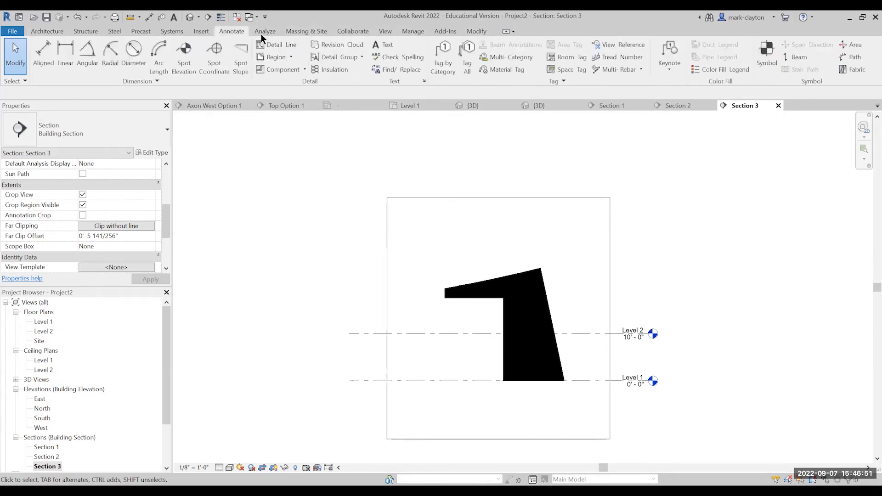
pyautogui.click(381, 46)
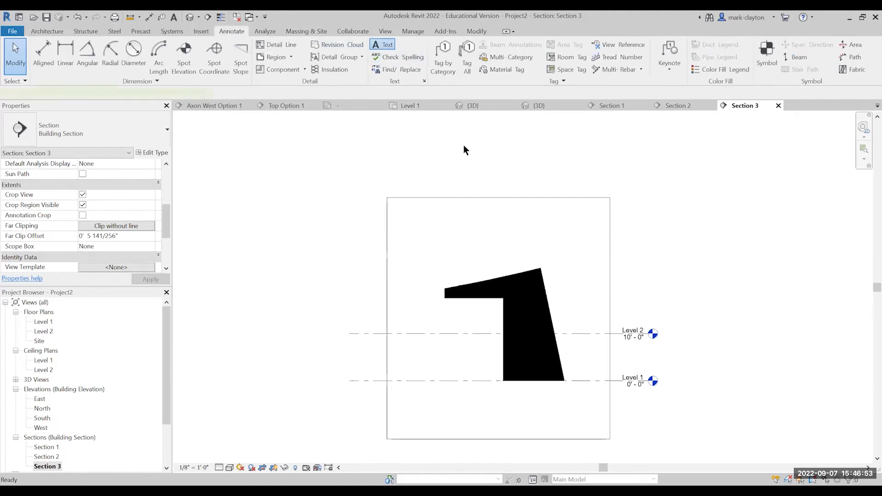
pyautogui.click(522, 369)
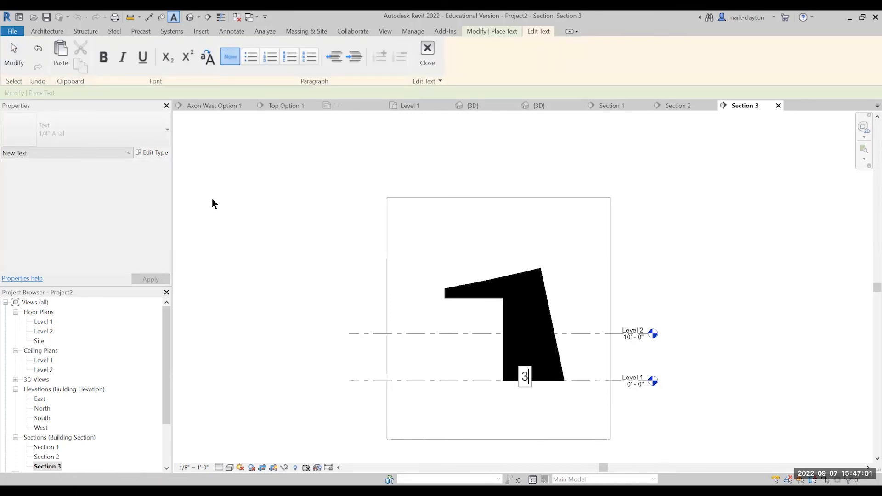
pyautogui.press('Escape')
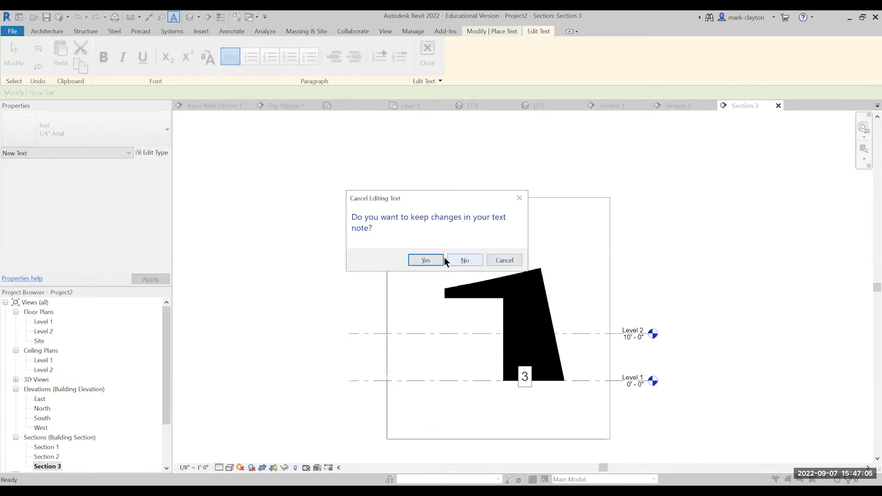
pyautogui.click(420, 258)
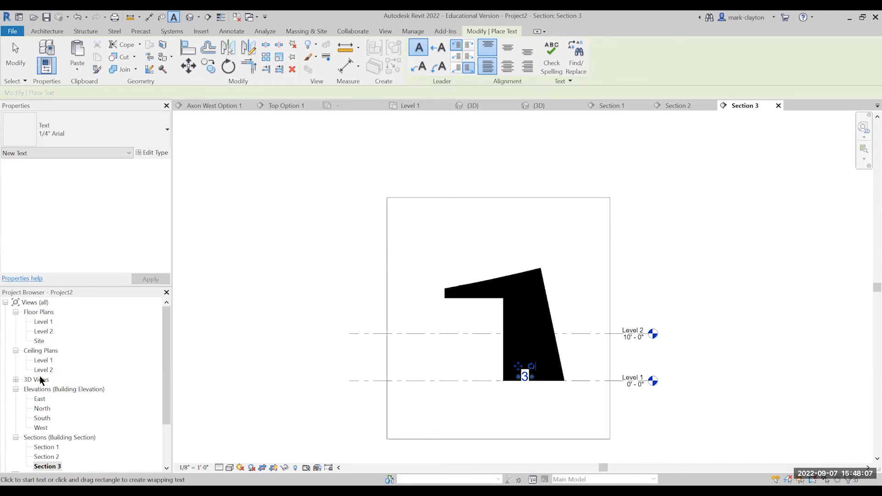
# Open the project's {3D} view and look closely at the family above the grid lines.
pyautogui.click(16, 380)
pyautogui.doubleClick(40, 389)
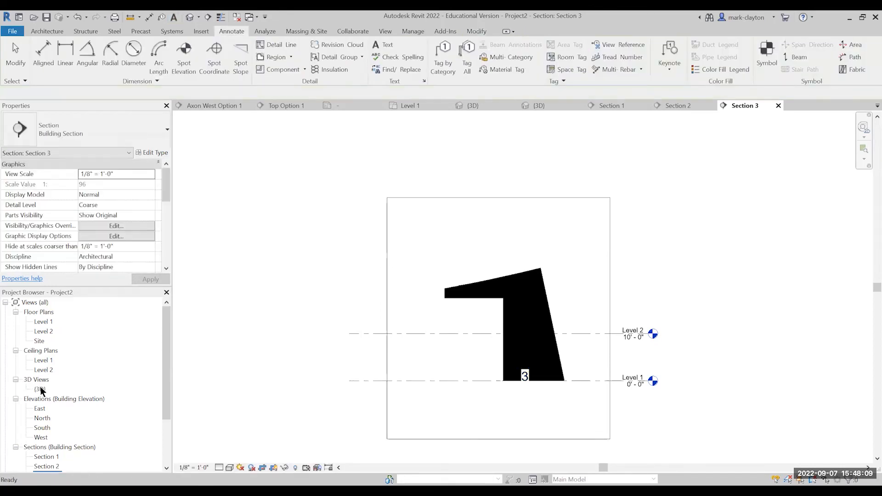
pyautogui.click(489, 380)
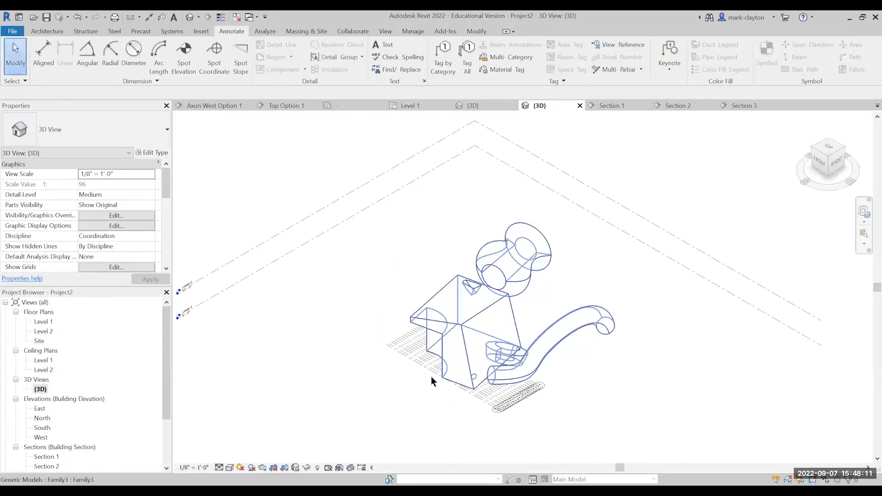
pyautogui.scroll(5, 460, 383)
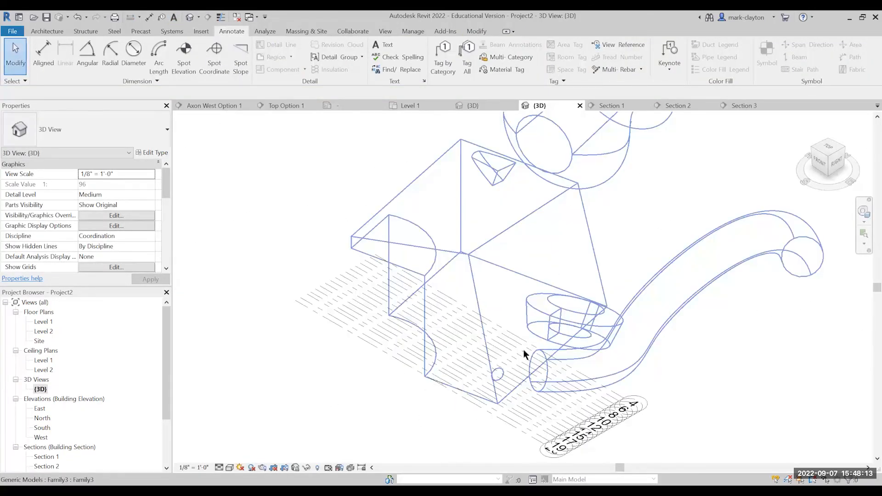